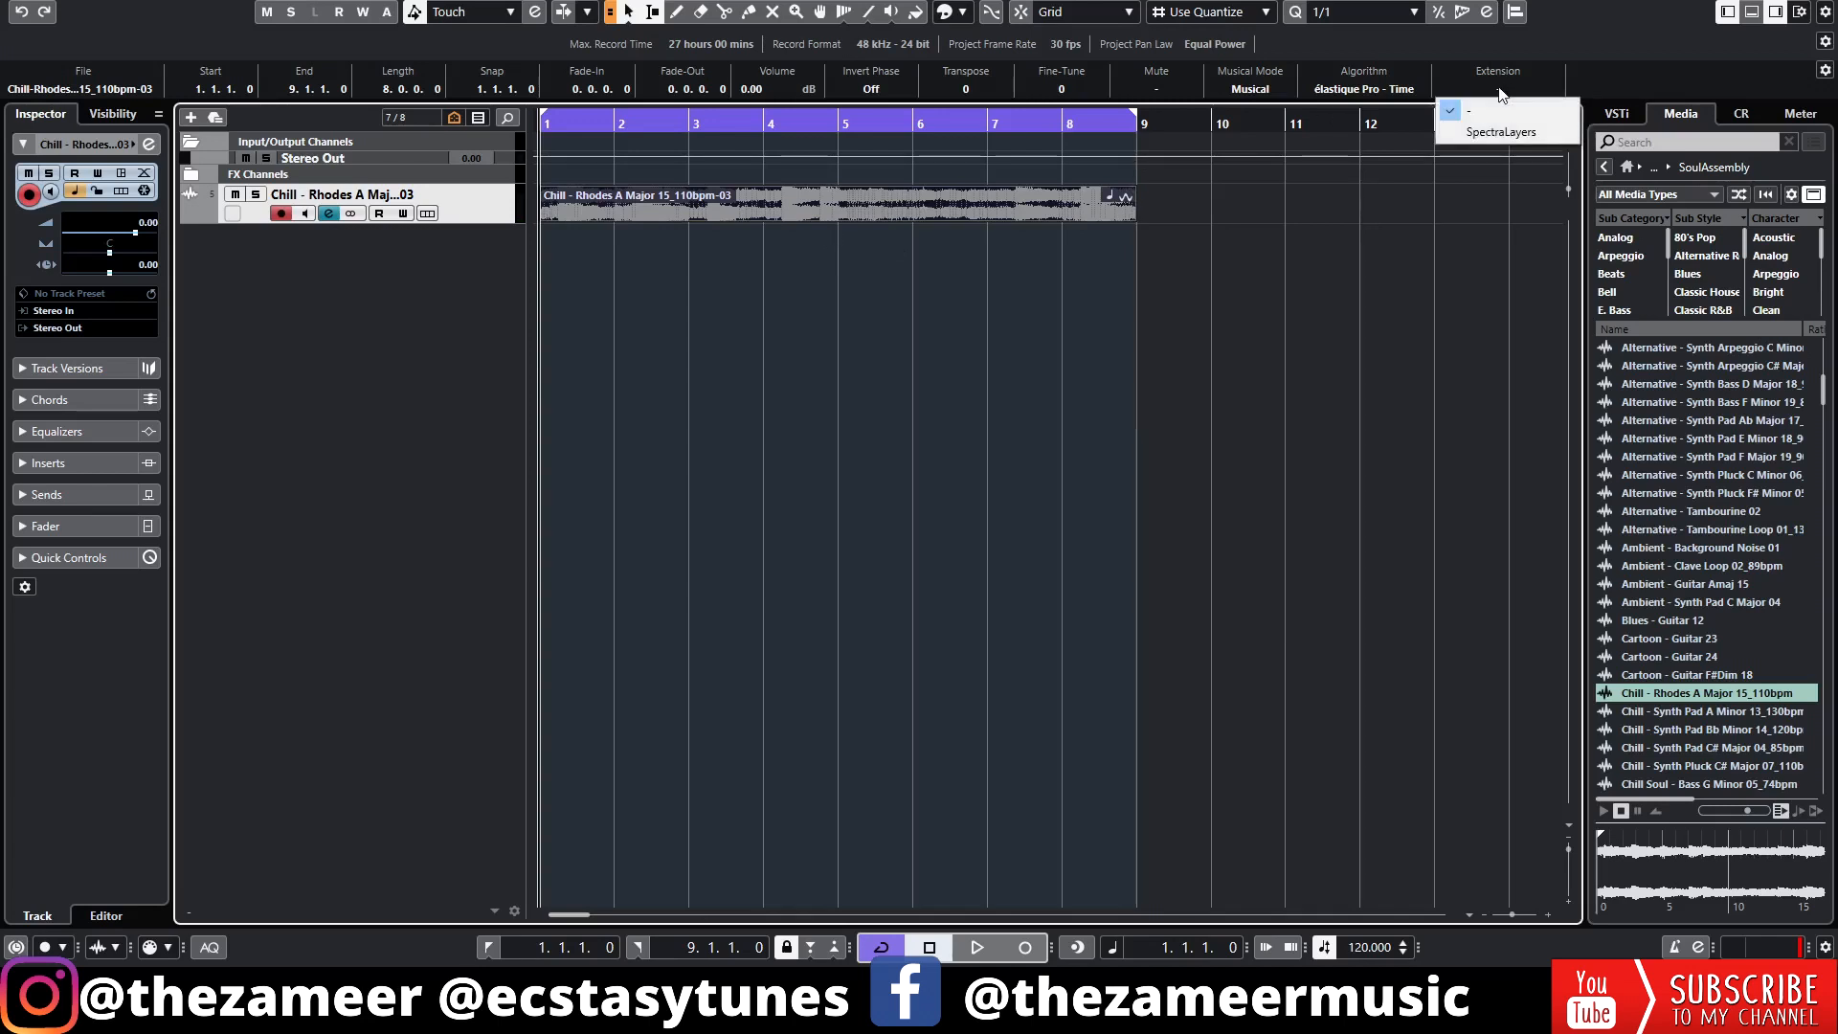
- Select the Chill - Rhodes A Major 15_110bpm-03 audio event and open it with the SpectraLayers extension
click(790, 302)
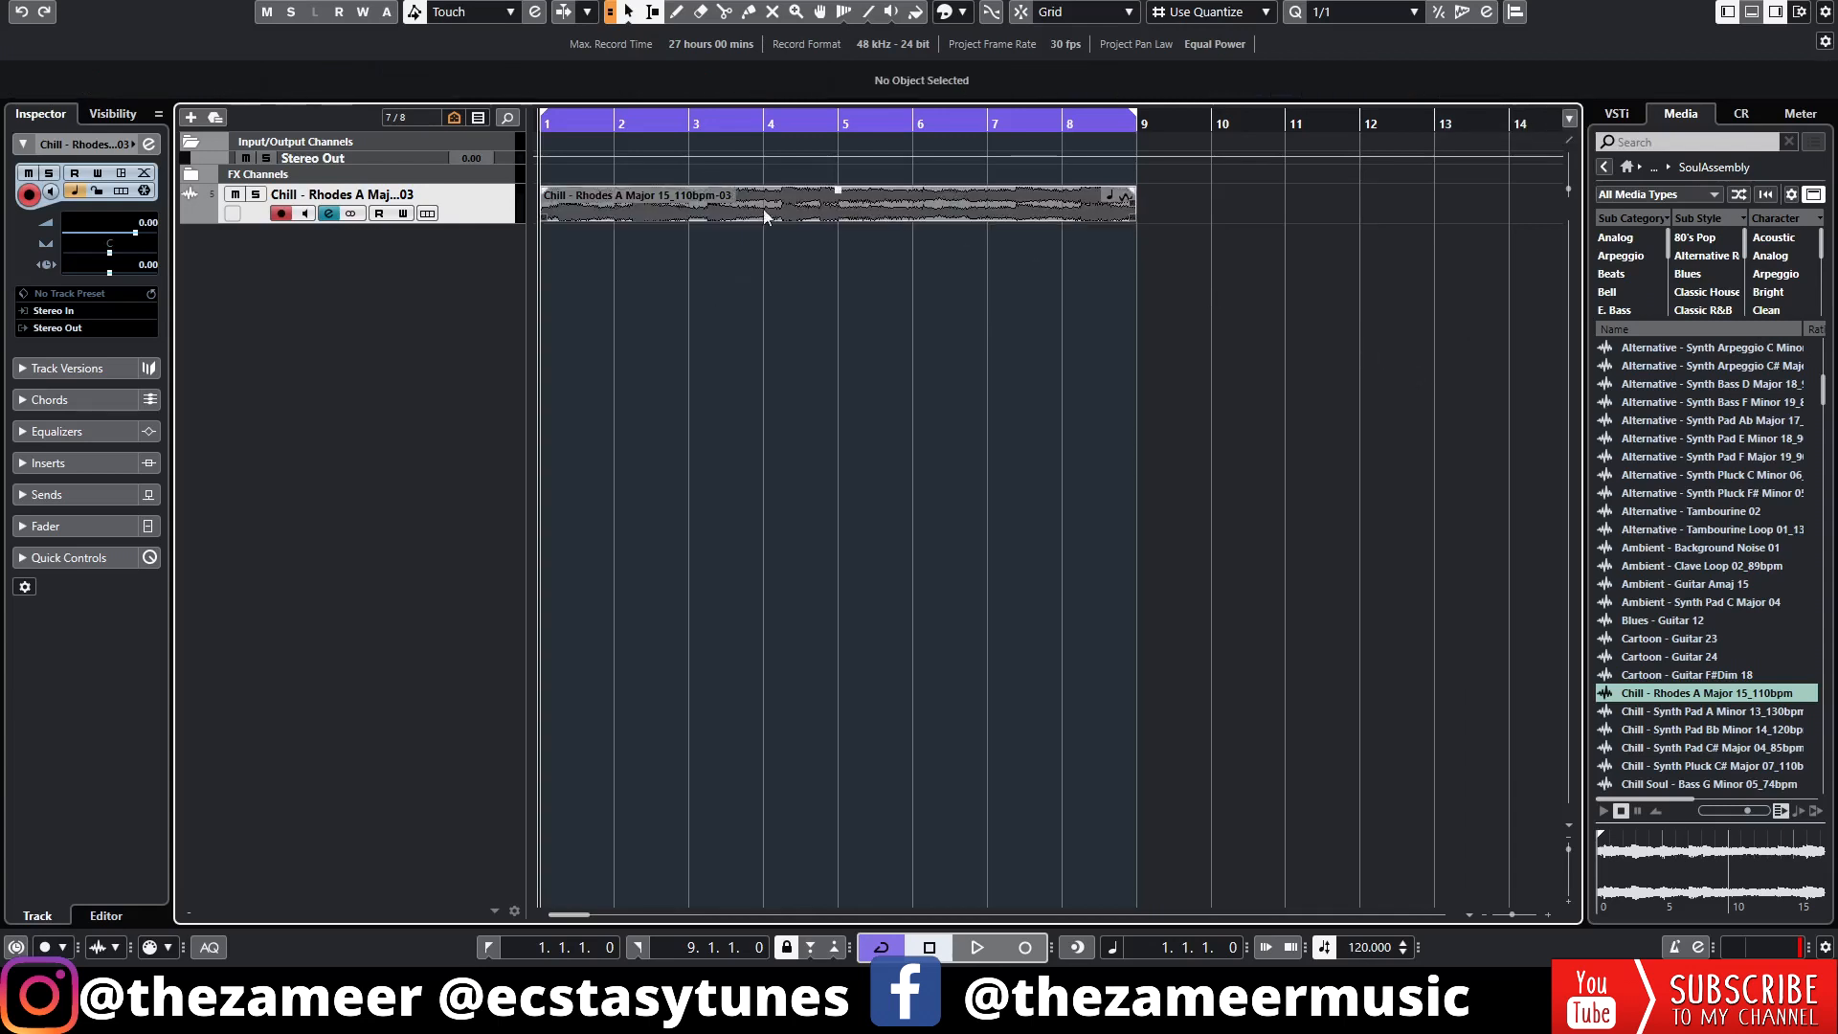
click(749, 201)
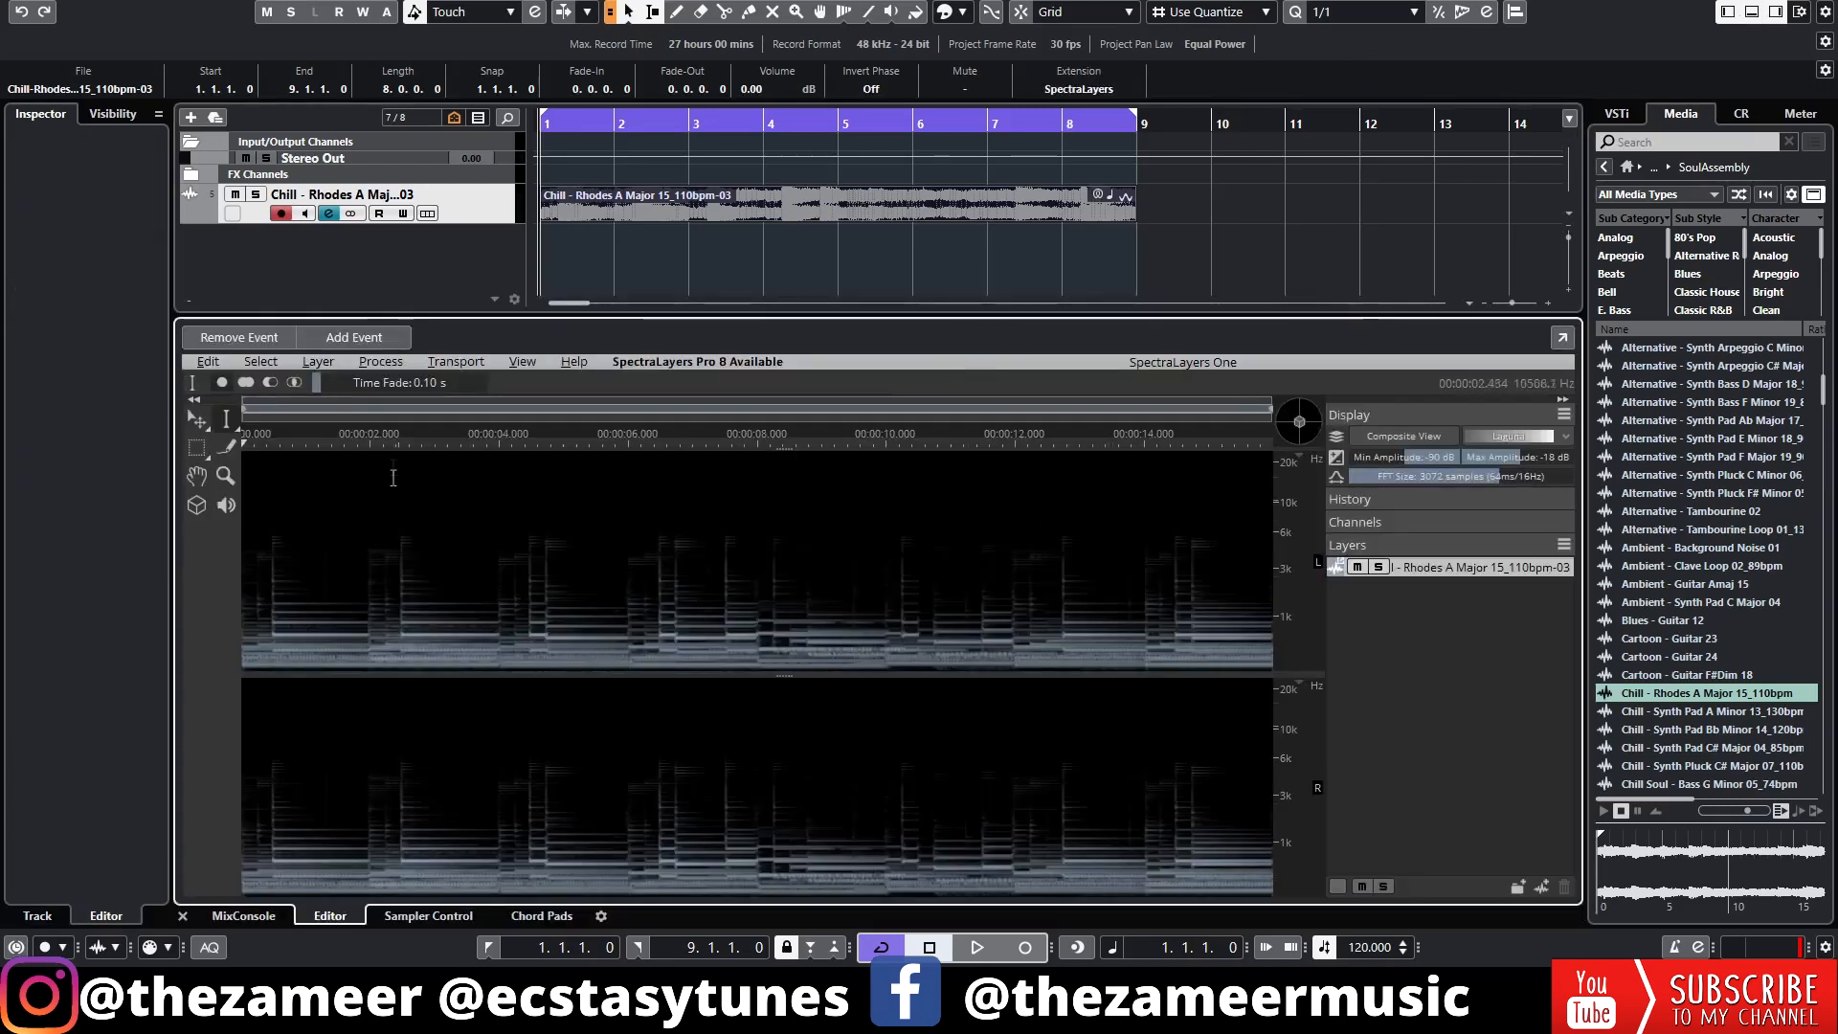
- Mark rectangular time and frequency regions above about 1 kHz in the spectrogram and audition each one
click(198, 449)
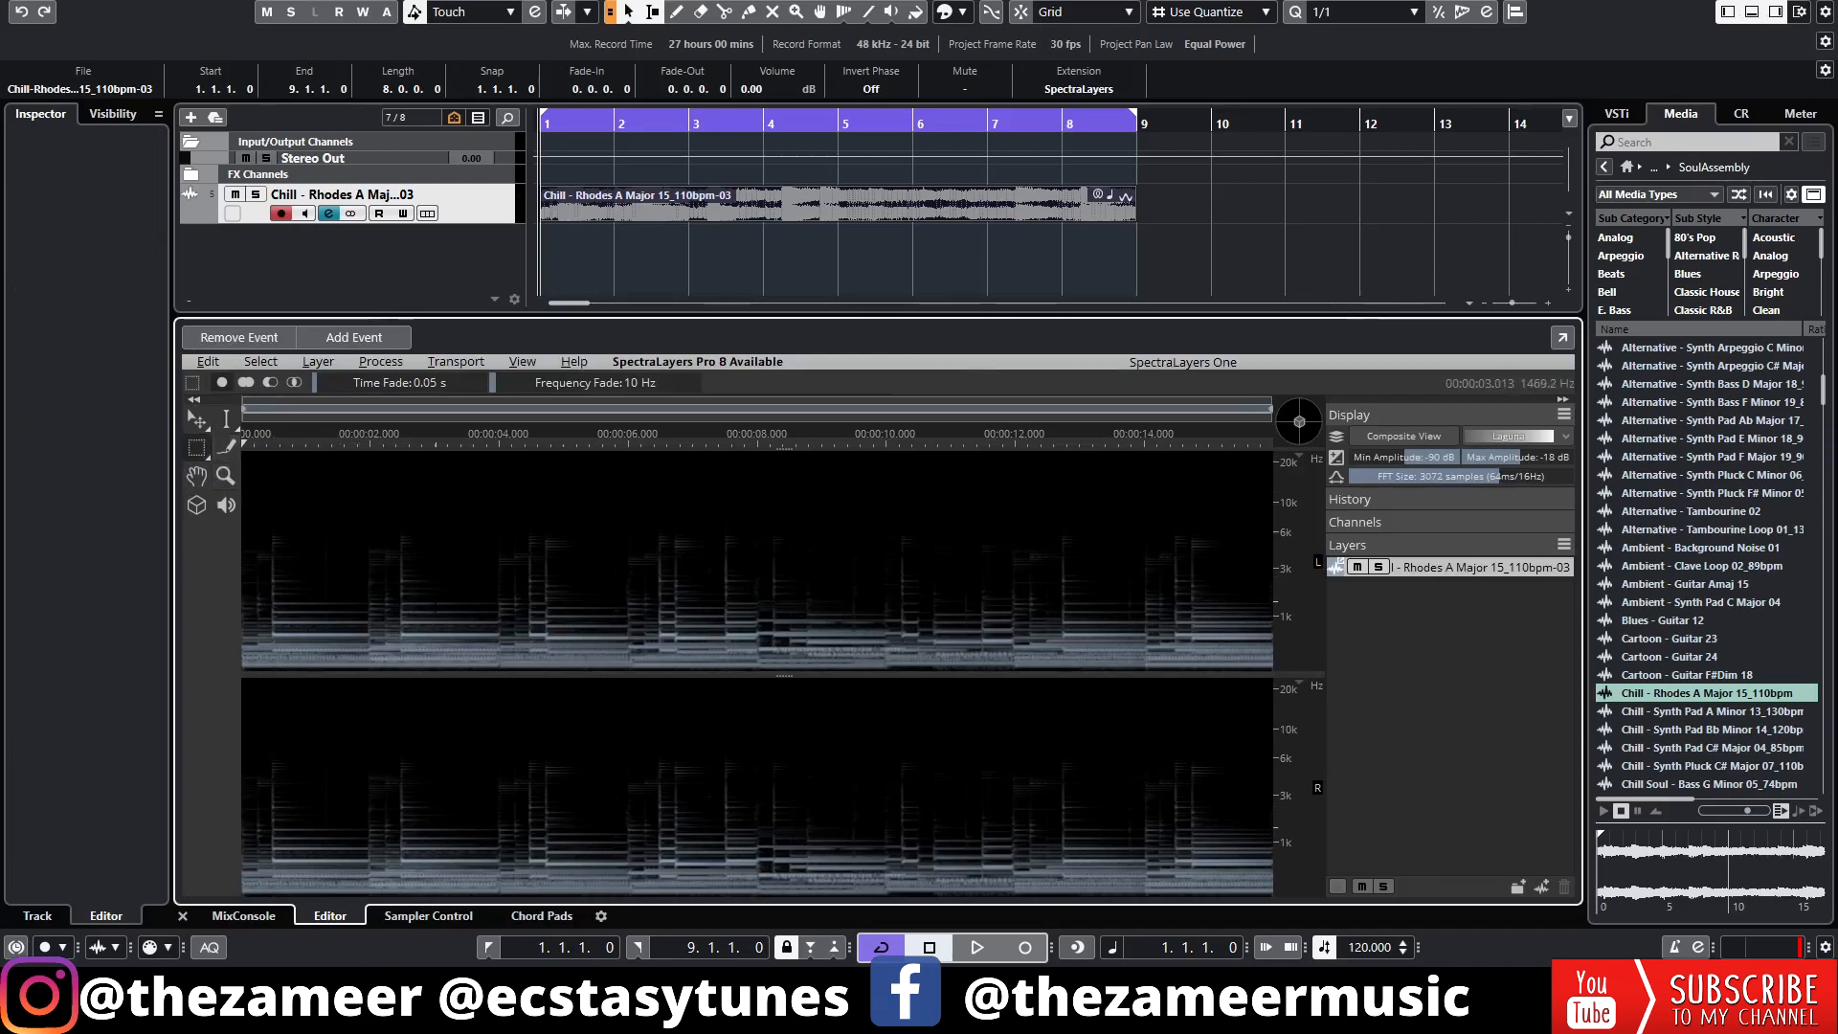
drag(402, 596, 603, 632)
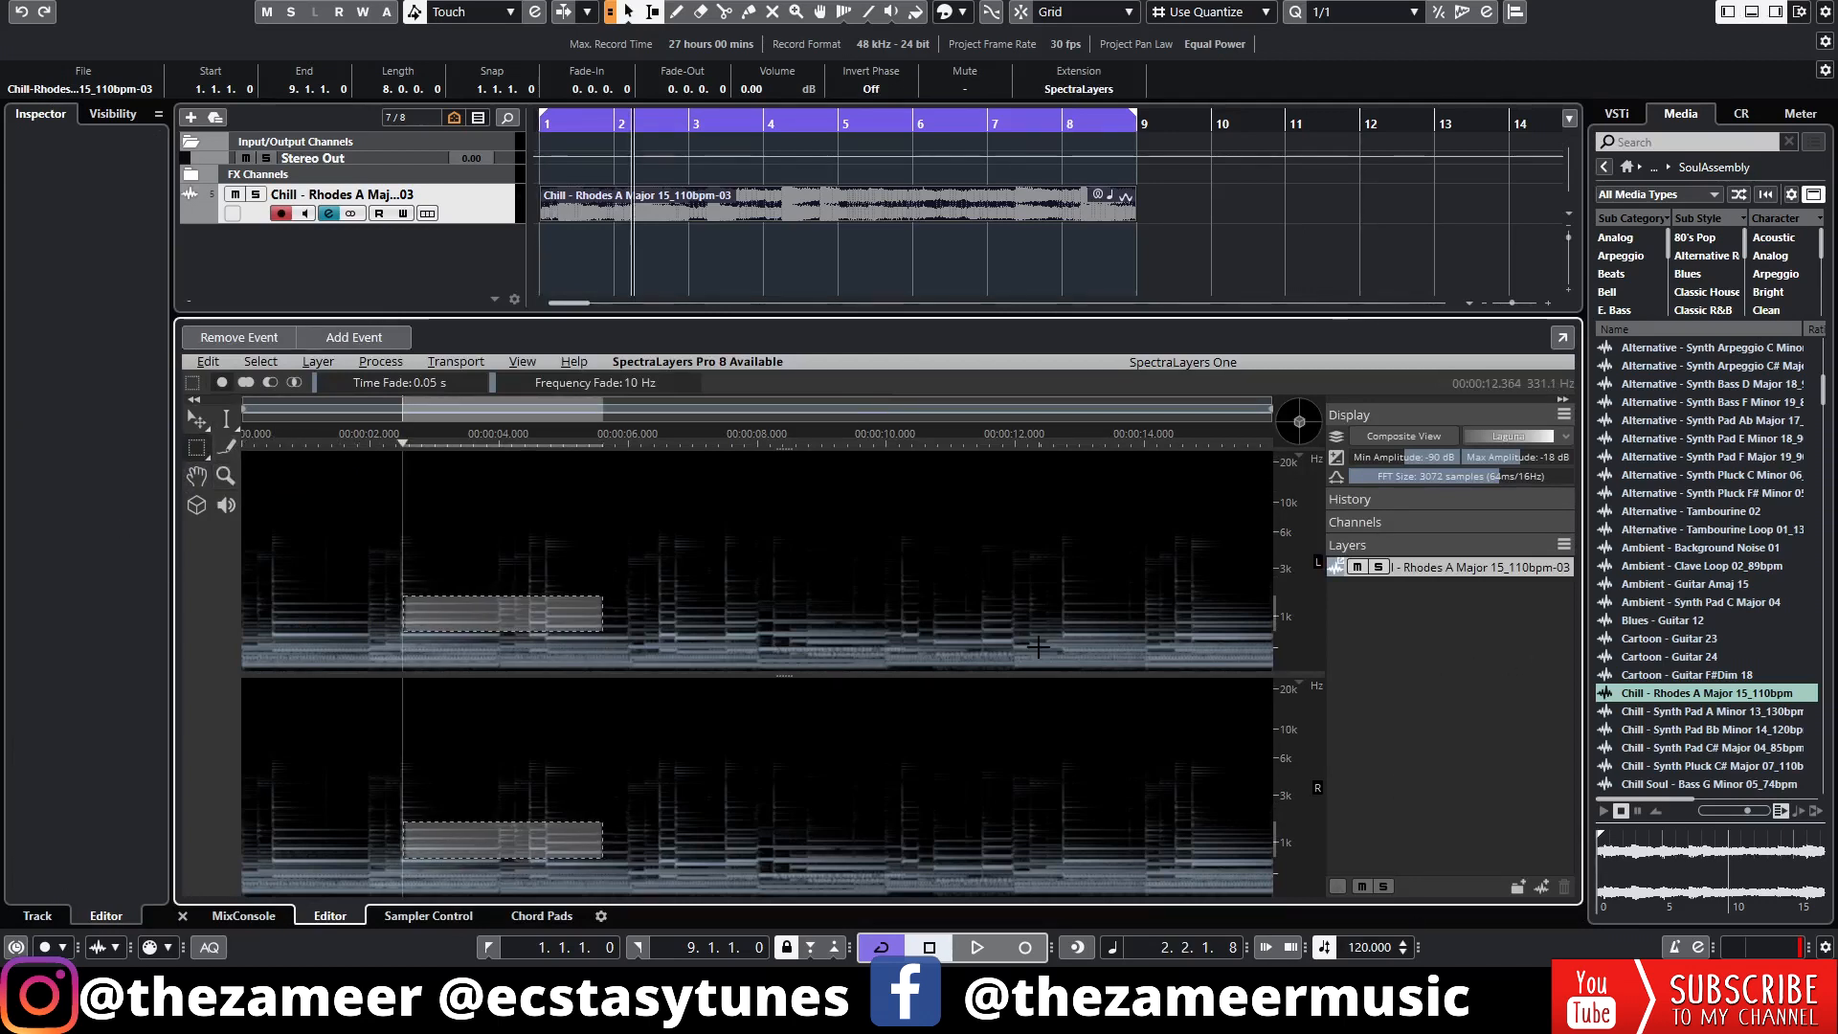
key(space)
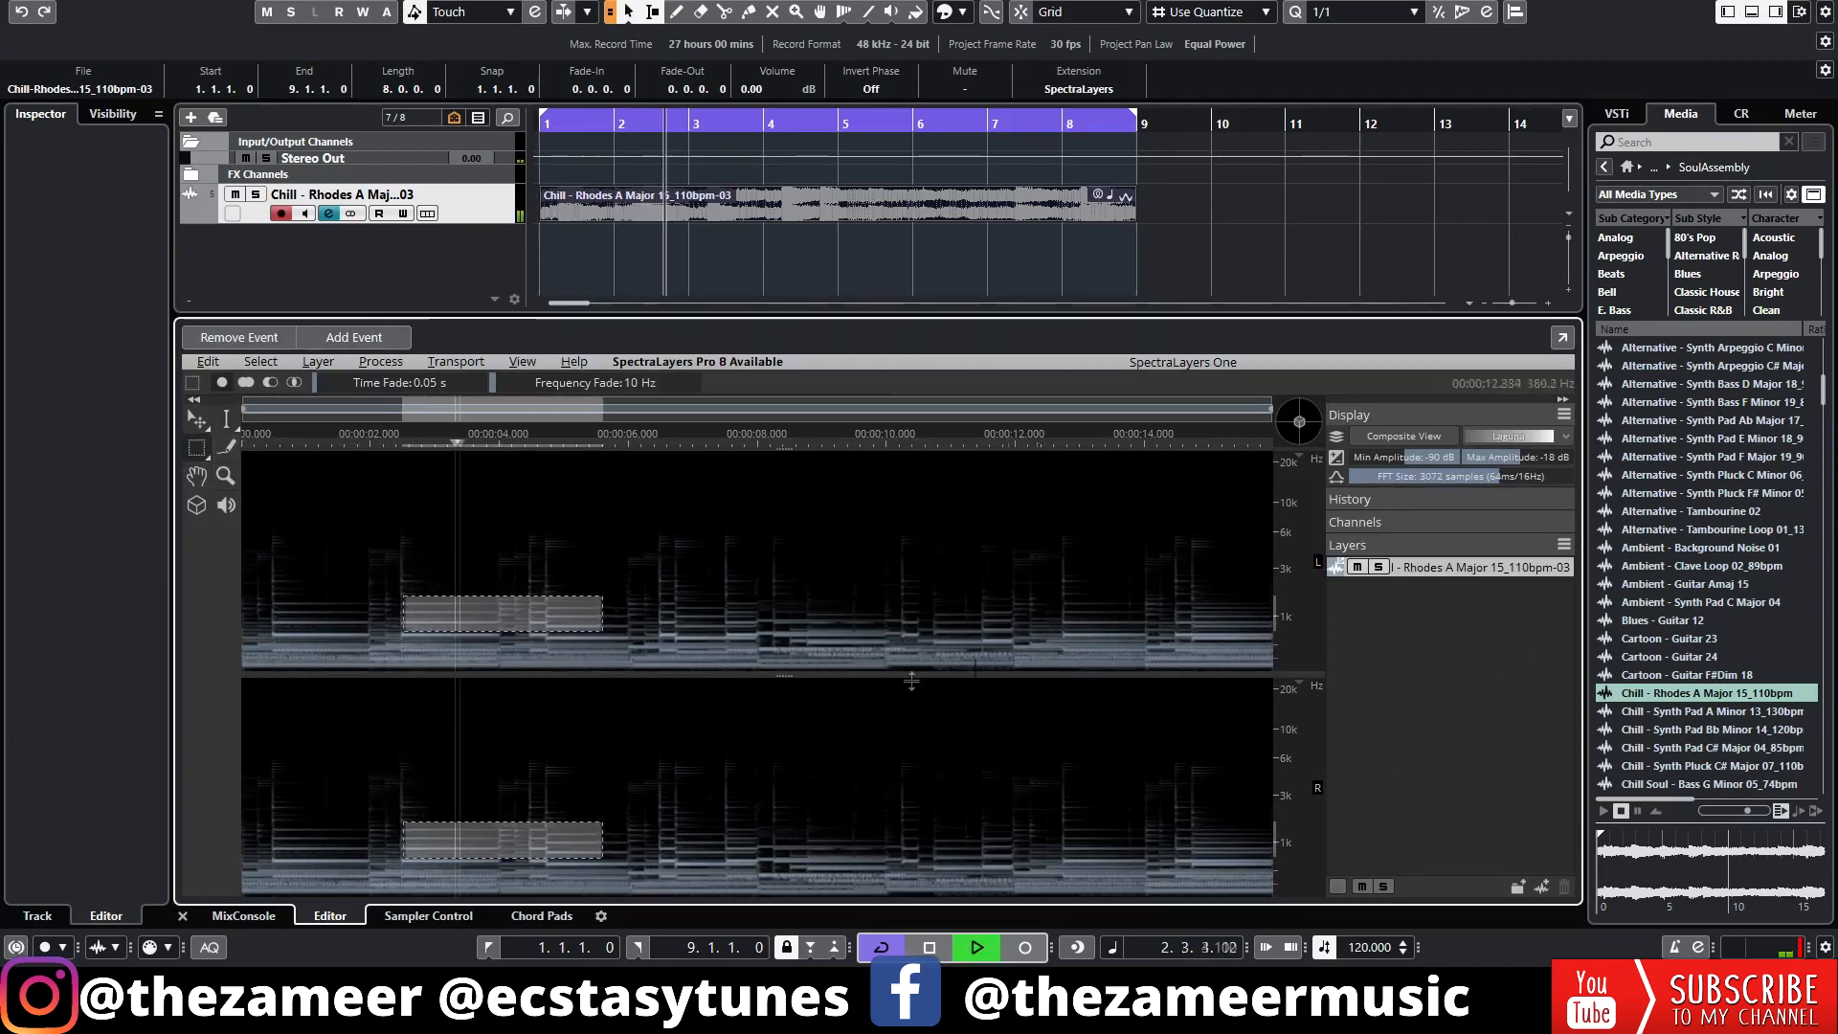
drag(661, 608, 777, 640)
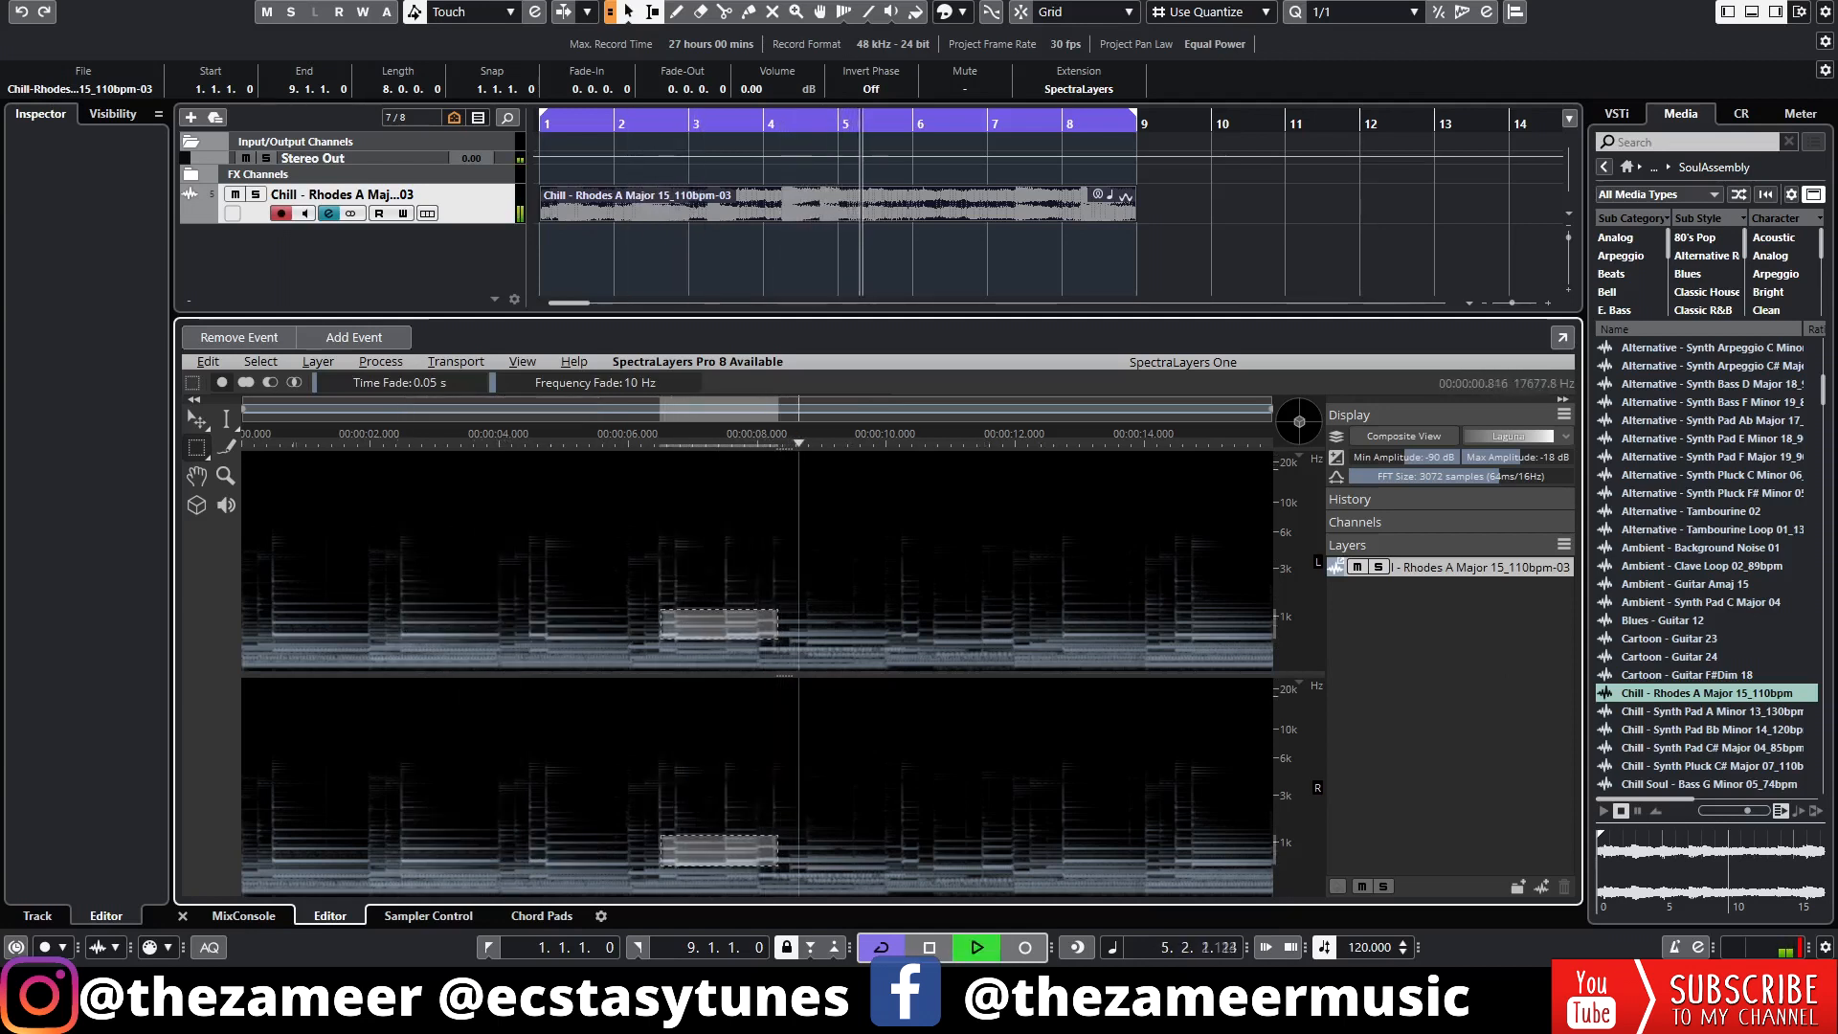
key(space)
drag(643, 584, 885, 620)
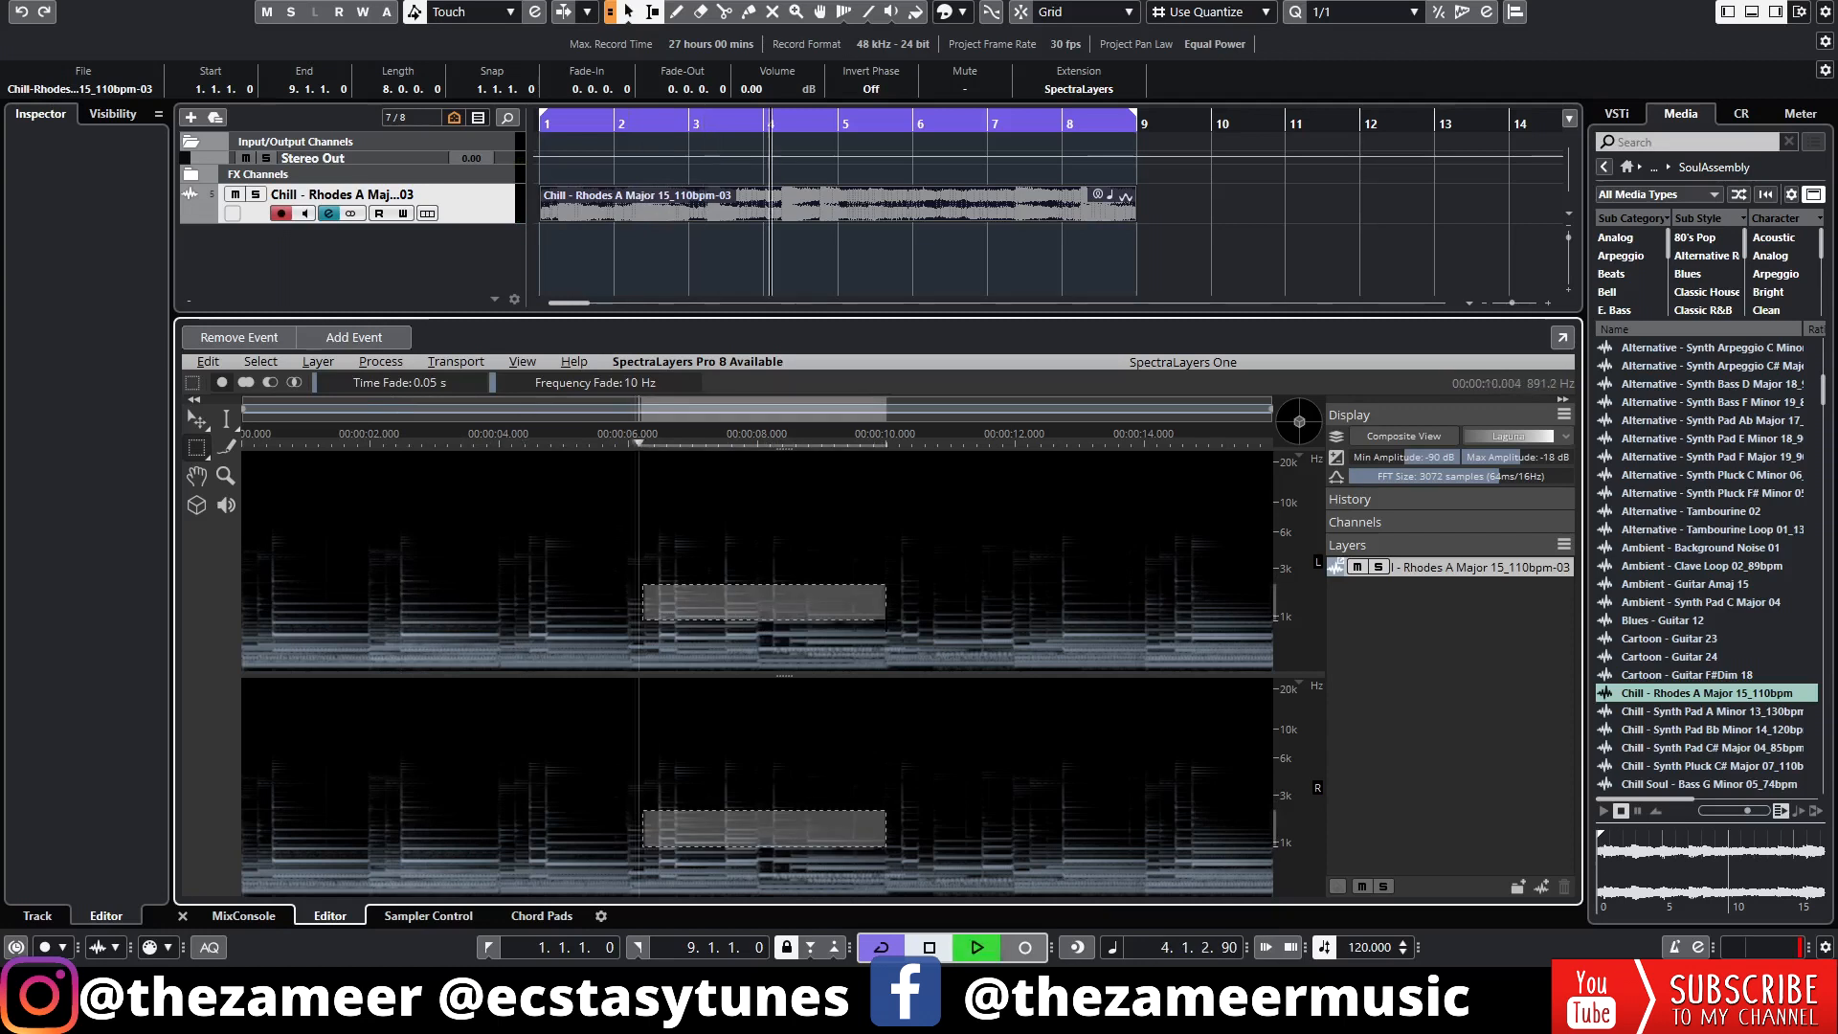
key(space)
key(space)
- Audition two wide rectangular selections in the dense harmonics just below 1 kHz
drag(389, 622, 657, 643)
key(space)
key(space)
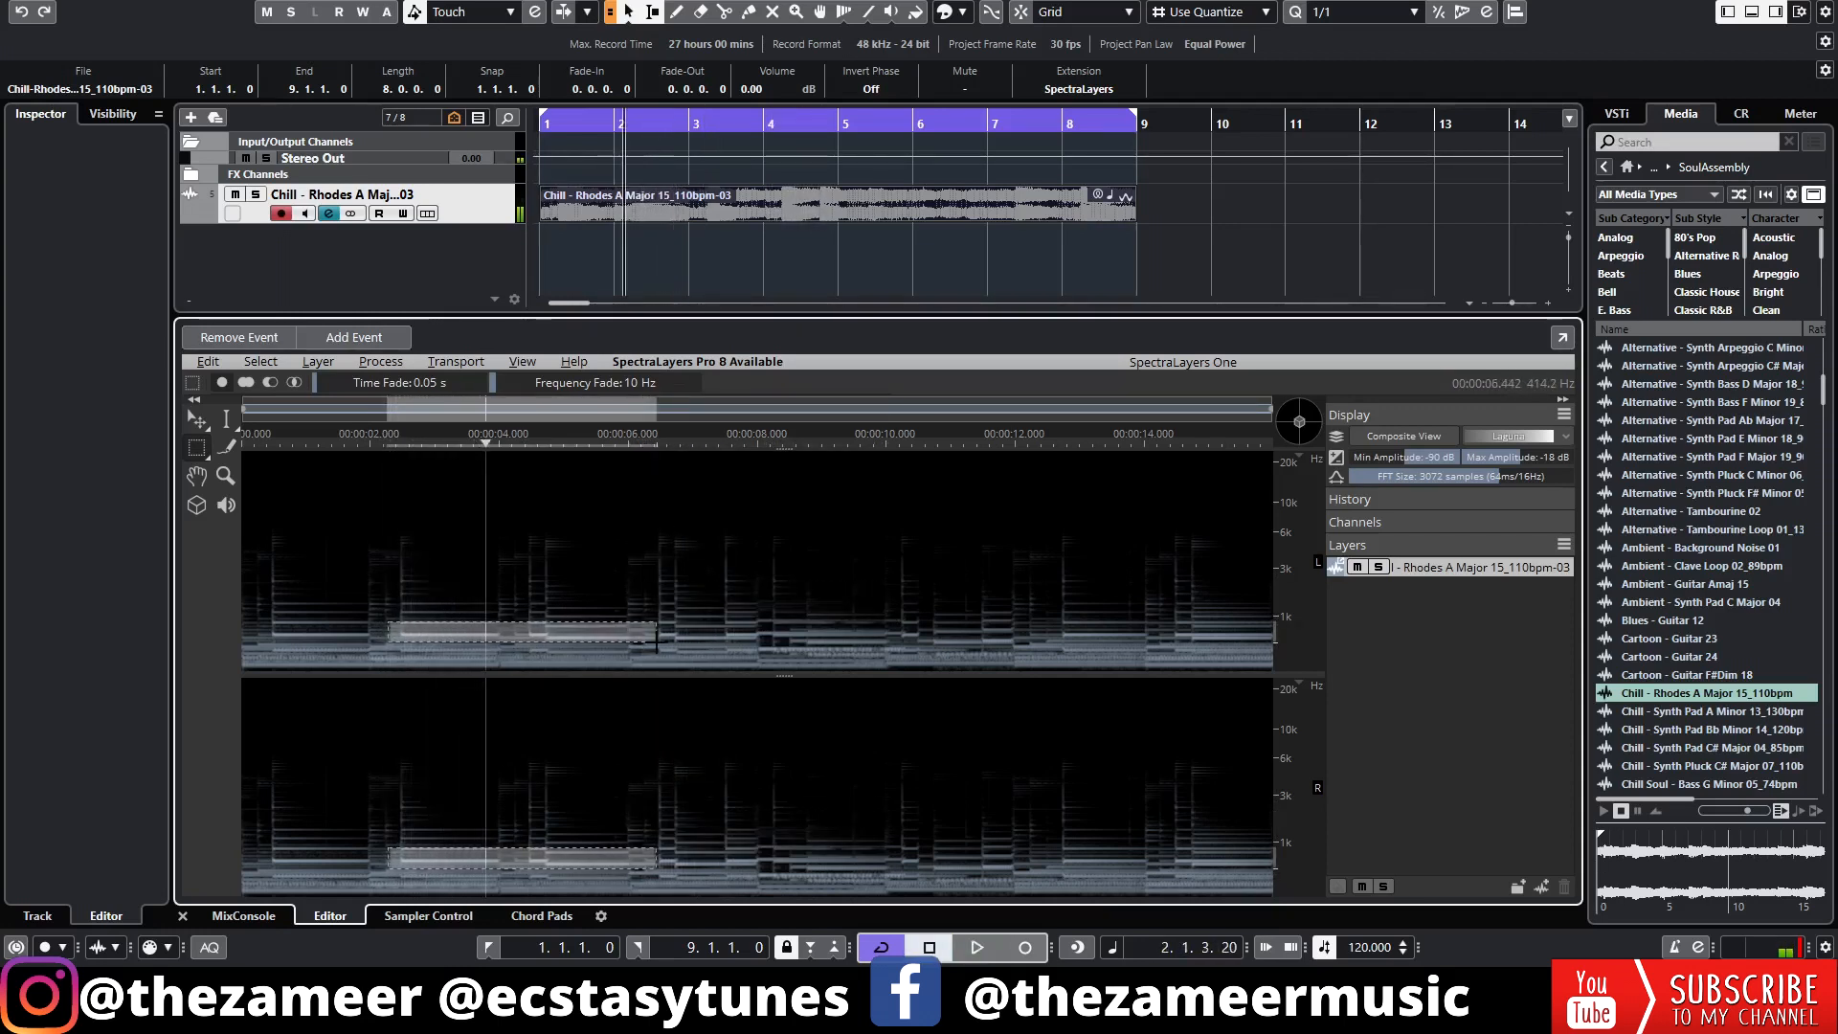
drag(694, 622, 855, 646)
key(space)
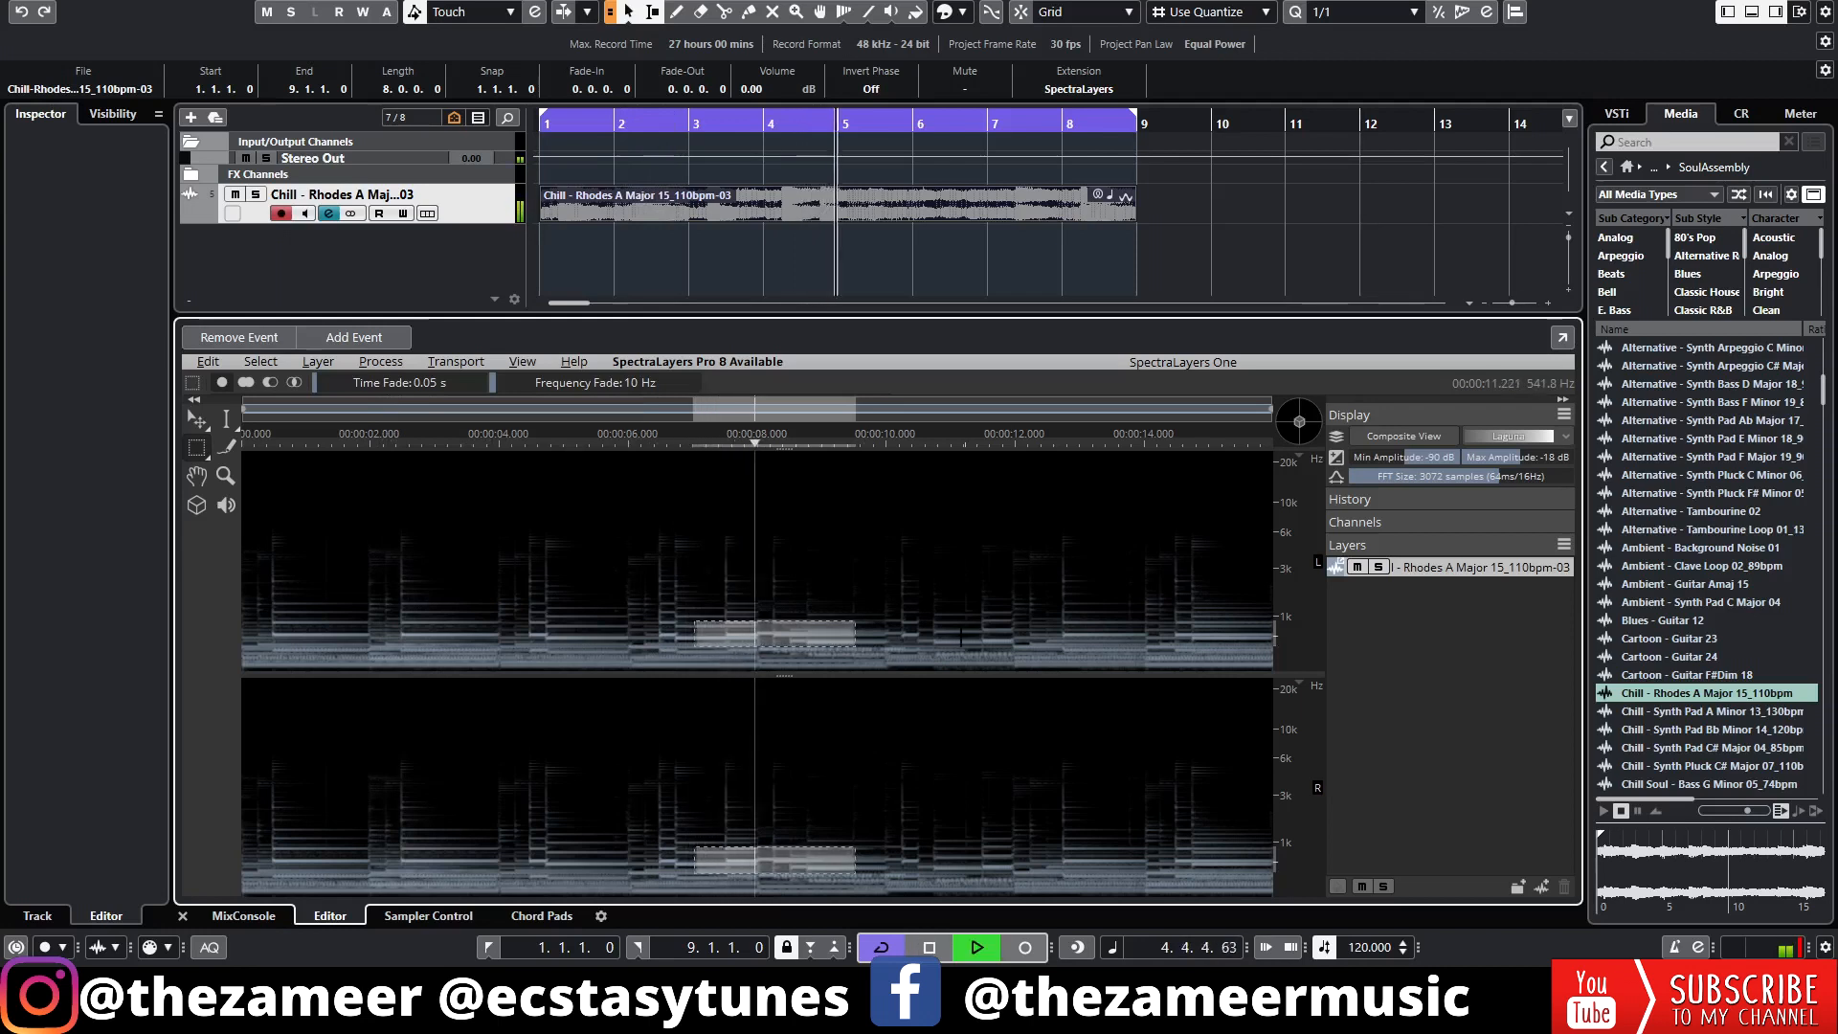
key(space)
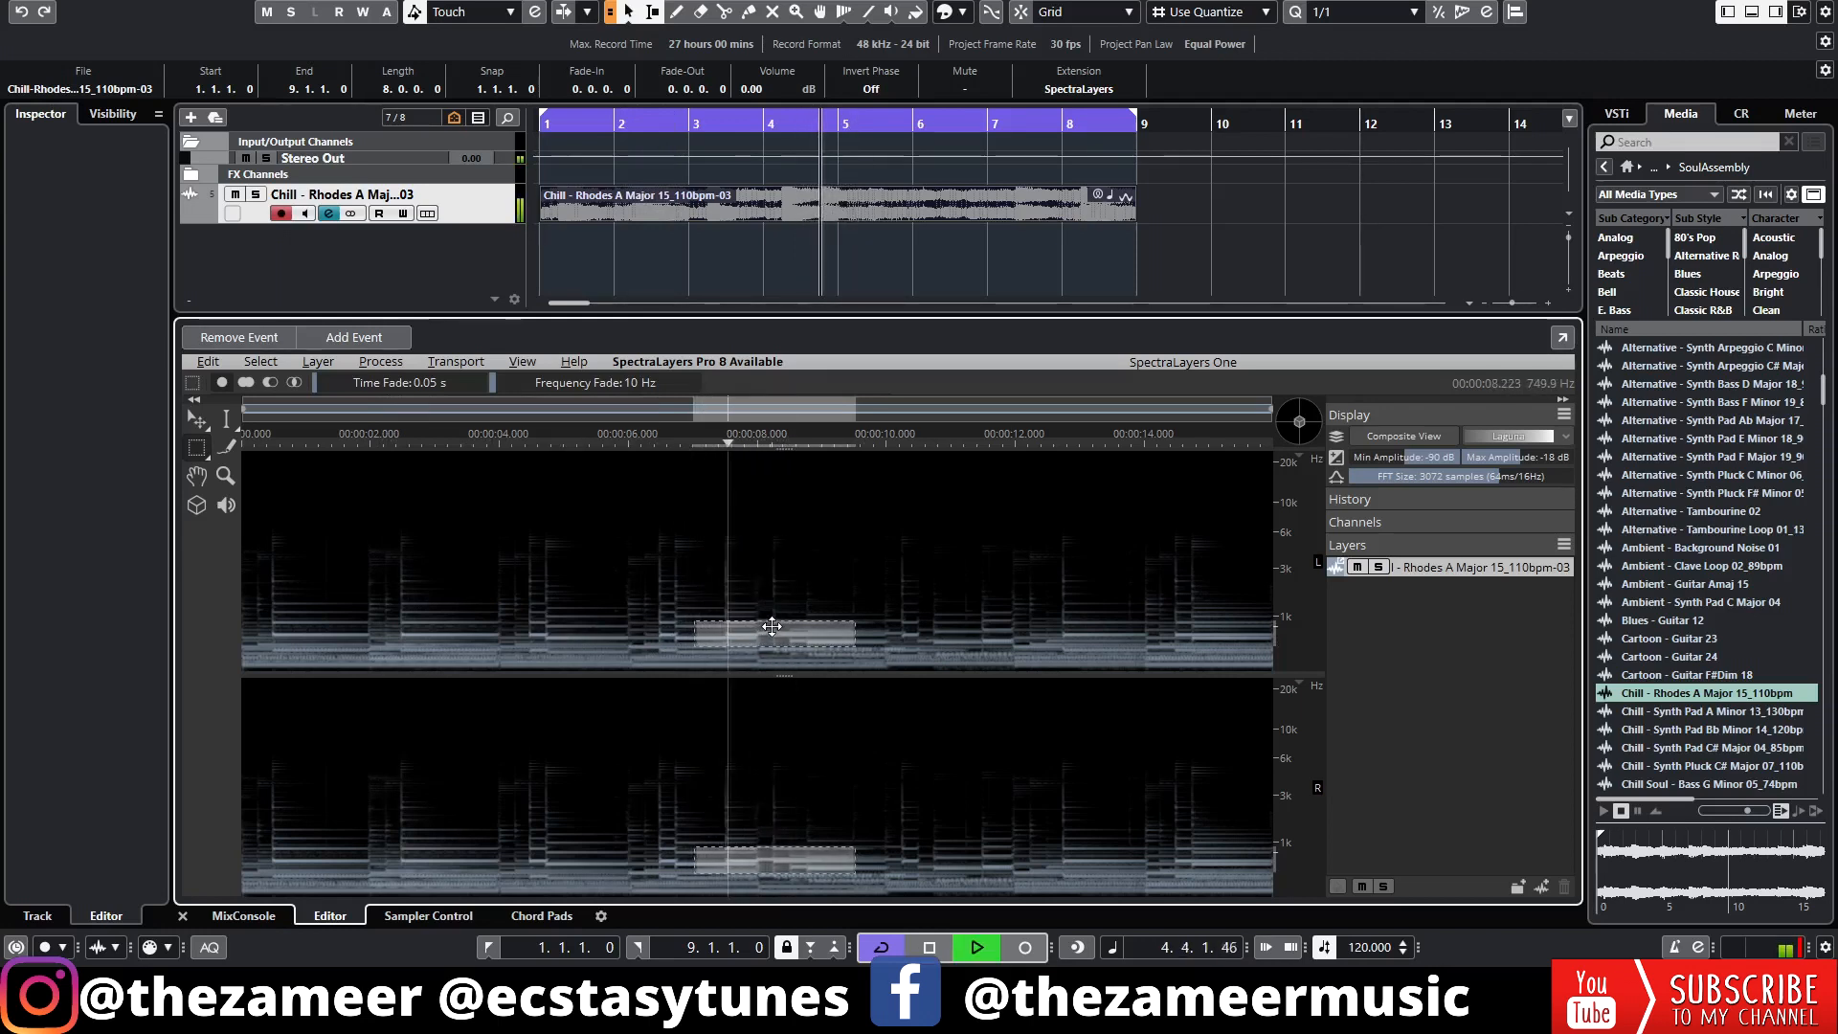
- Select a narrow frequency band just below 1 kHz from about 2.5 to 4.2 s and audition it
click(422, 617)
drag(513, 631, 513, 631)
key(space)
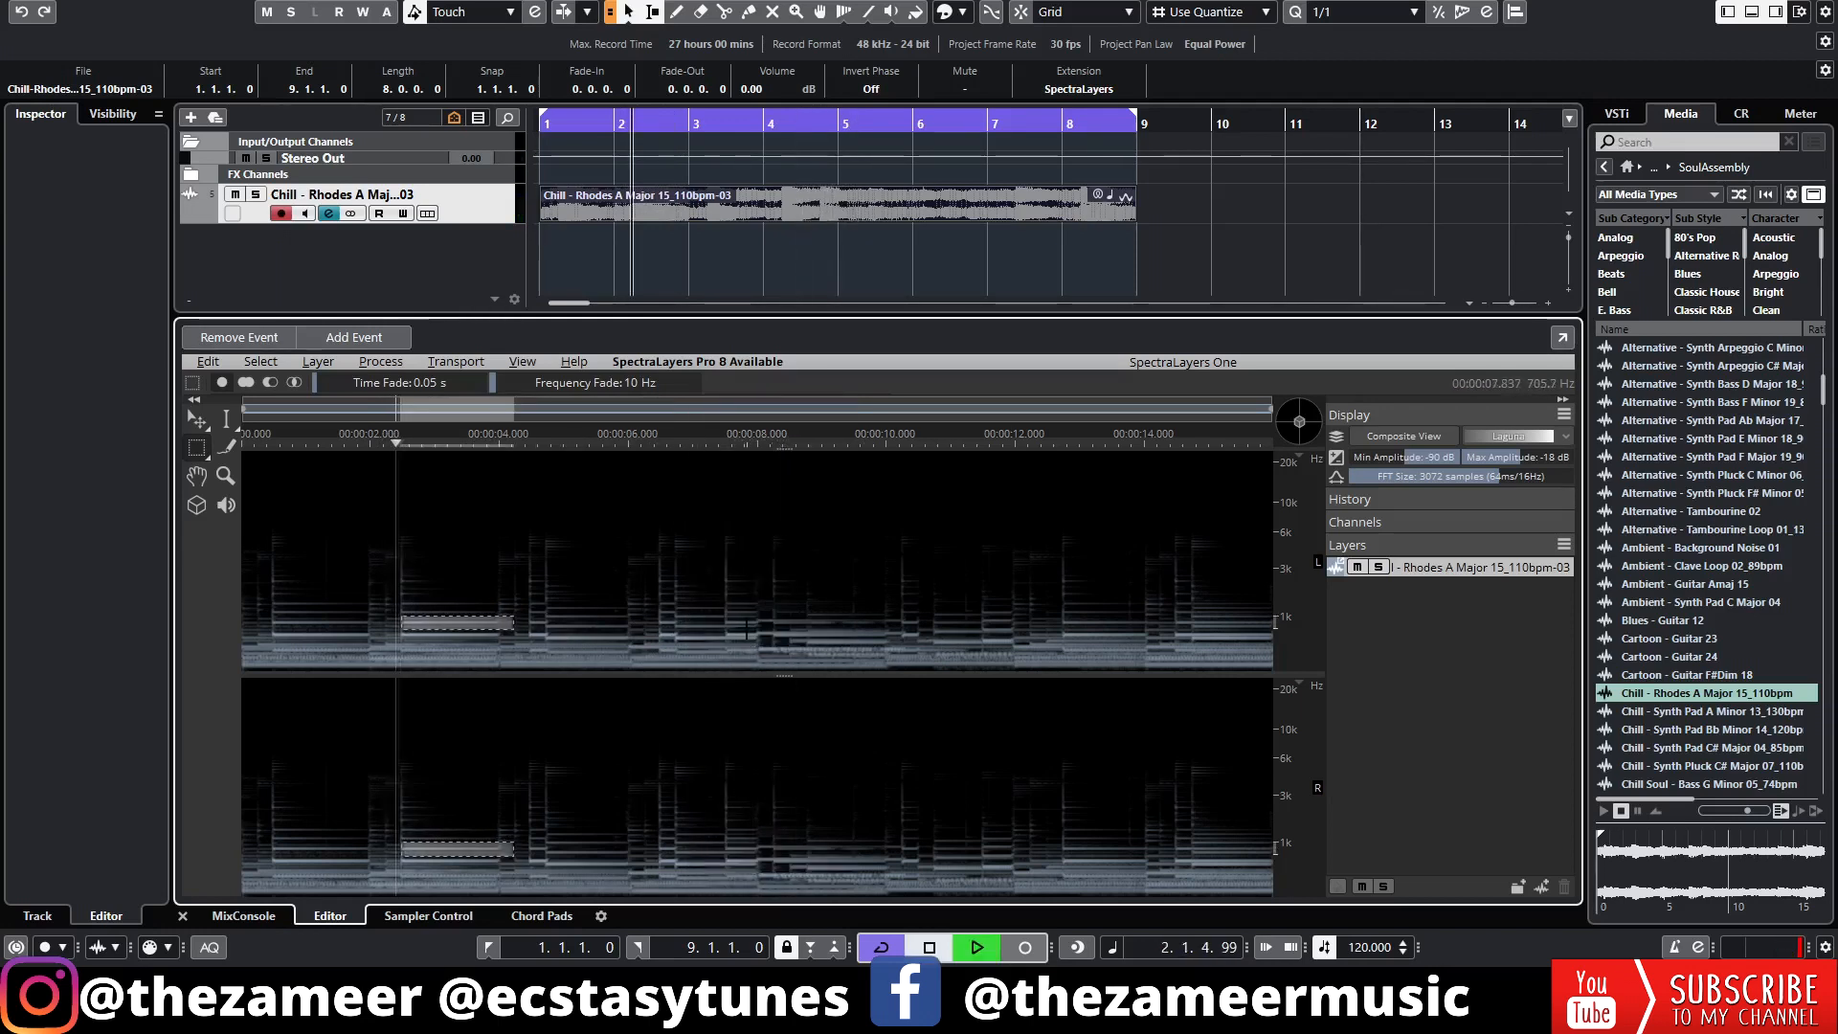
key(space)
key(space)
key(space)
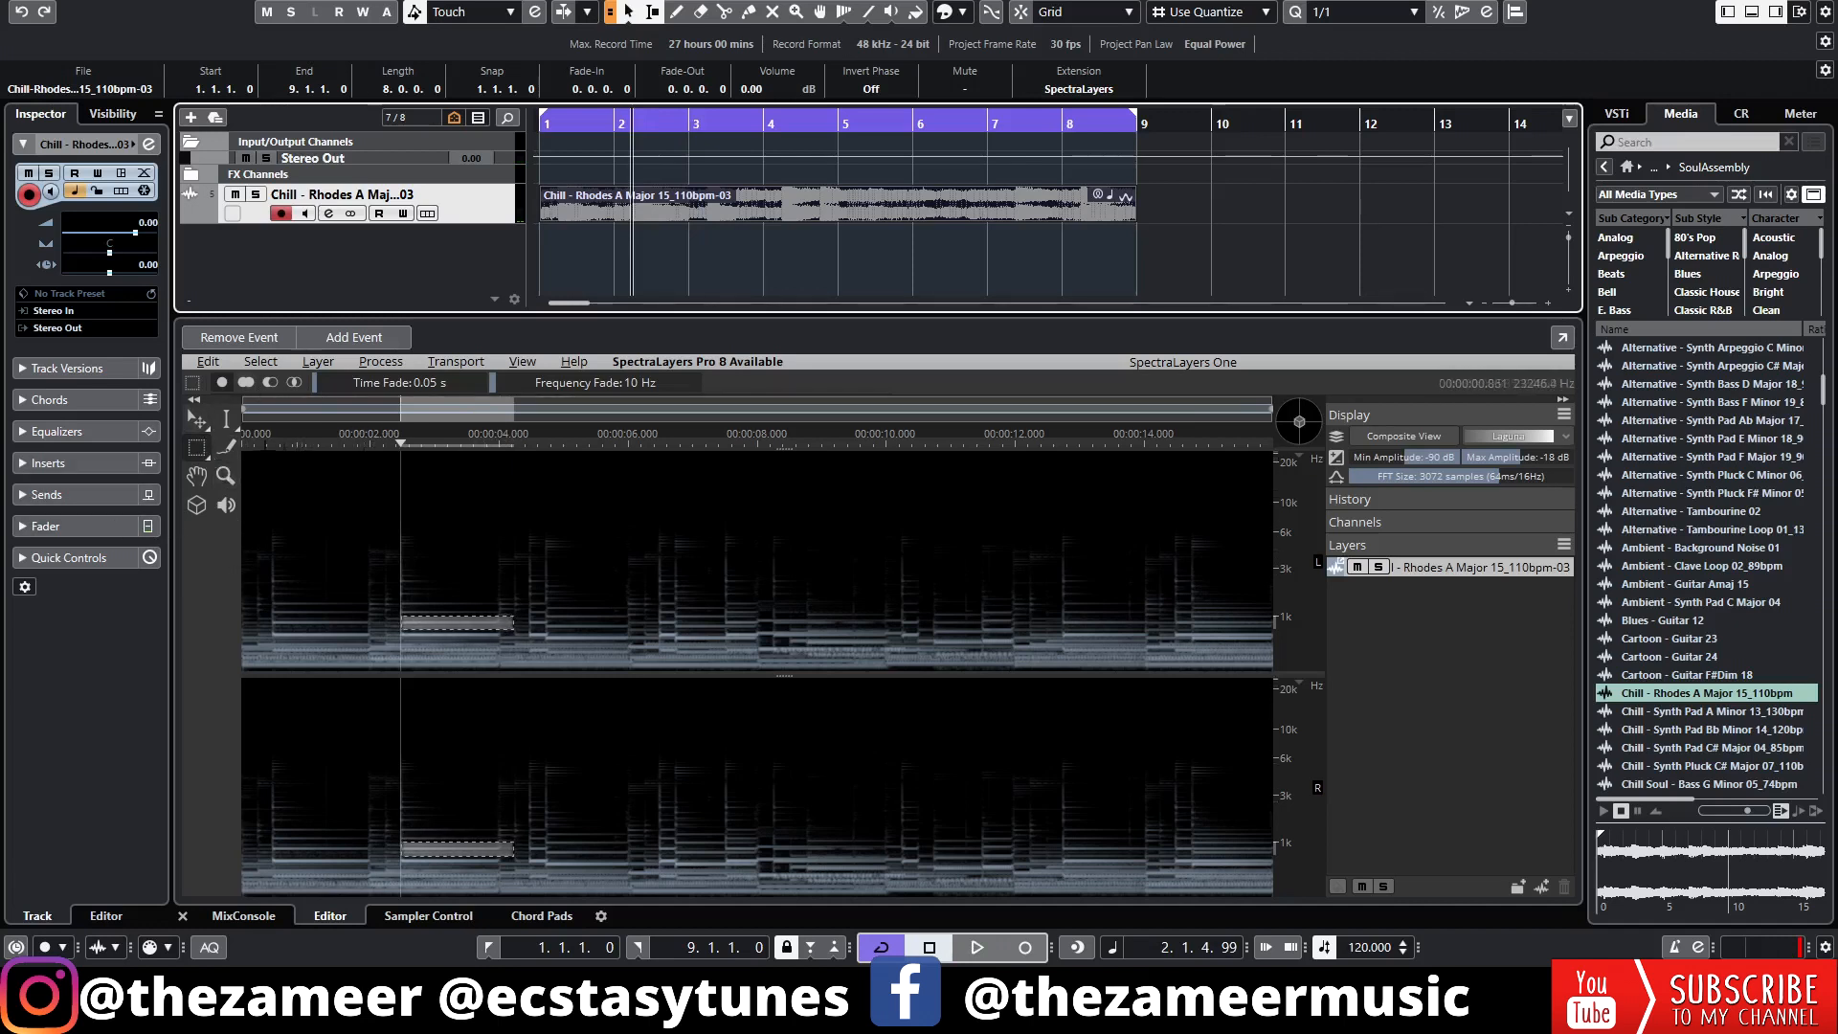
- Use Transform Selection to extend the narrow band's lower edge slightly downward, and audition the adjusted selection
click(199, 423)
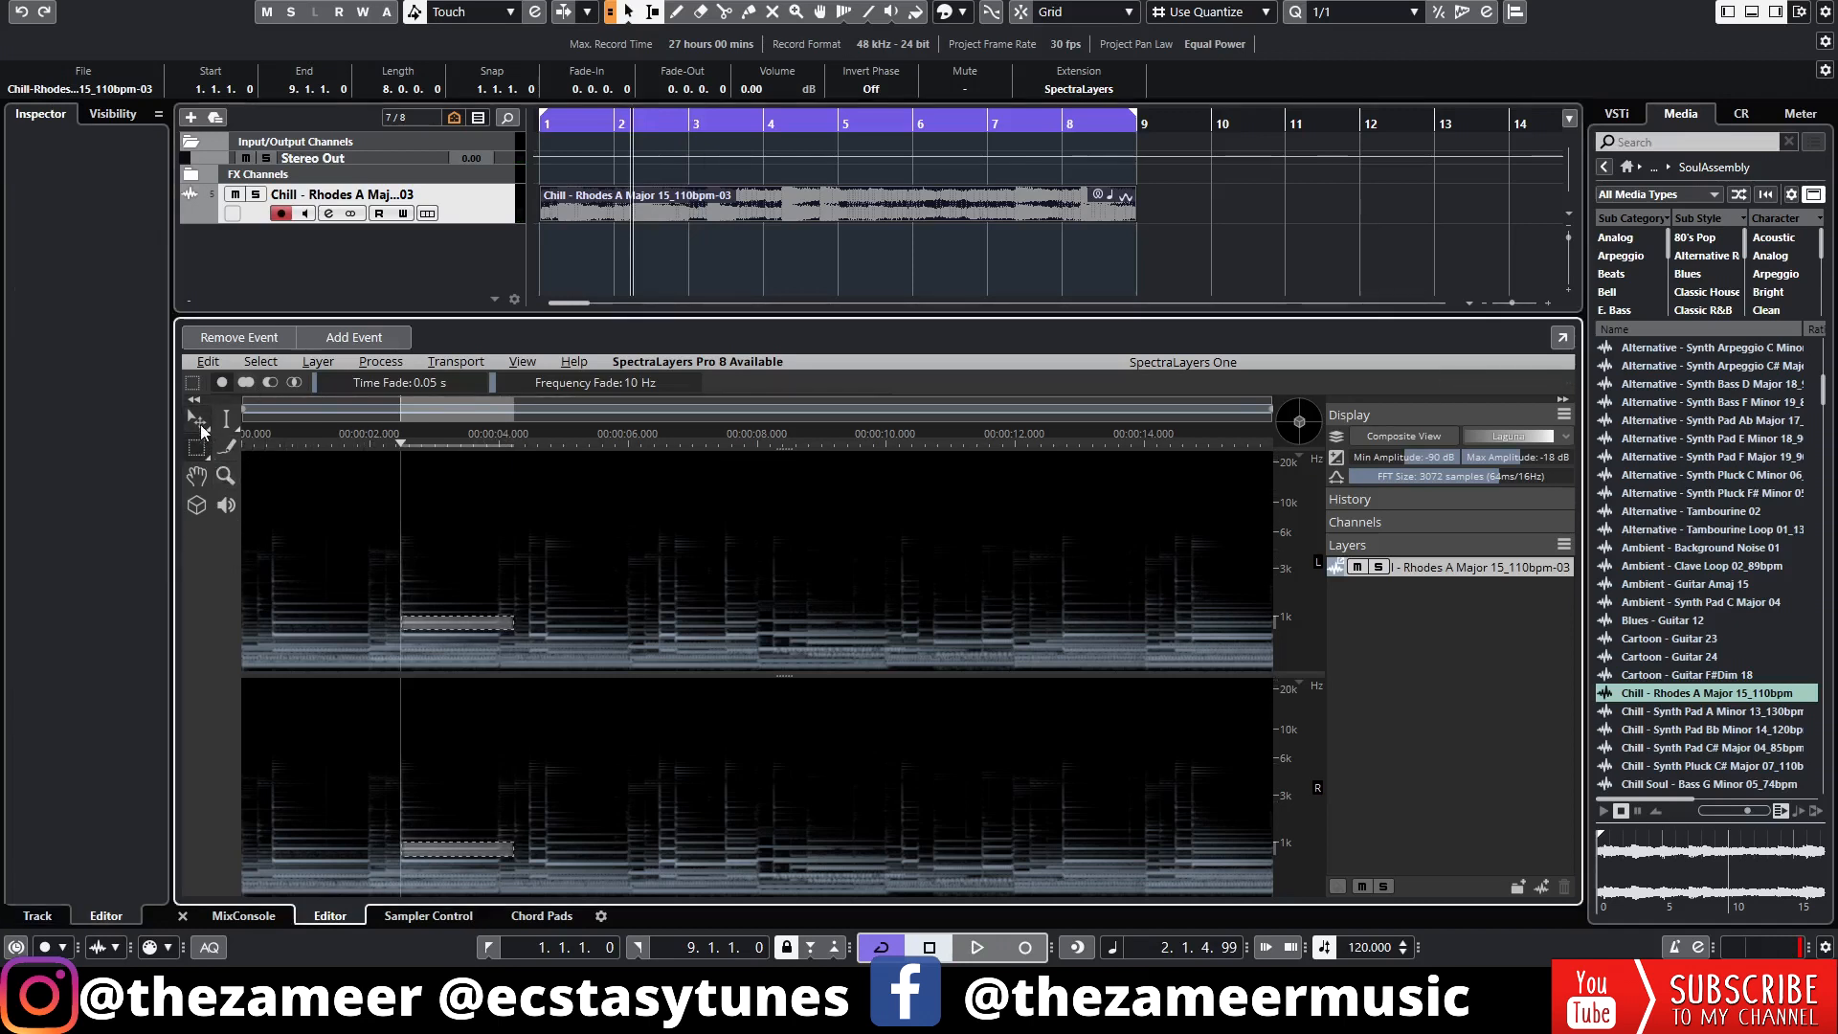
click(198, 421)
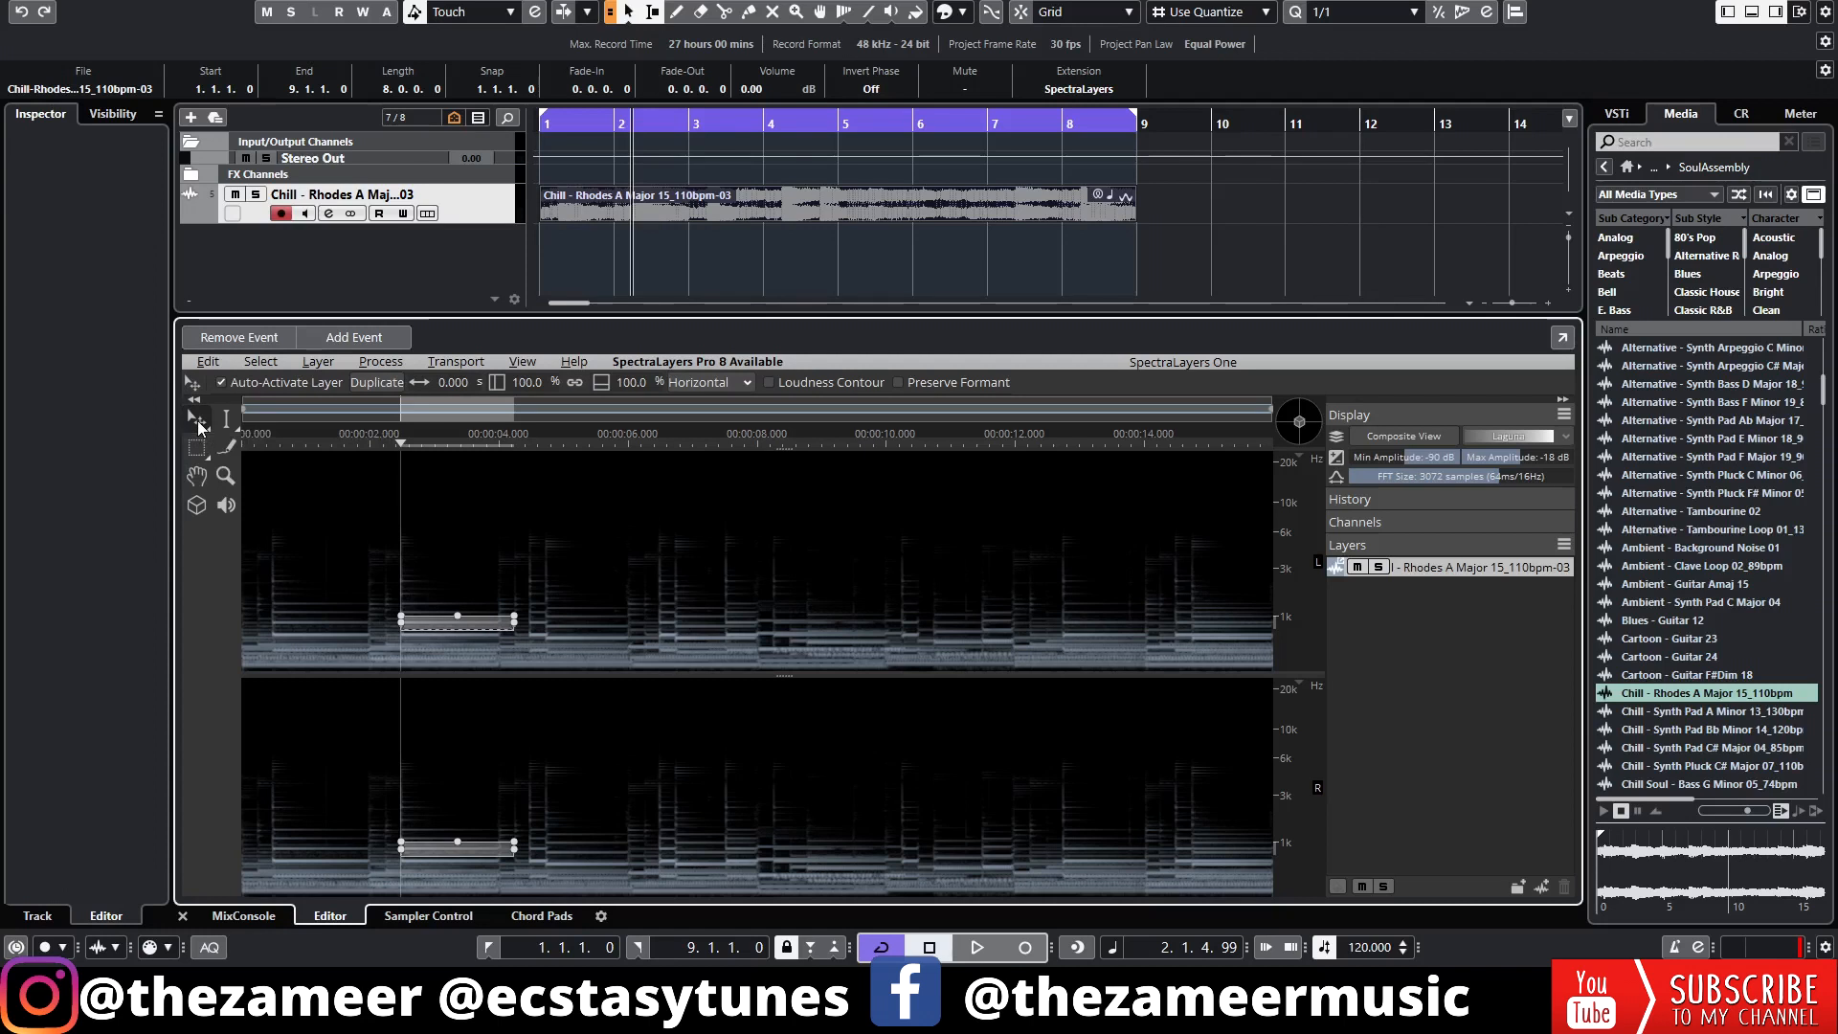
click(198, 427)
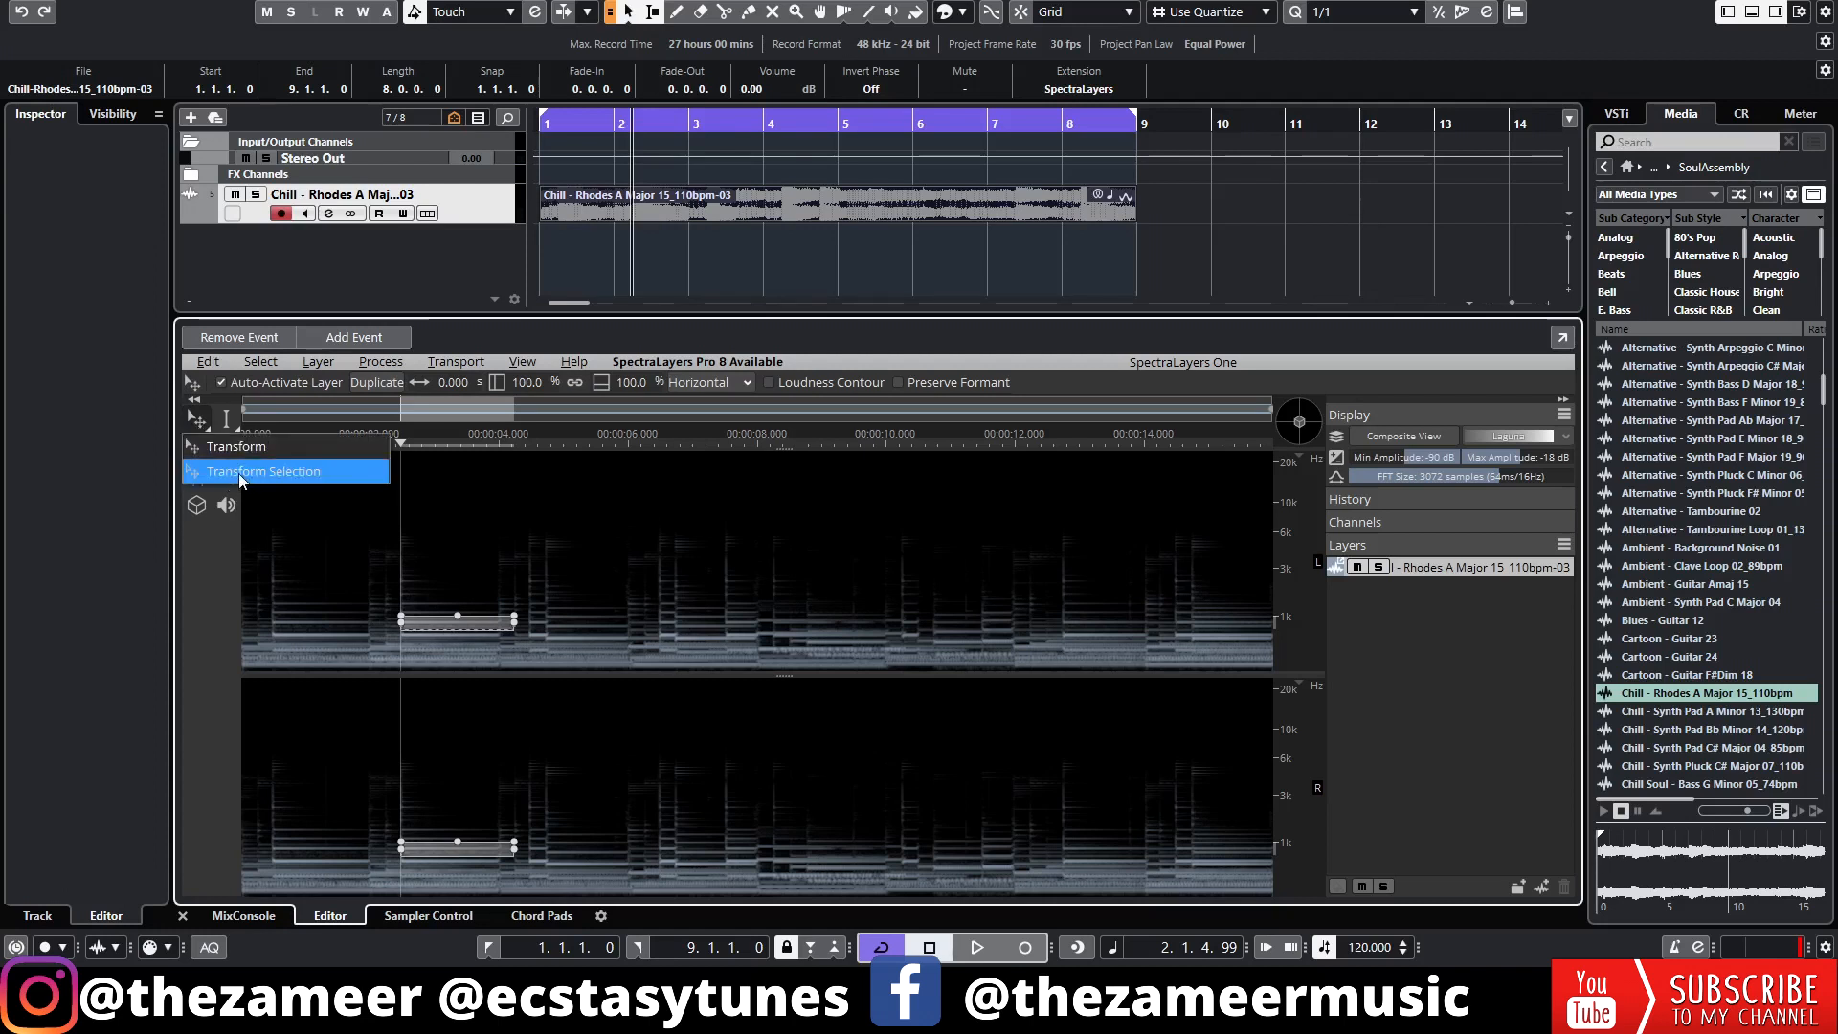
click(239, 473)
key(space)
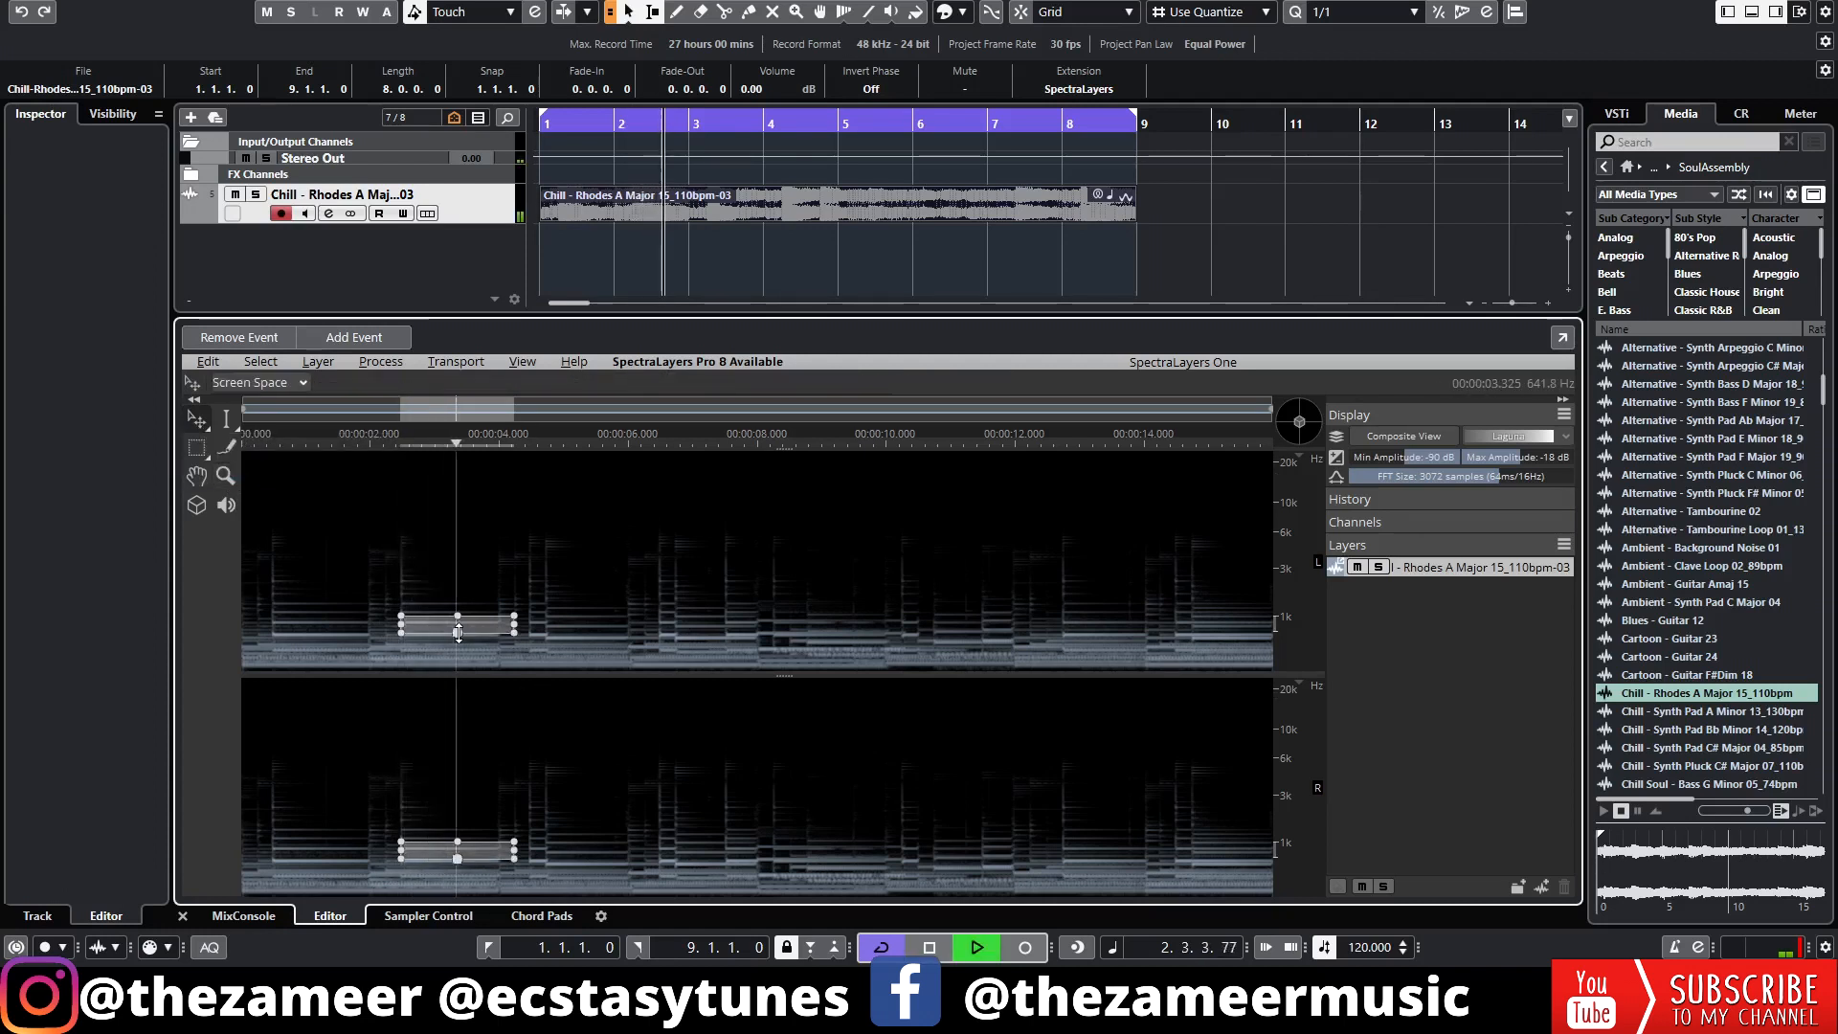
key(space)
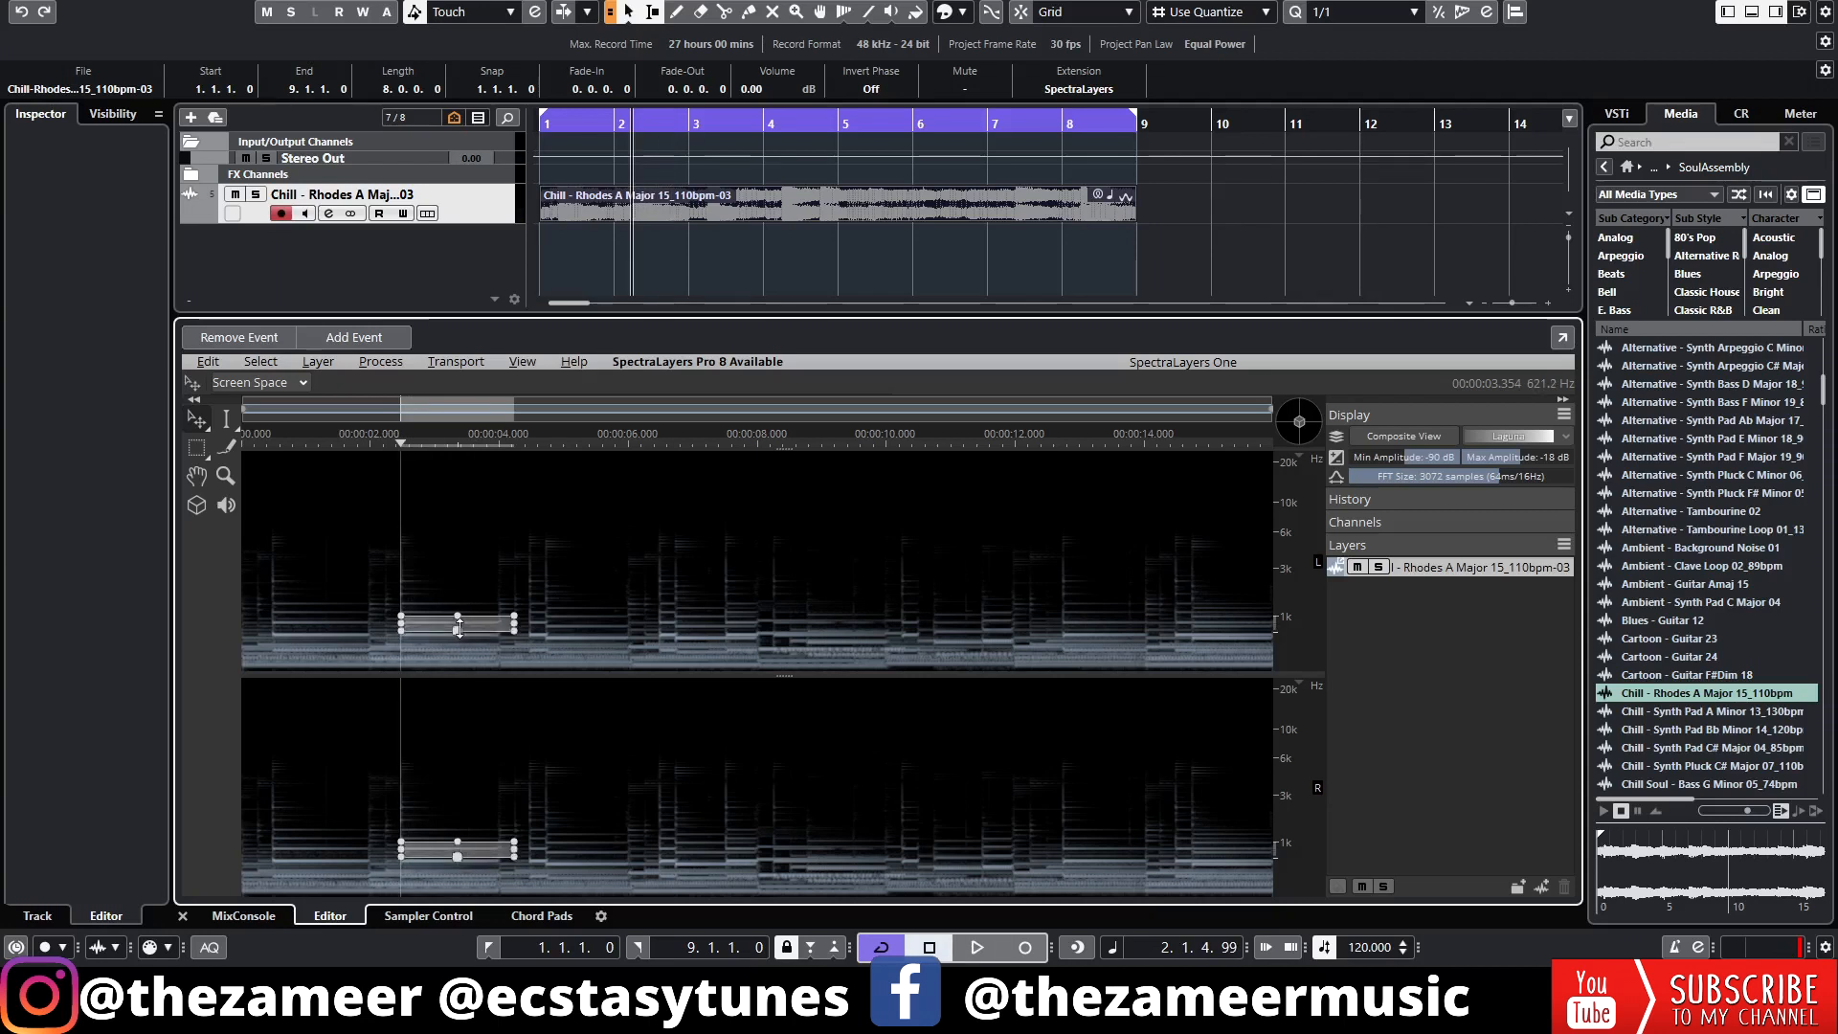
drag(461, 628, 461, 633)
key(space)
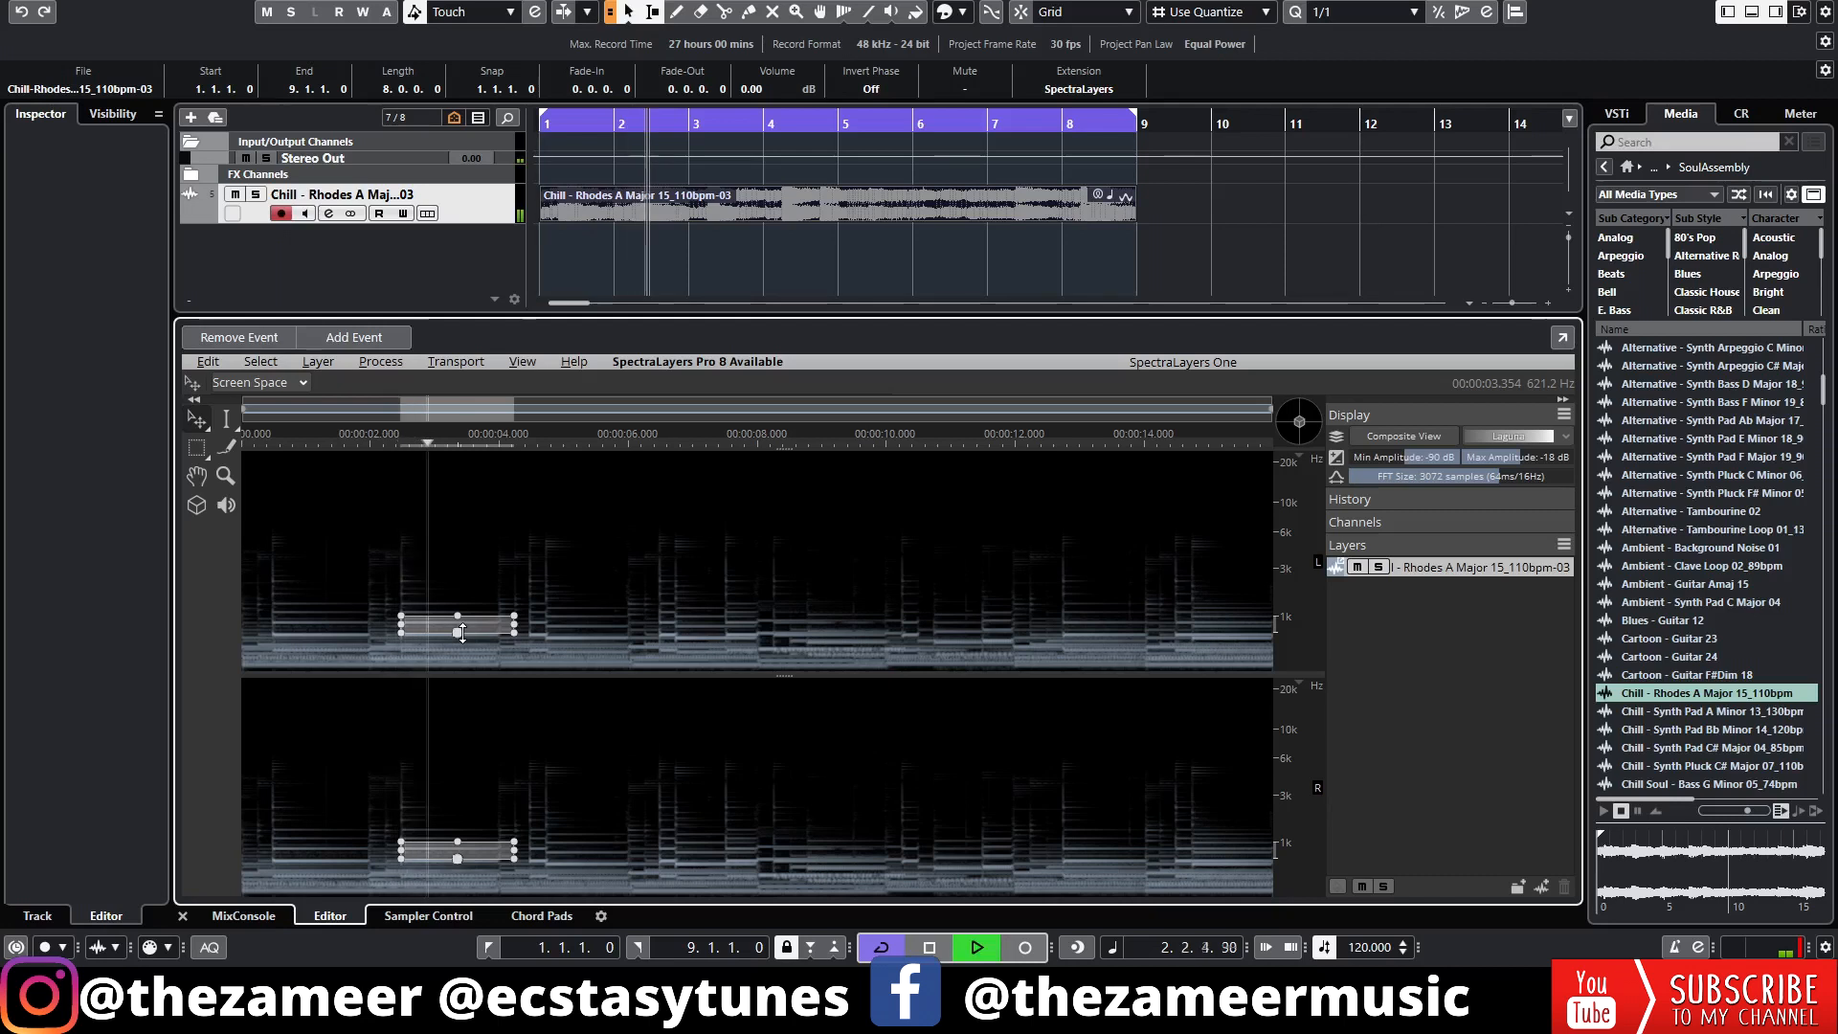
key(space)
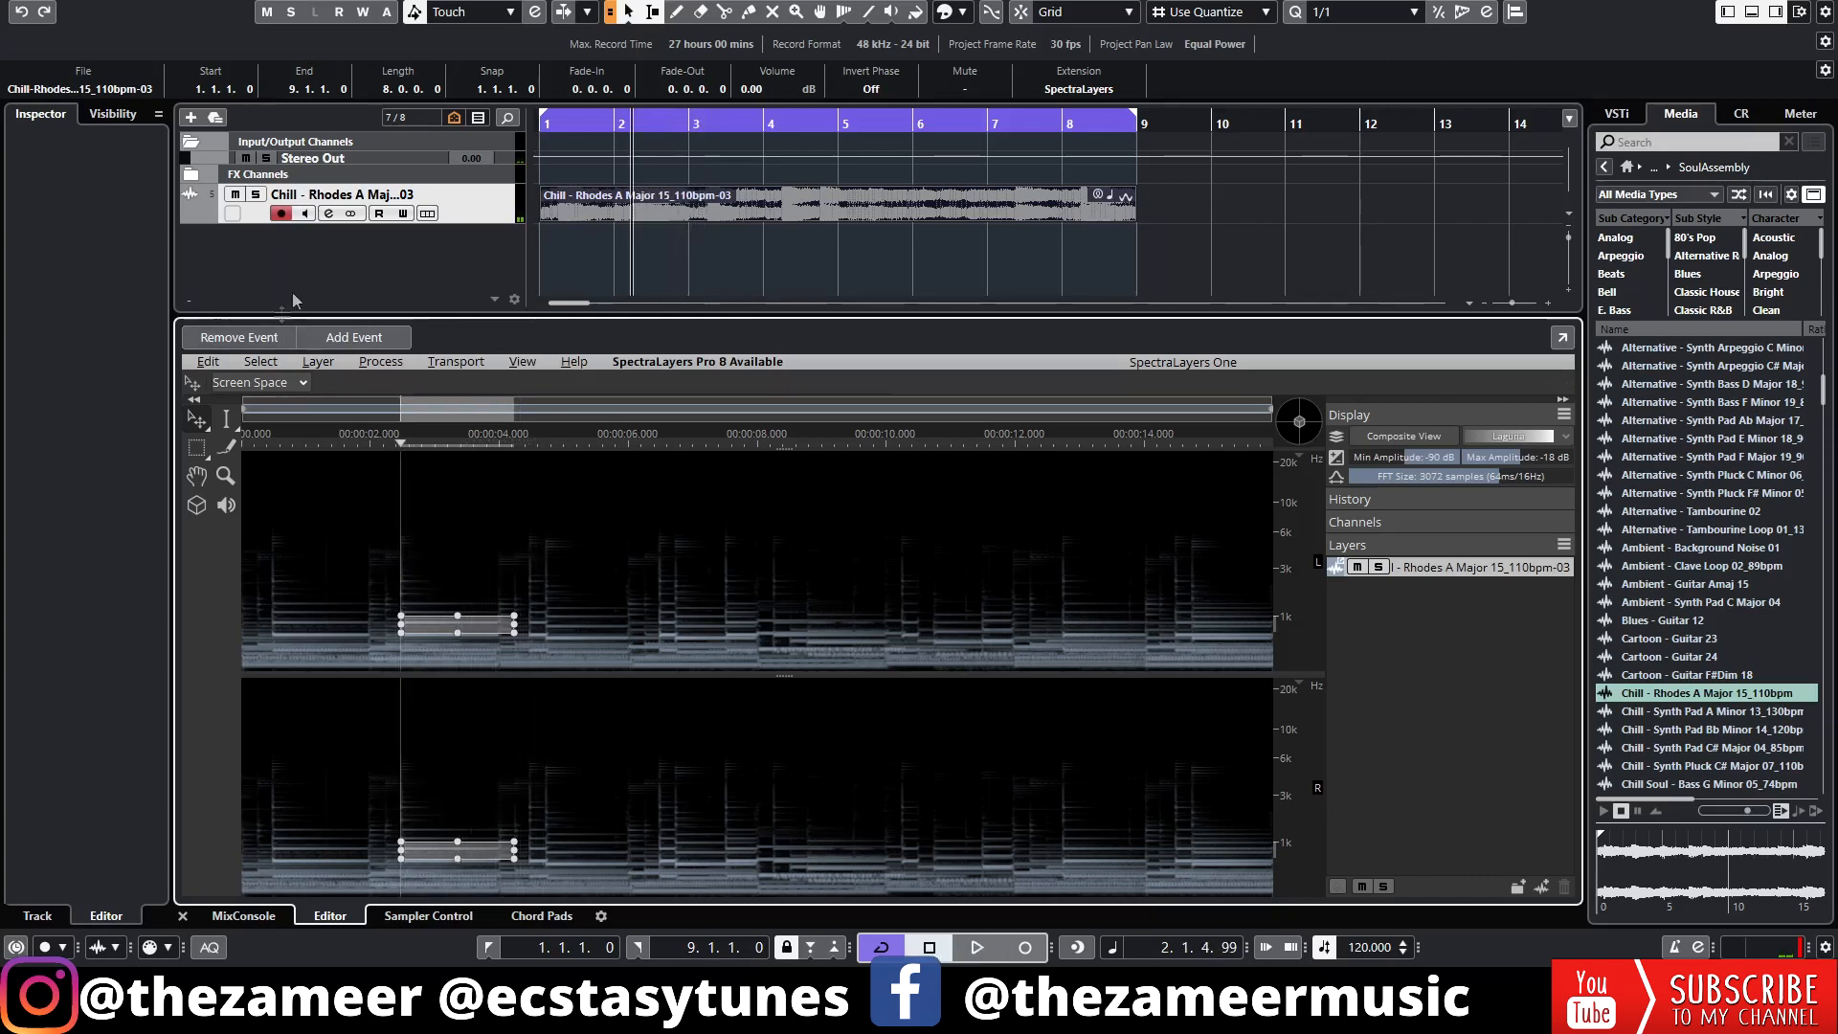
- Invert the selection, delete all audio outside the chosen note, and play back the isolated sound
click(337, 221)
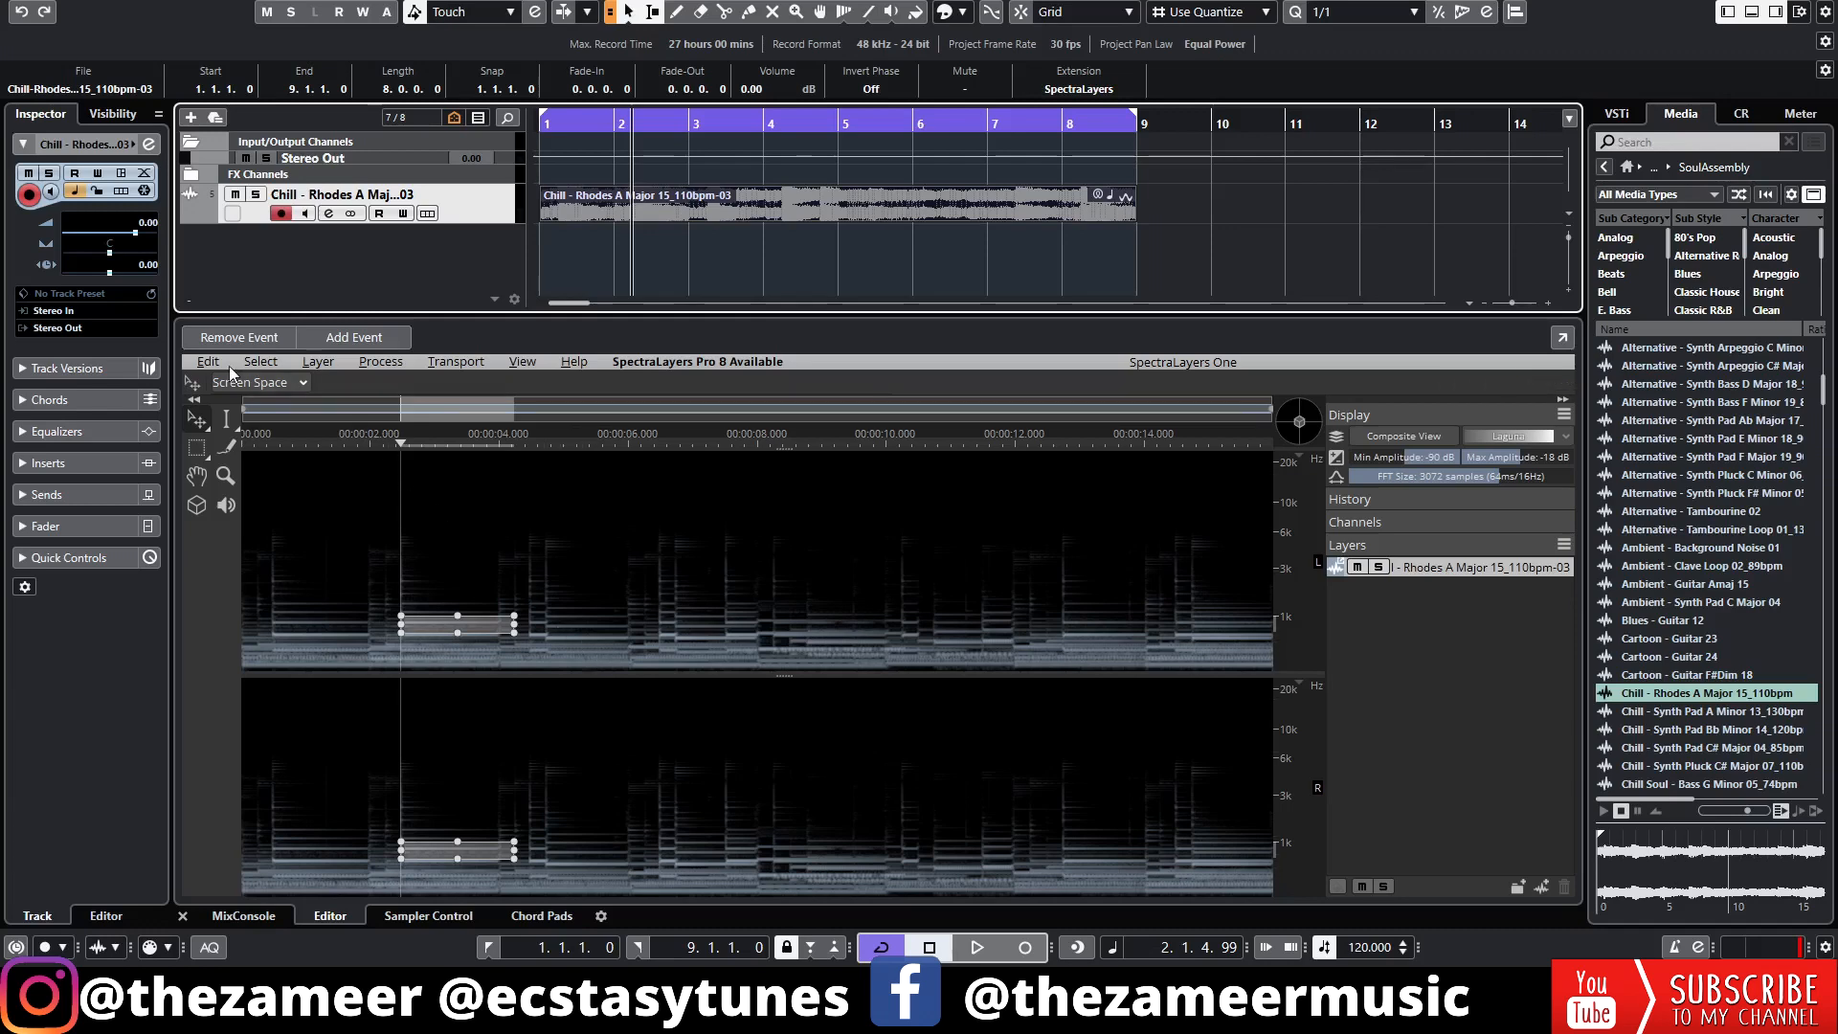
click(260, 363)
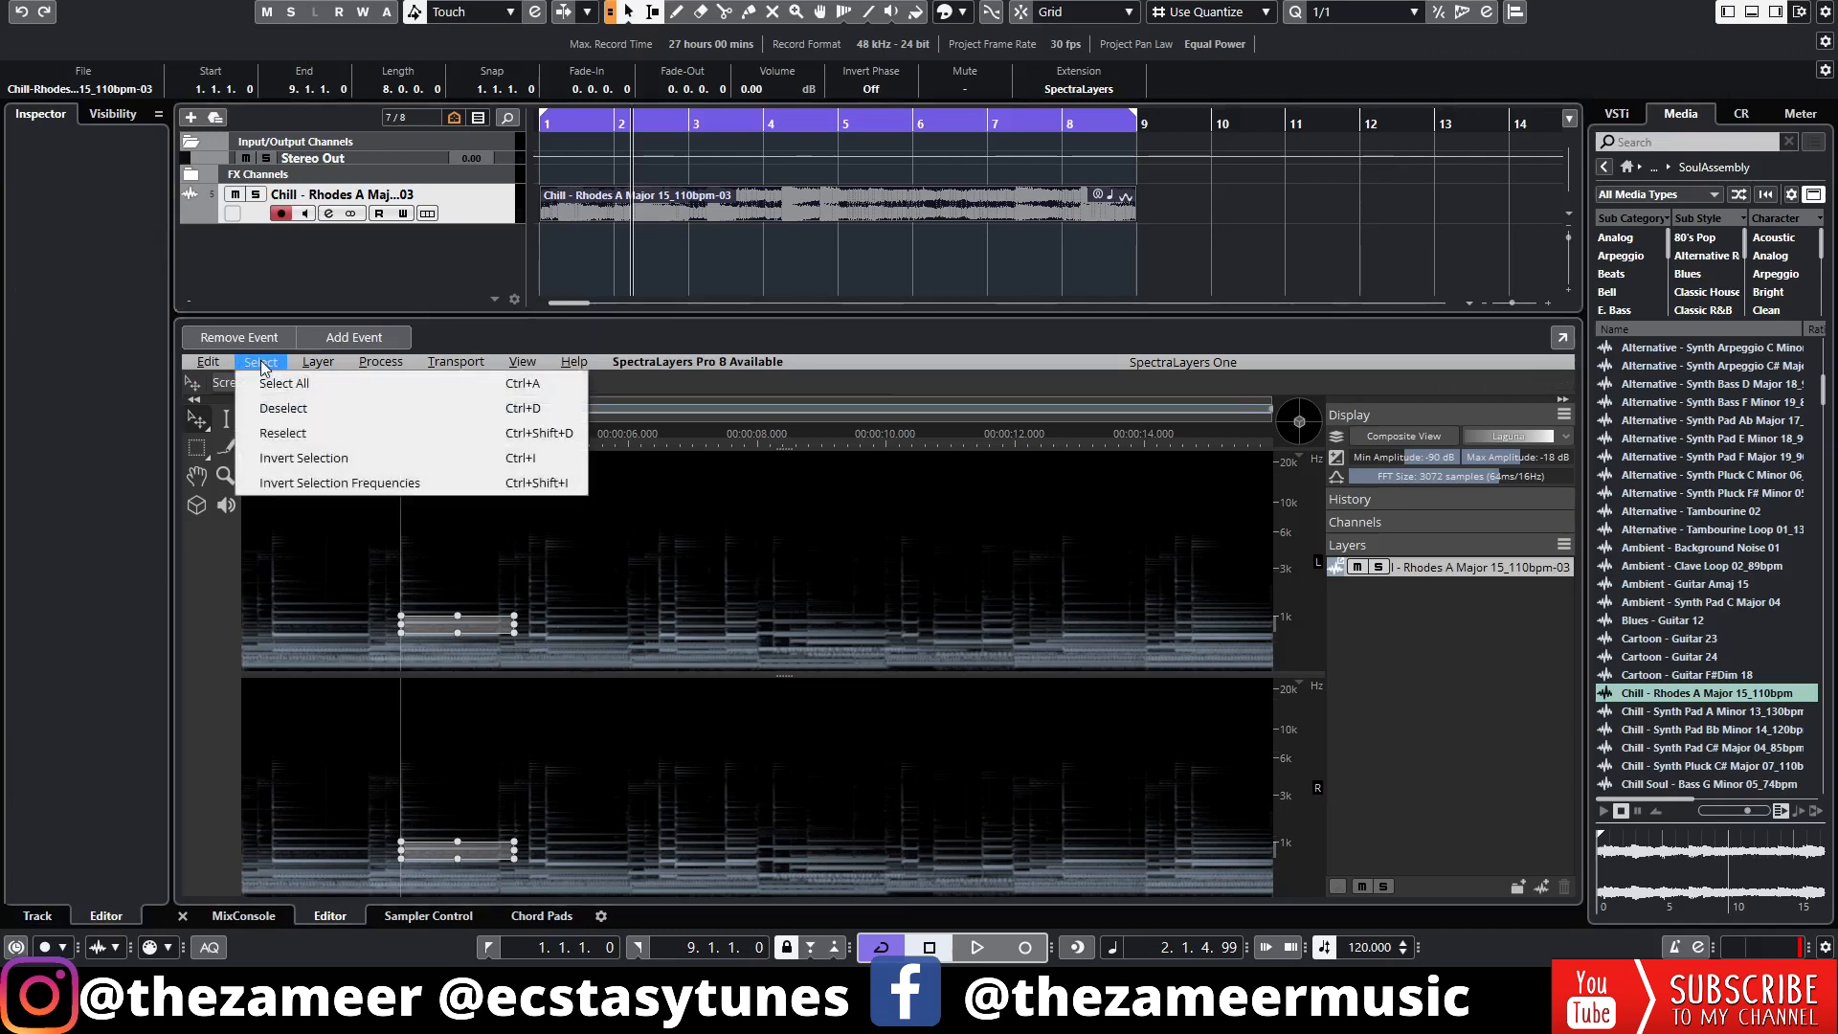
click(320, 464)
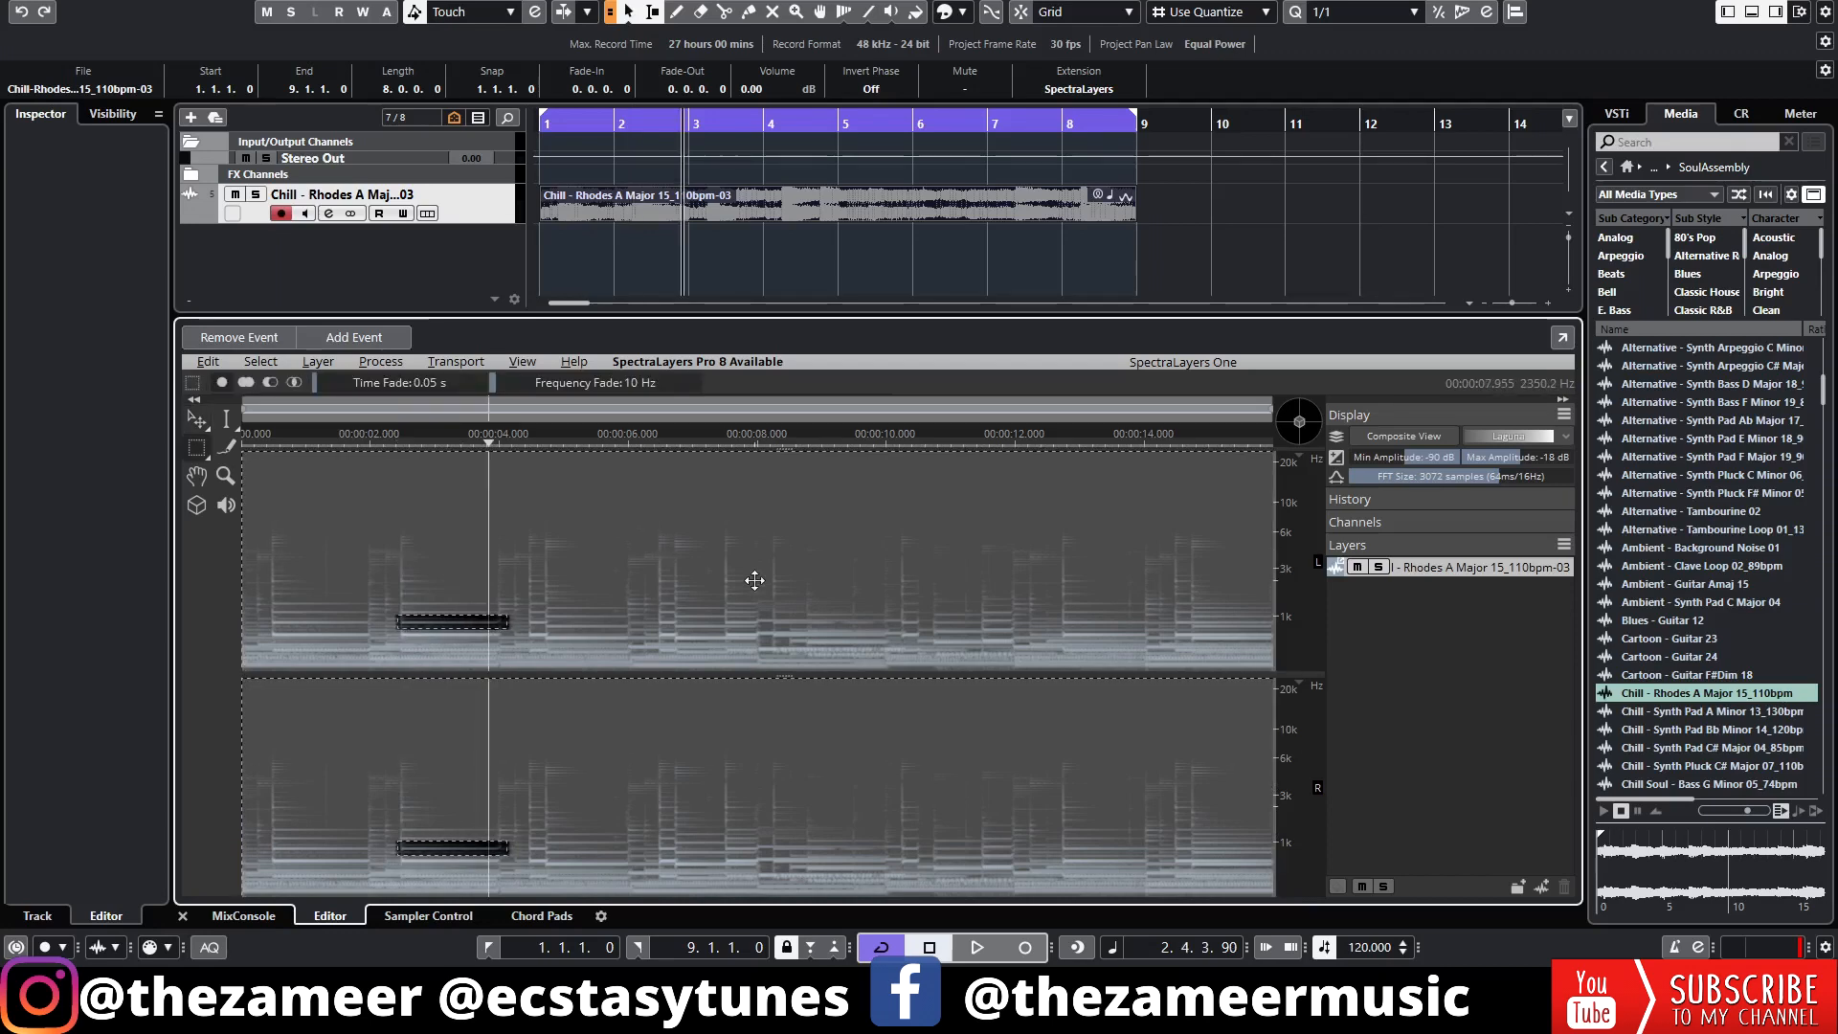
key(Delete)
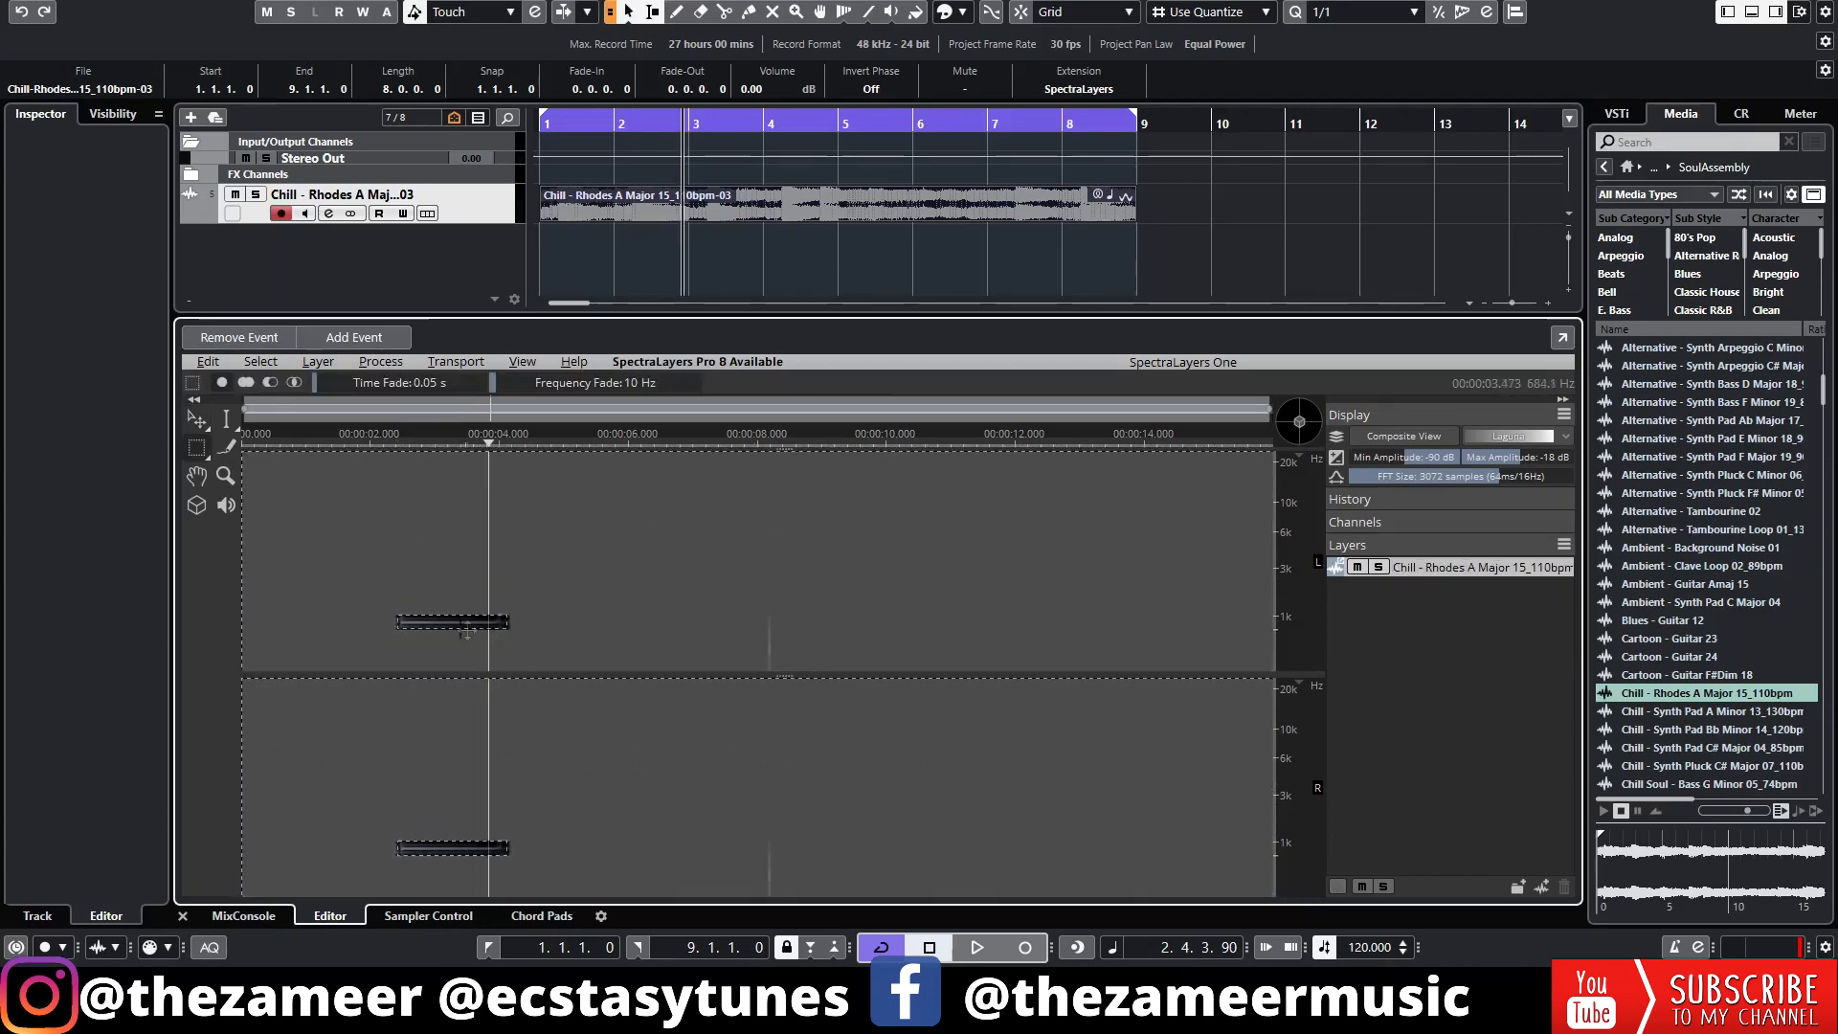
click(386, 568)
key(space)
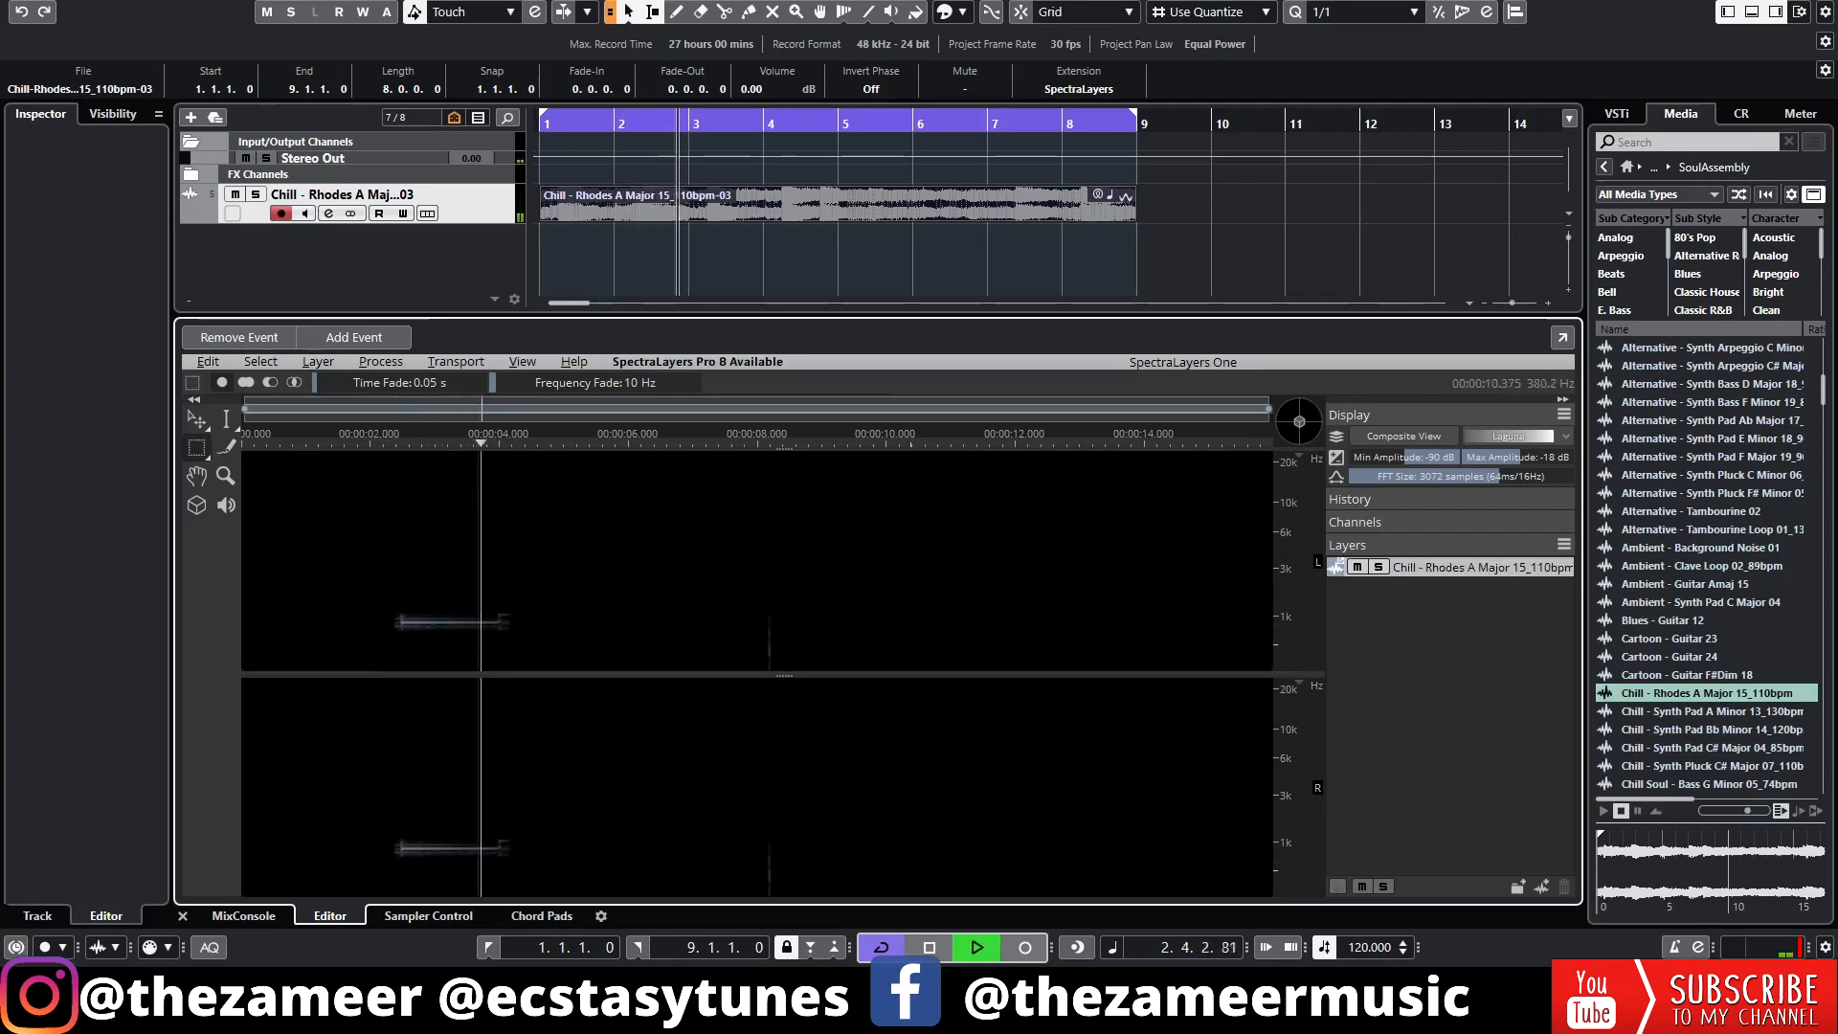
key(space)
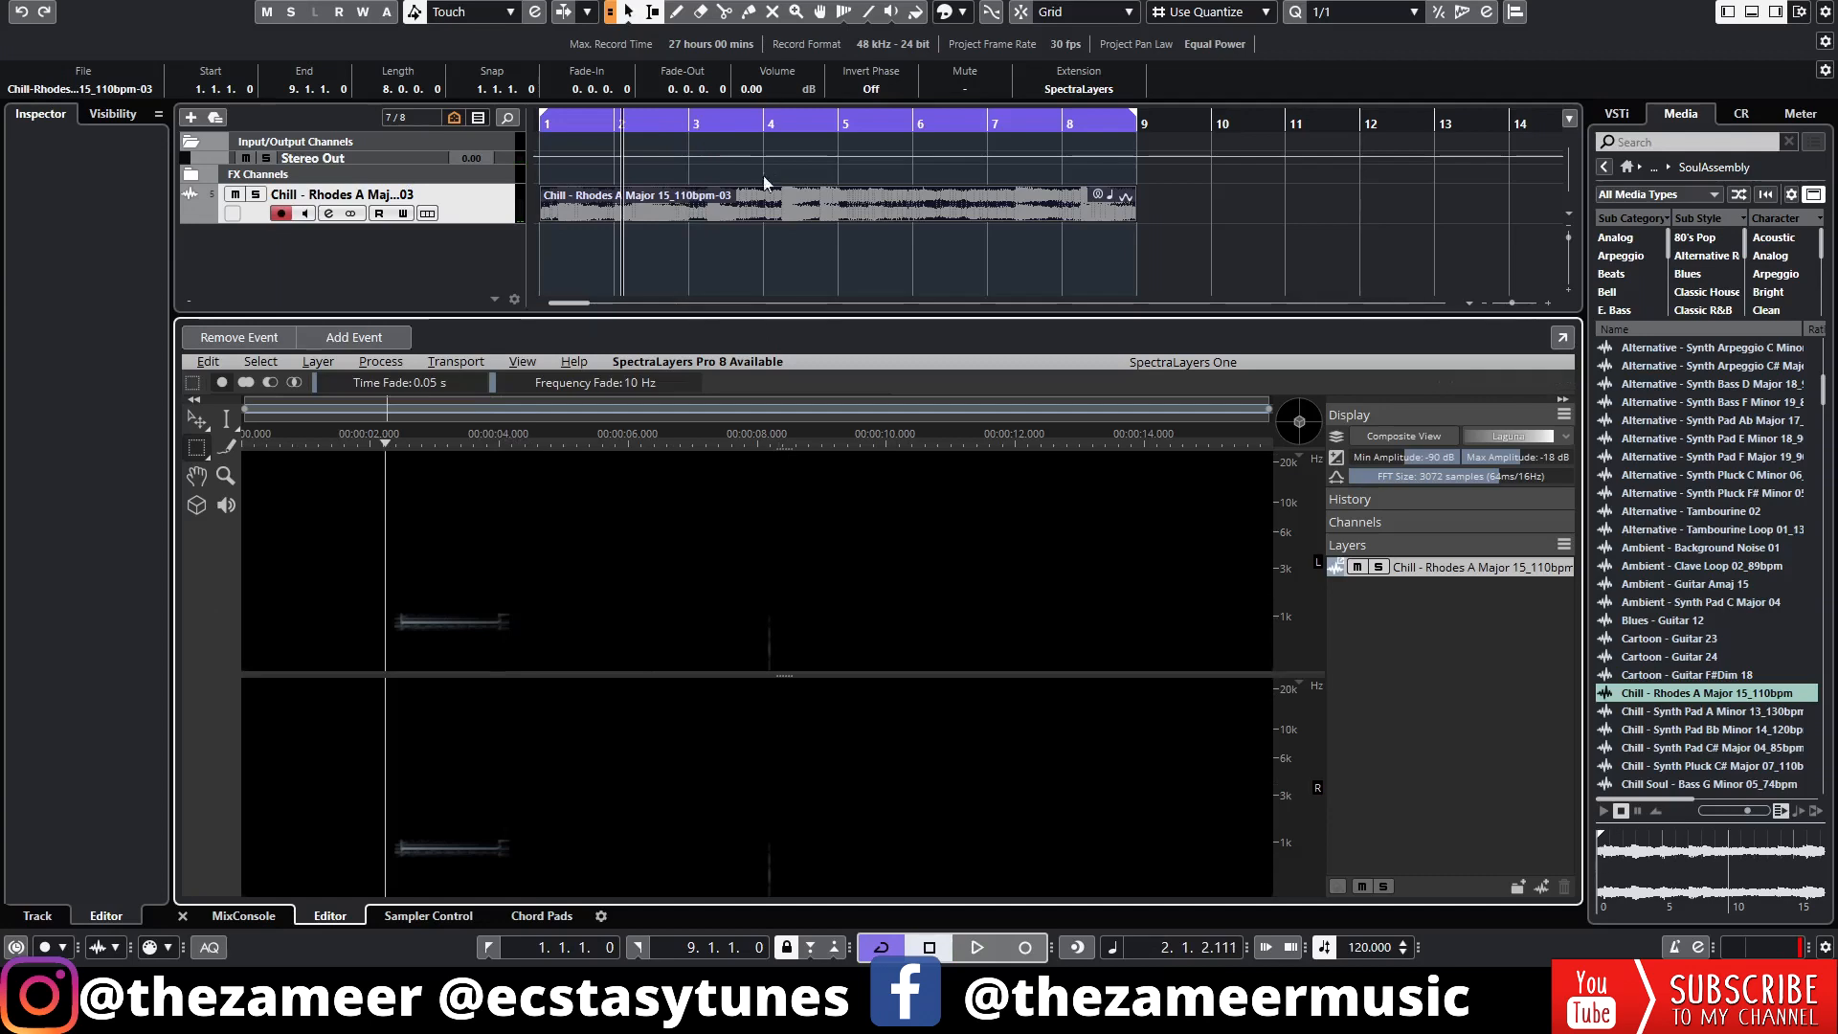
- Bounce the edited Rhodes event and replace the original event with the result
click(747, 245)
click(722, 217)
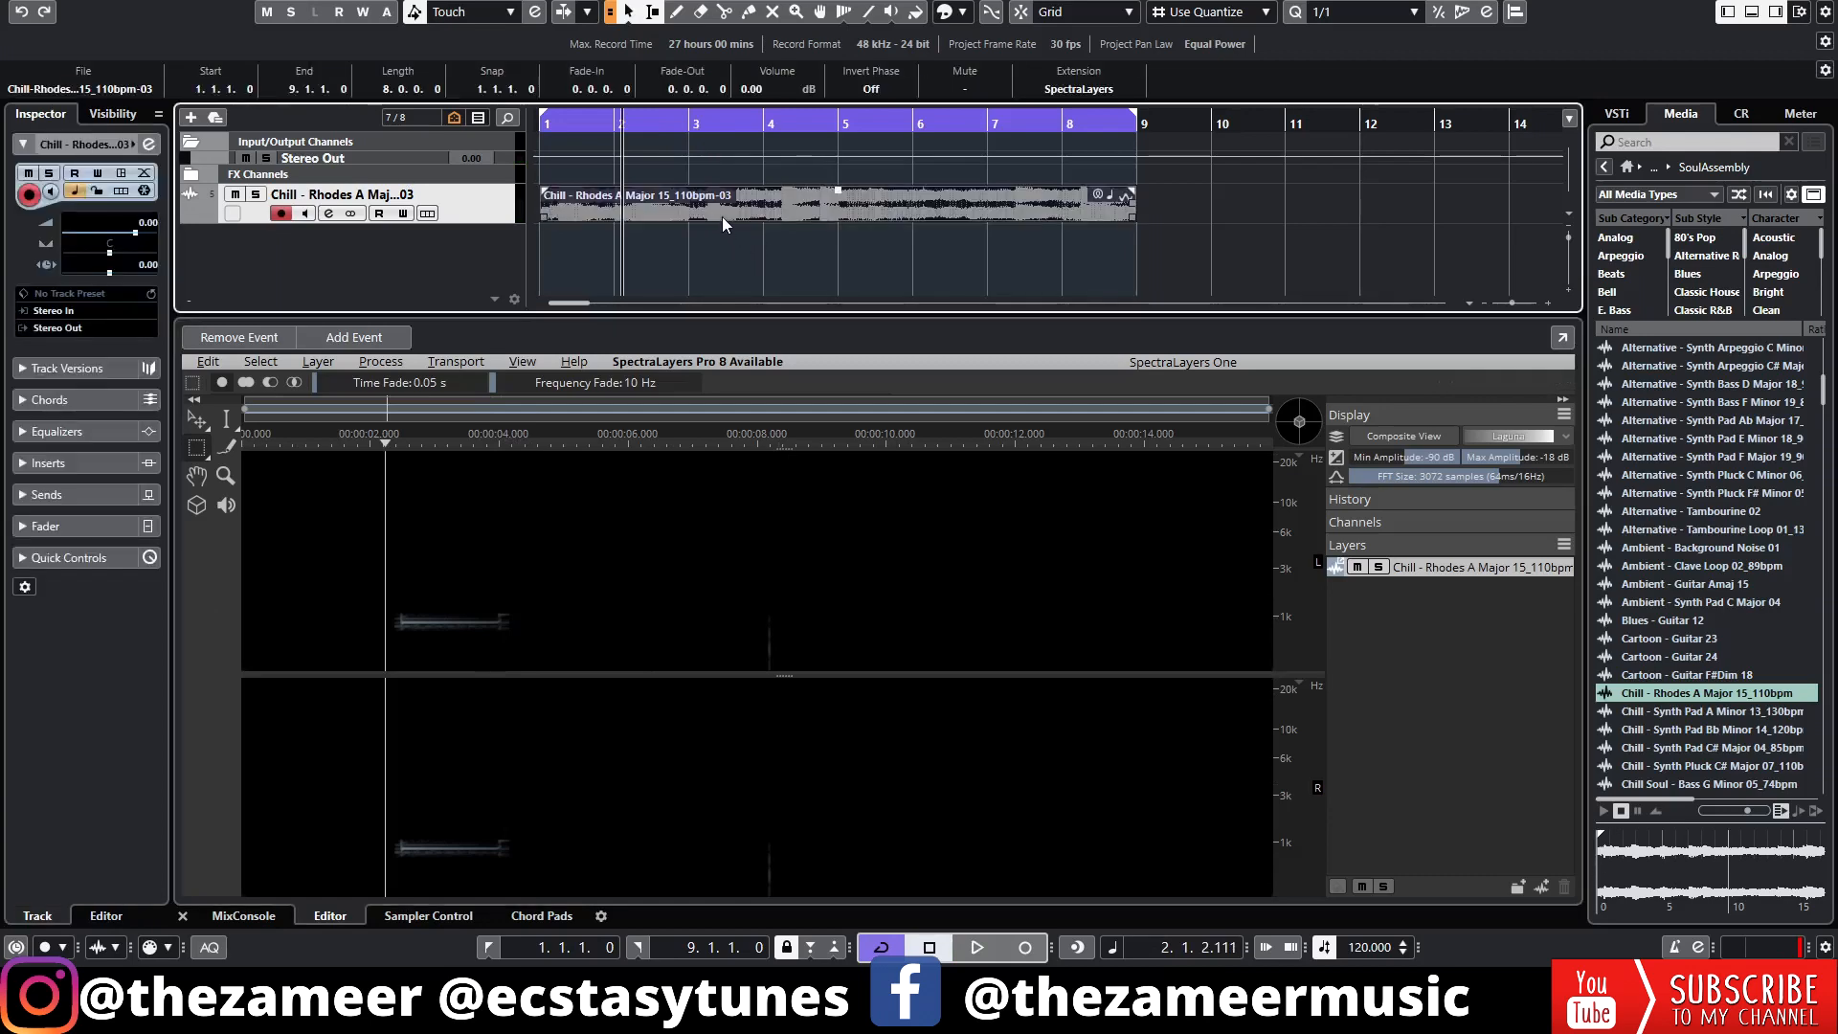
right_click(721, 217)
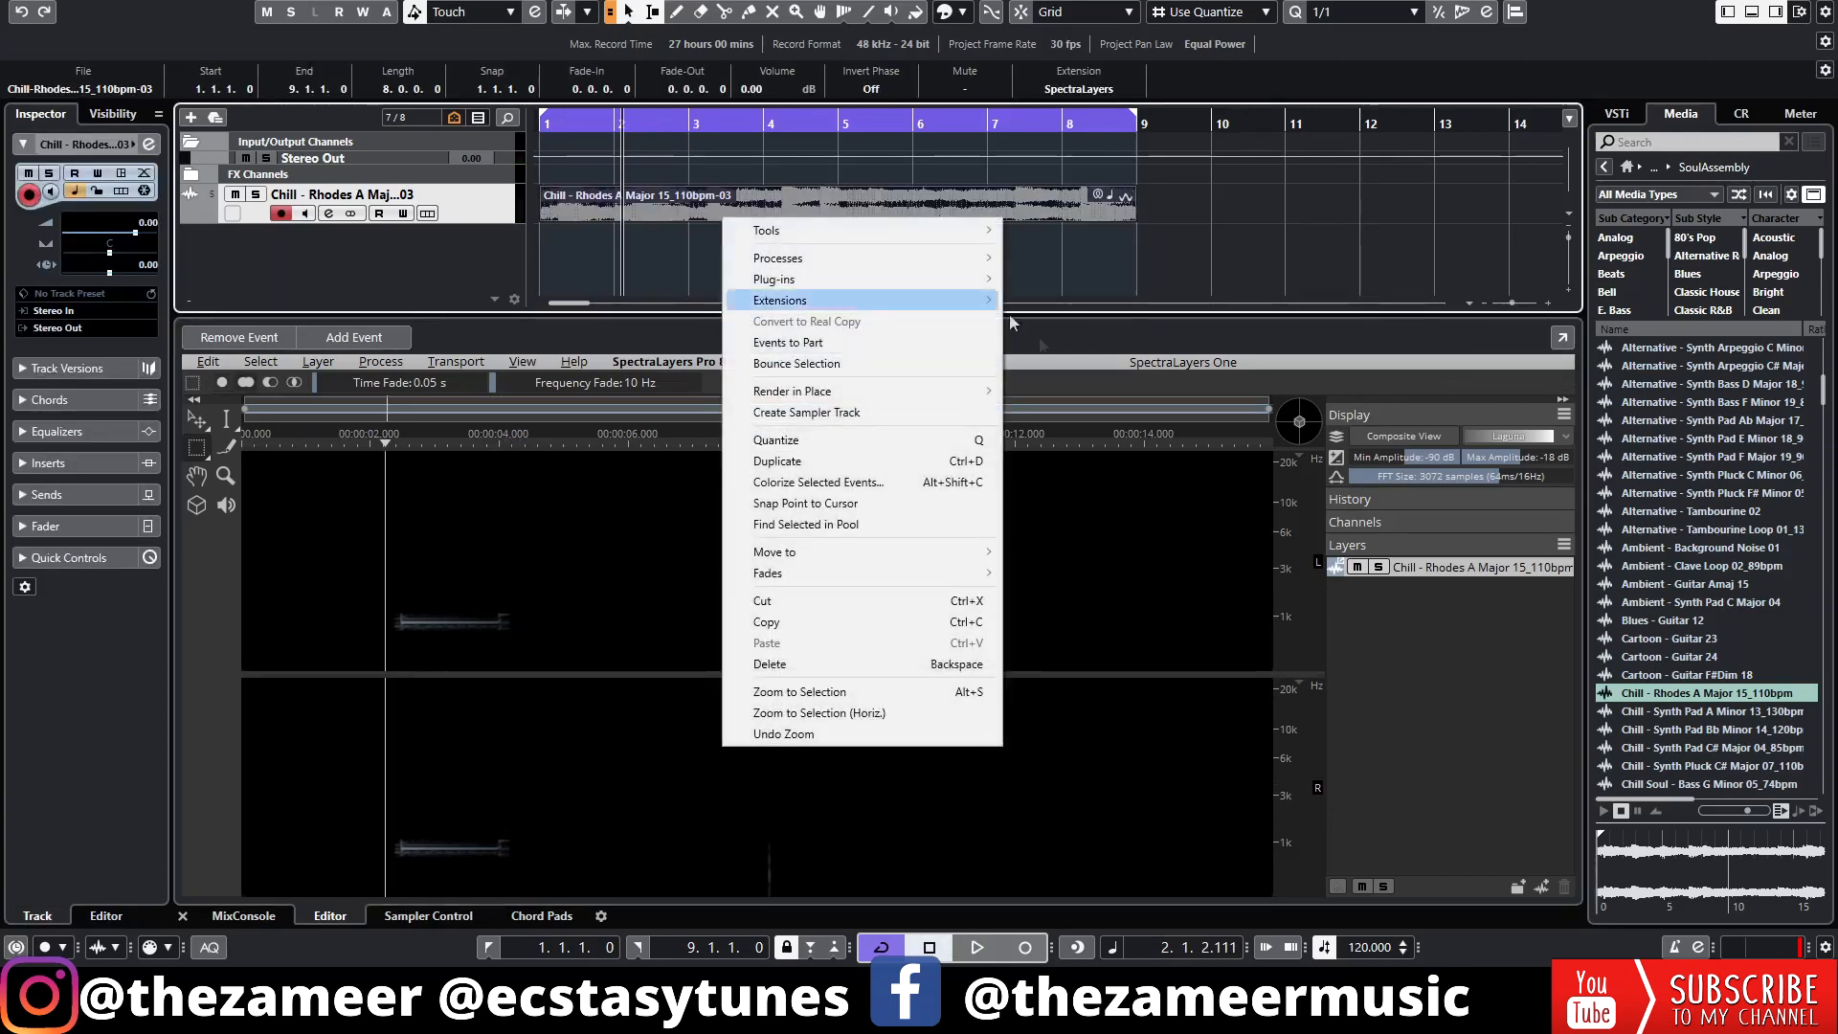
click(842, 361)
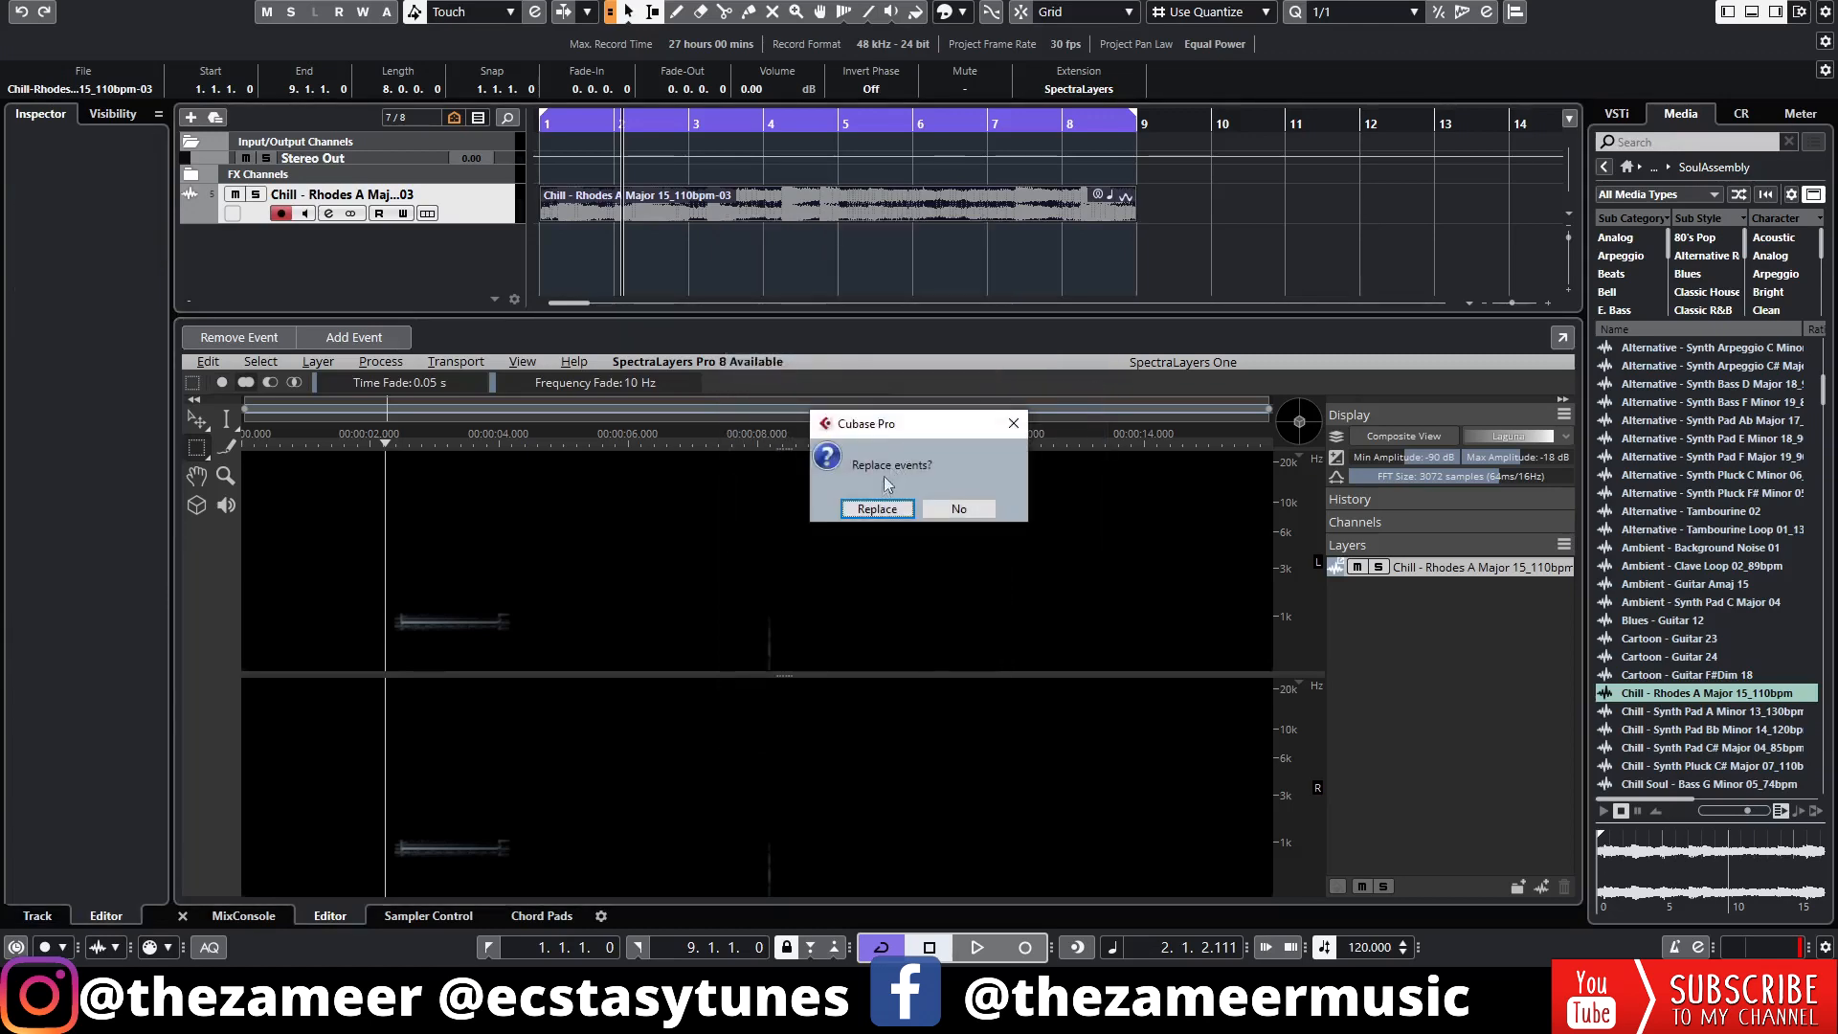
click(889, 501)
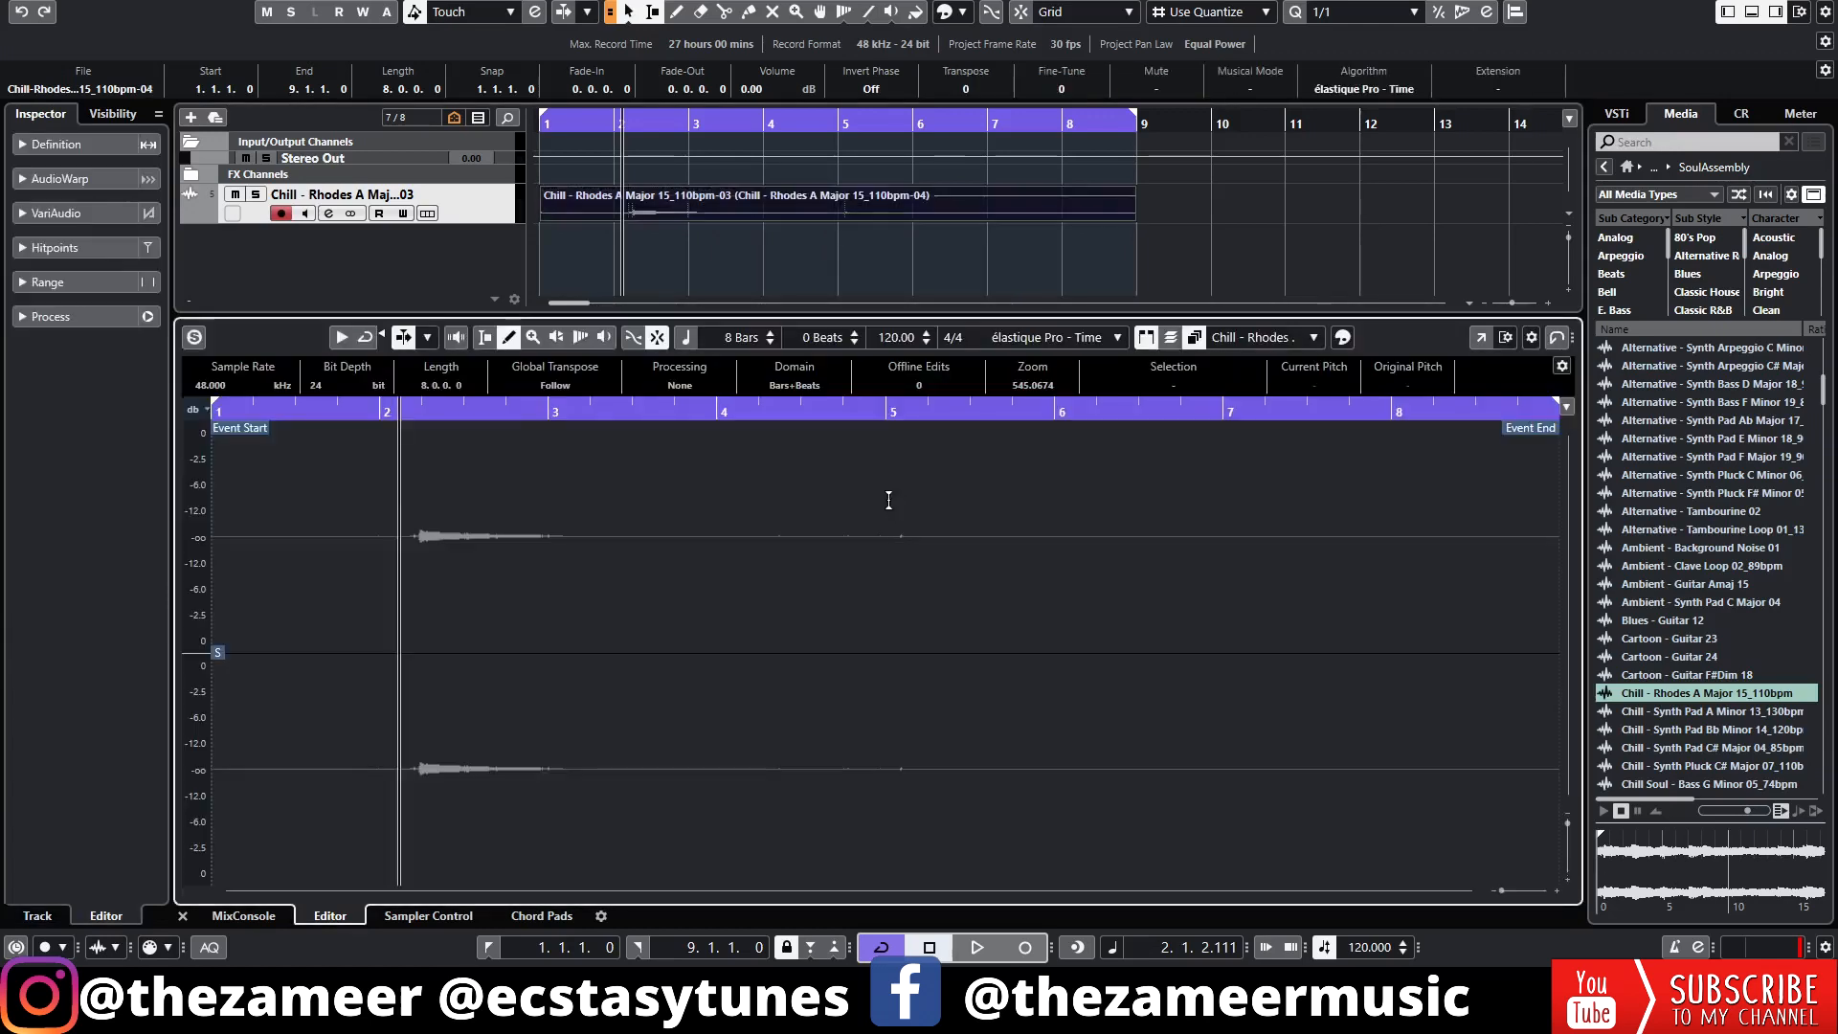
- Select the bounced event and increase the Rhodes track's height to enlarge its waveform
click(684, 258)
click(643, 219)
drag(494, 223, 509, 296)
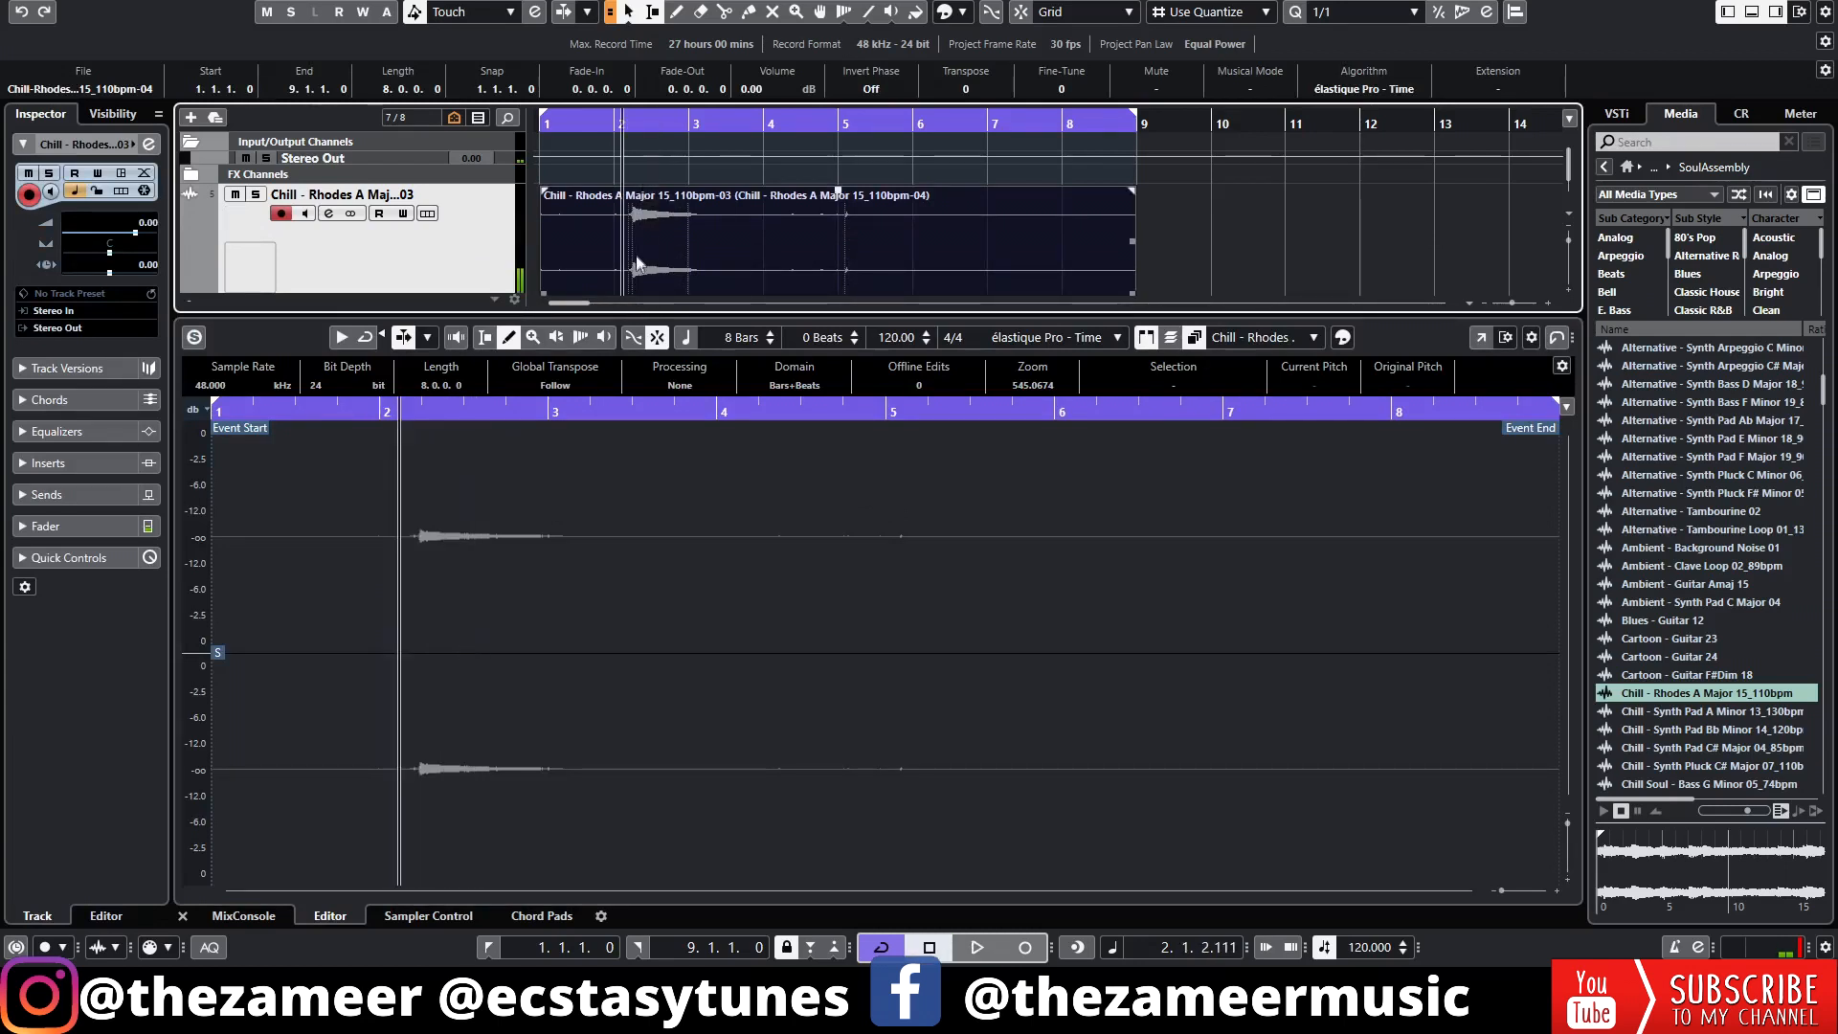
- Remove the silent audio after the isolated note, from position 3.1.4.50 to the end of the event
scroll(635, 255, up, 3)
scroll(636, 255, up, 2)
drag(865, 216, 1401, 215)
key(Delete)
scroll(819, 283, down, 5)
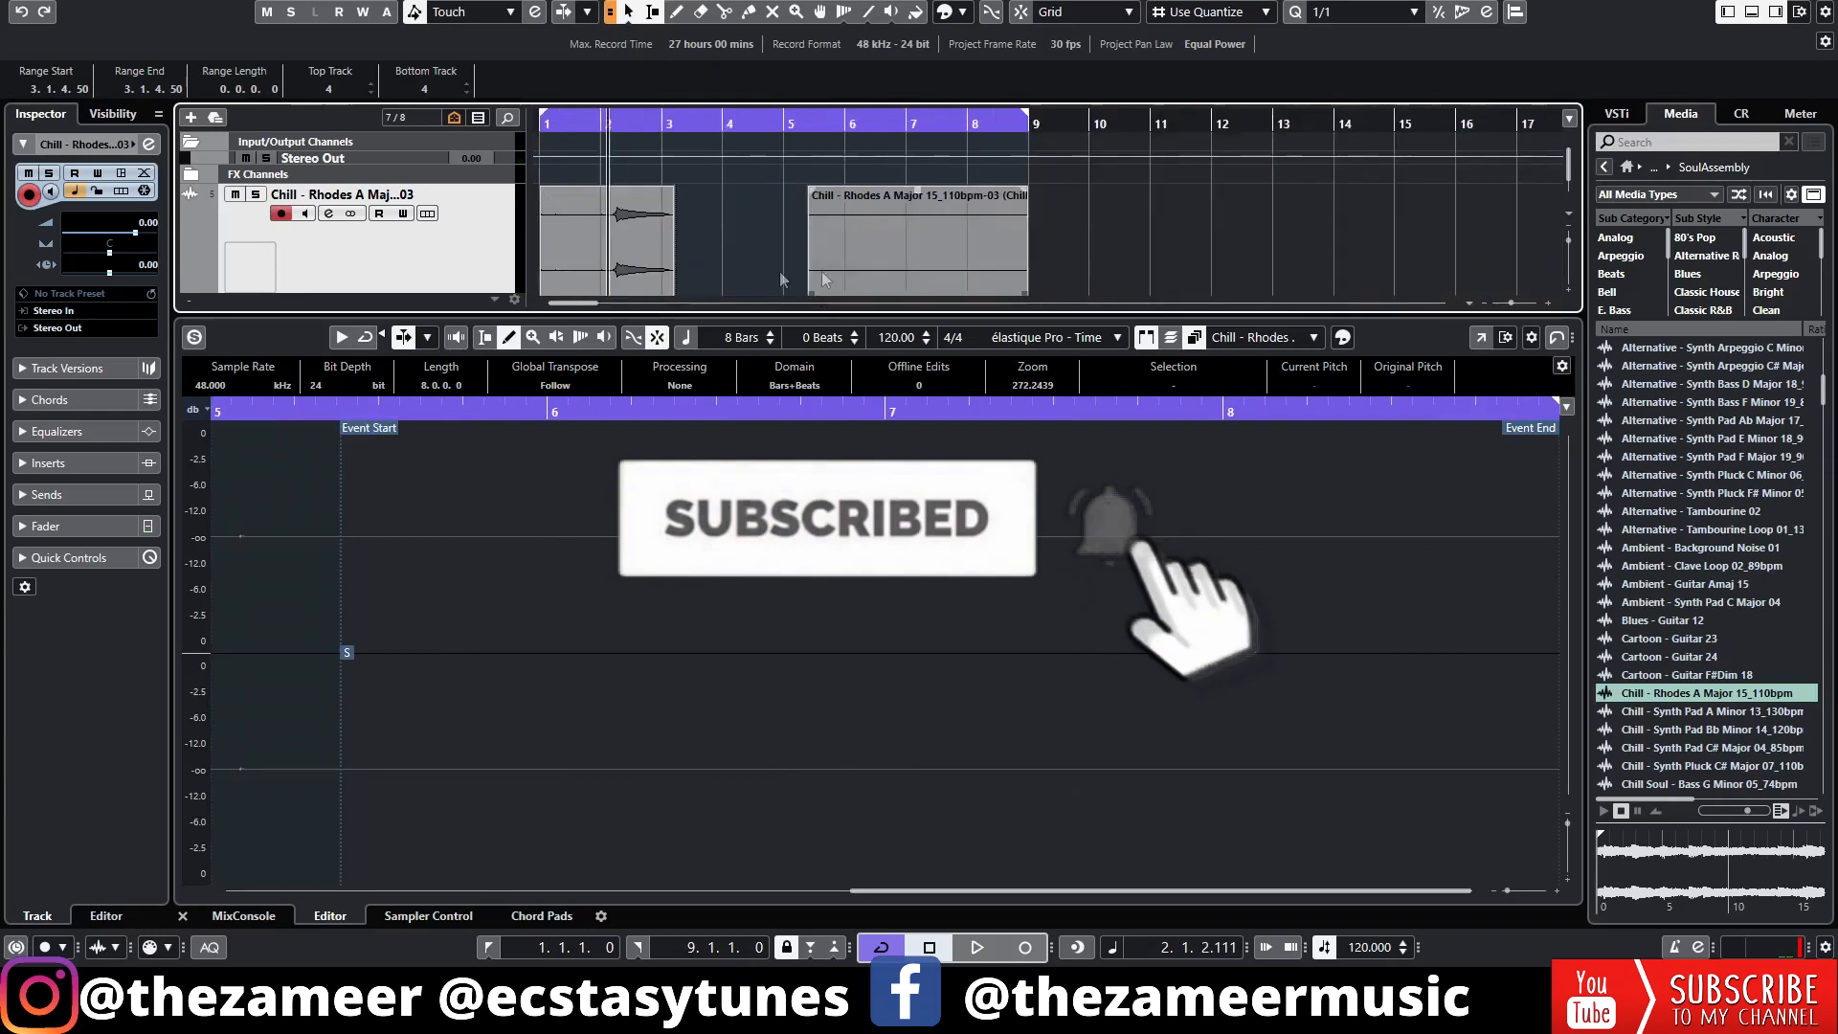
click(938, 249)
key(Delete)
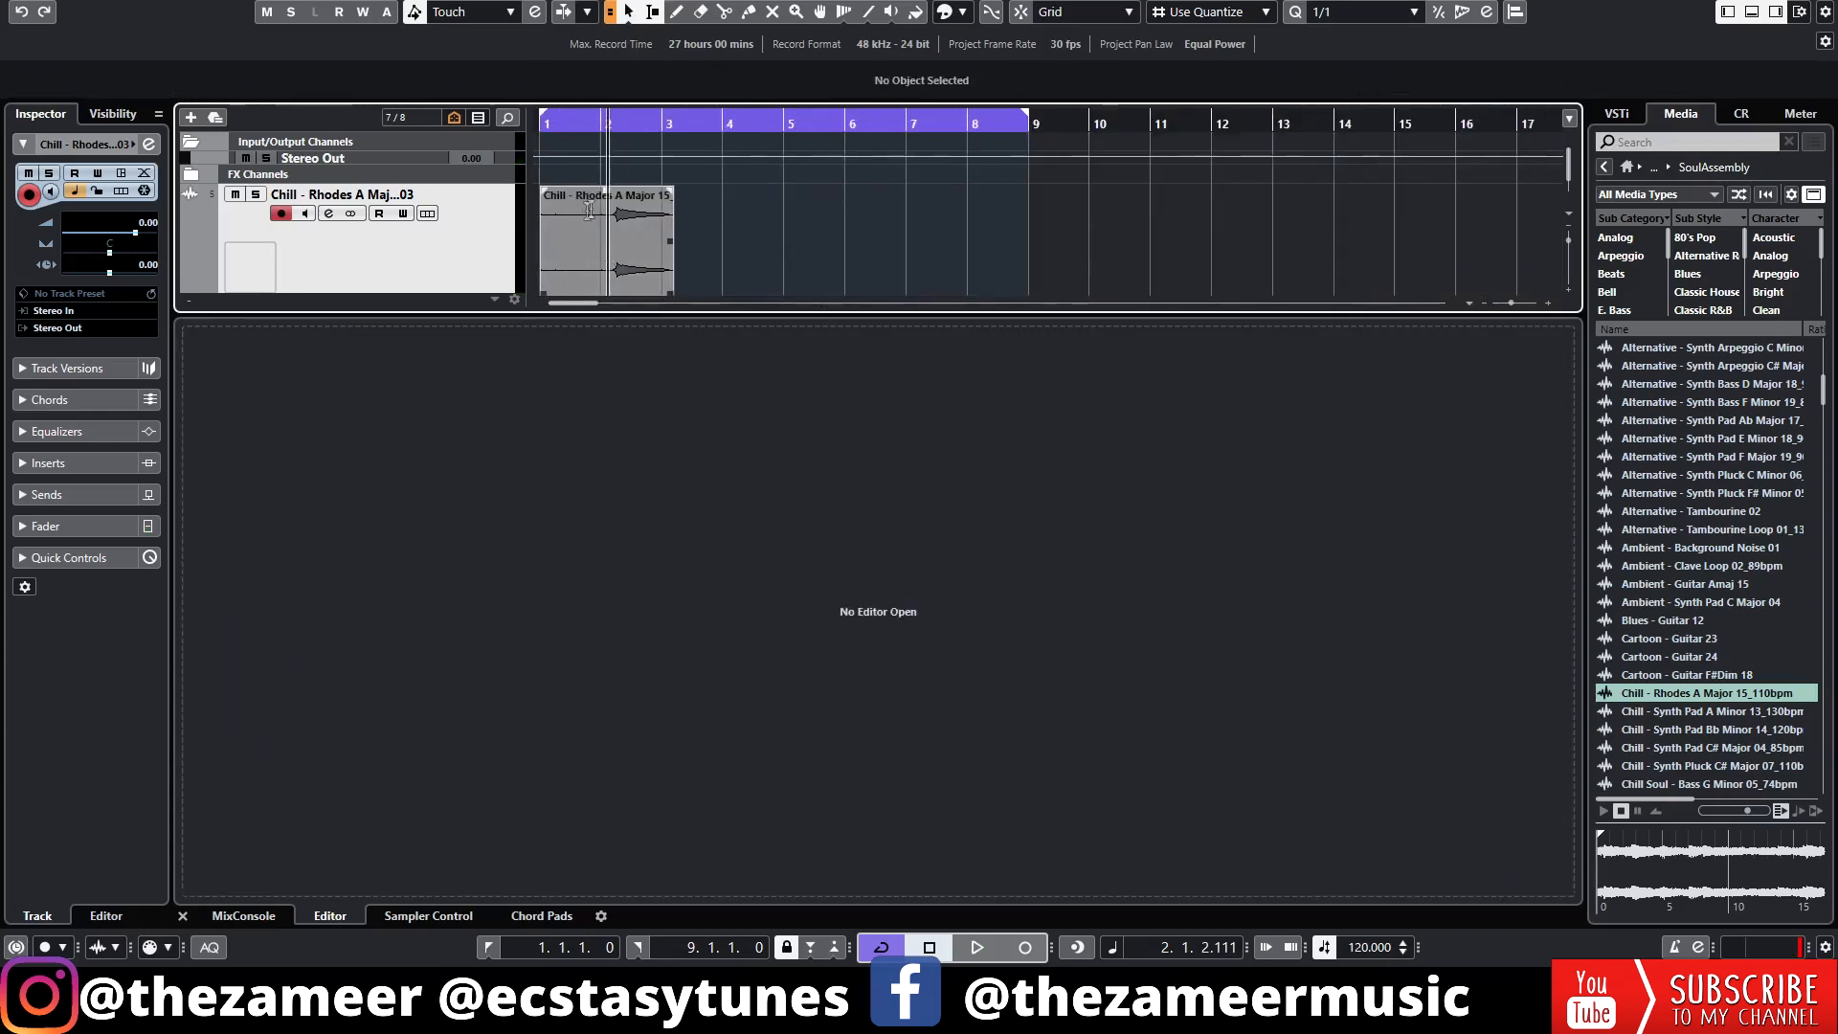
- Delete the silence from 1.1.1.0 to 2.1.4.66 before the note, audition the result, and select the trimmed event
drag(609, 209, 538, 213)
scroll(620, 240, up, 4)
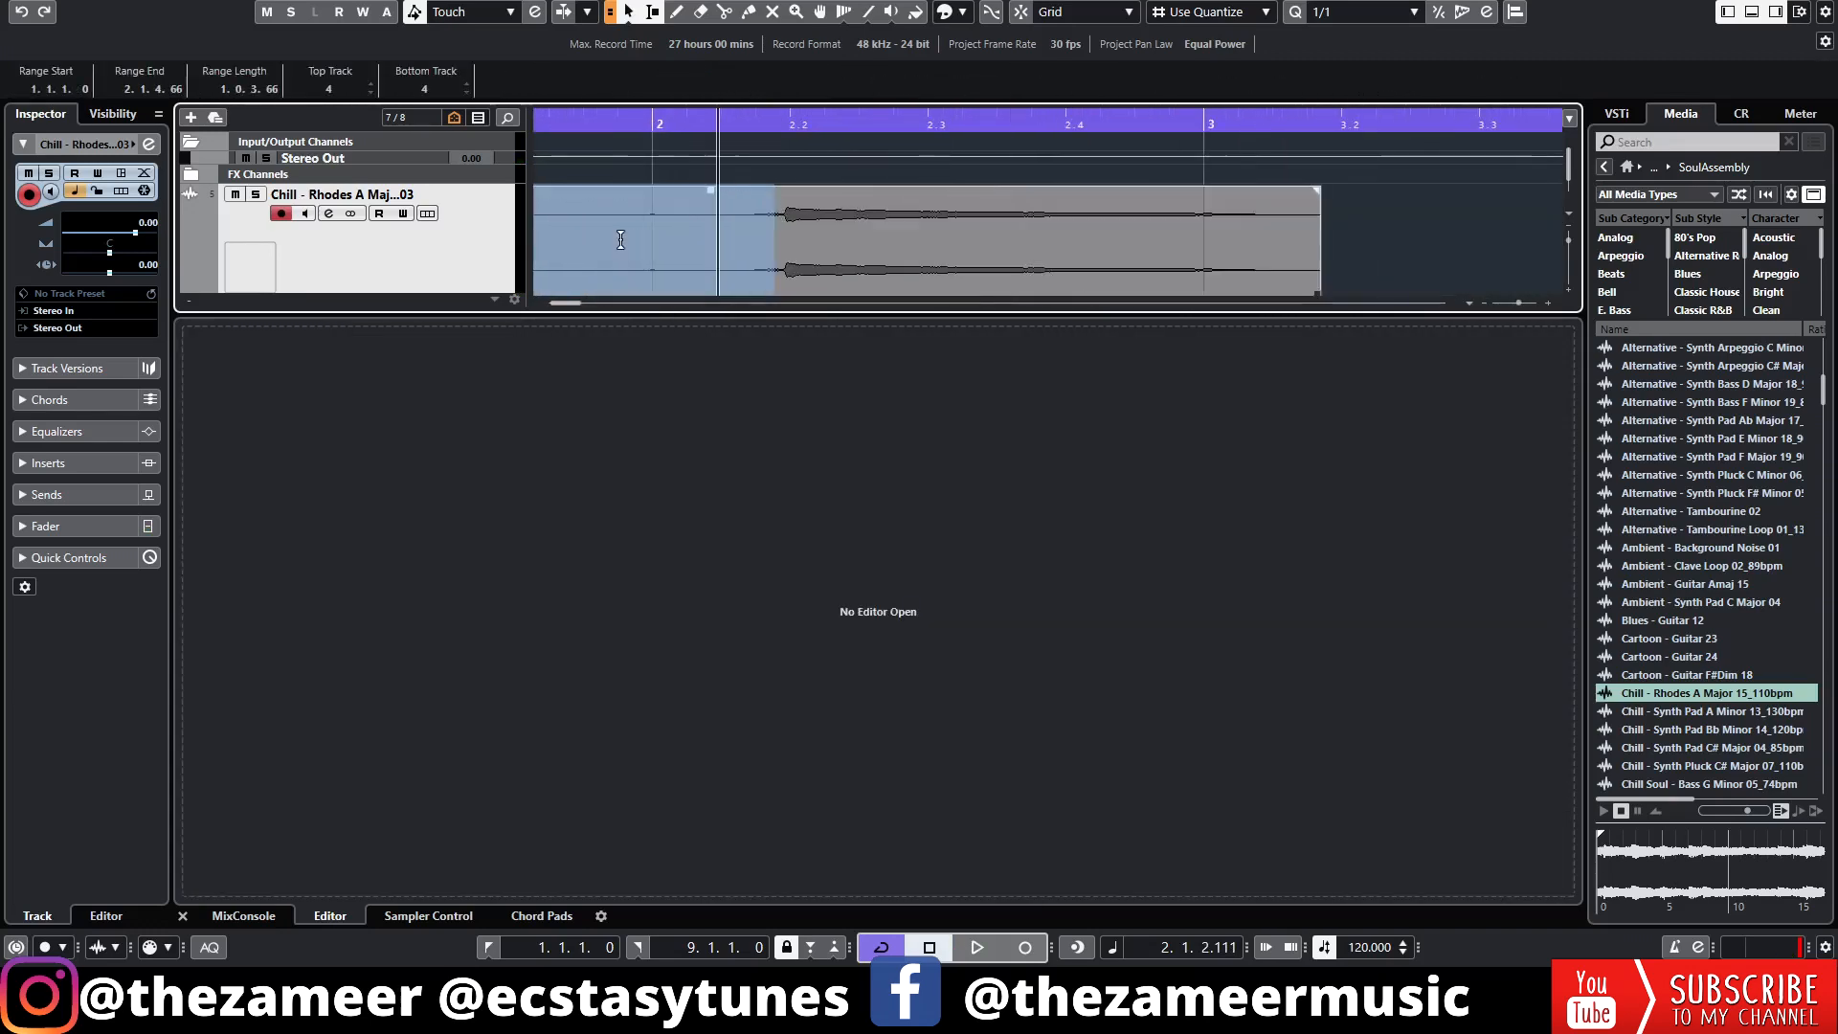
key(Delete)
key(space)
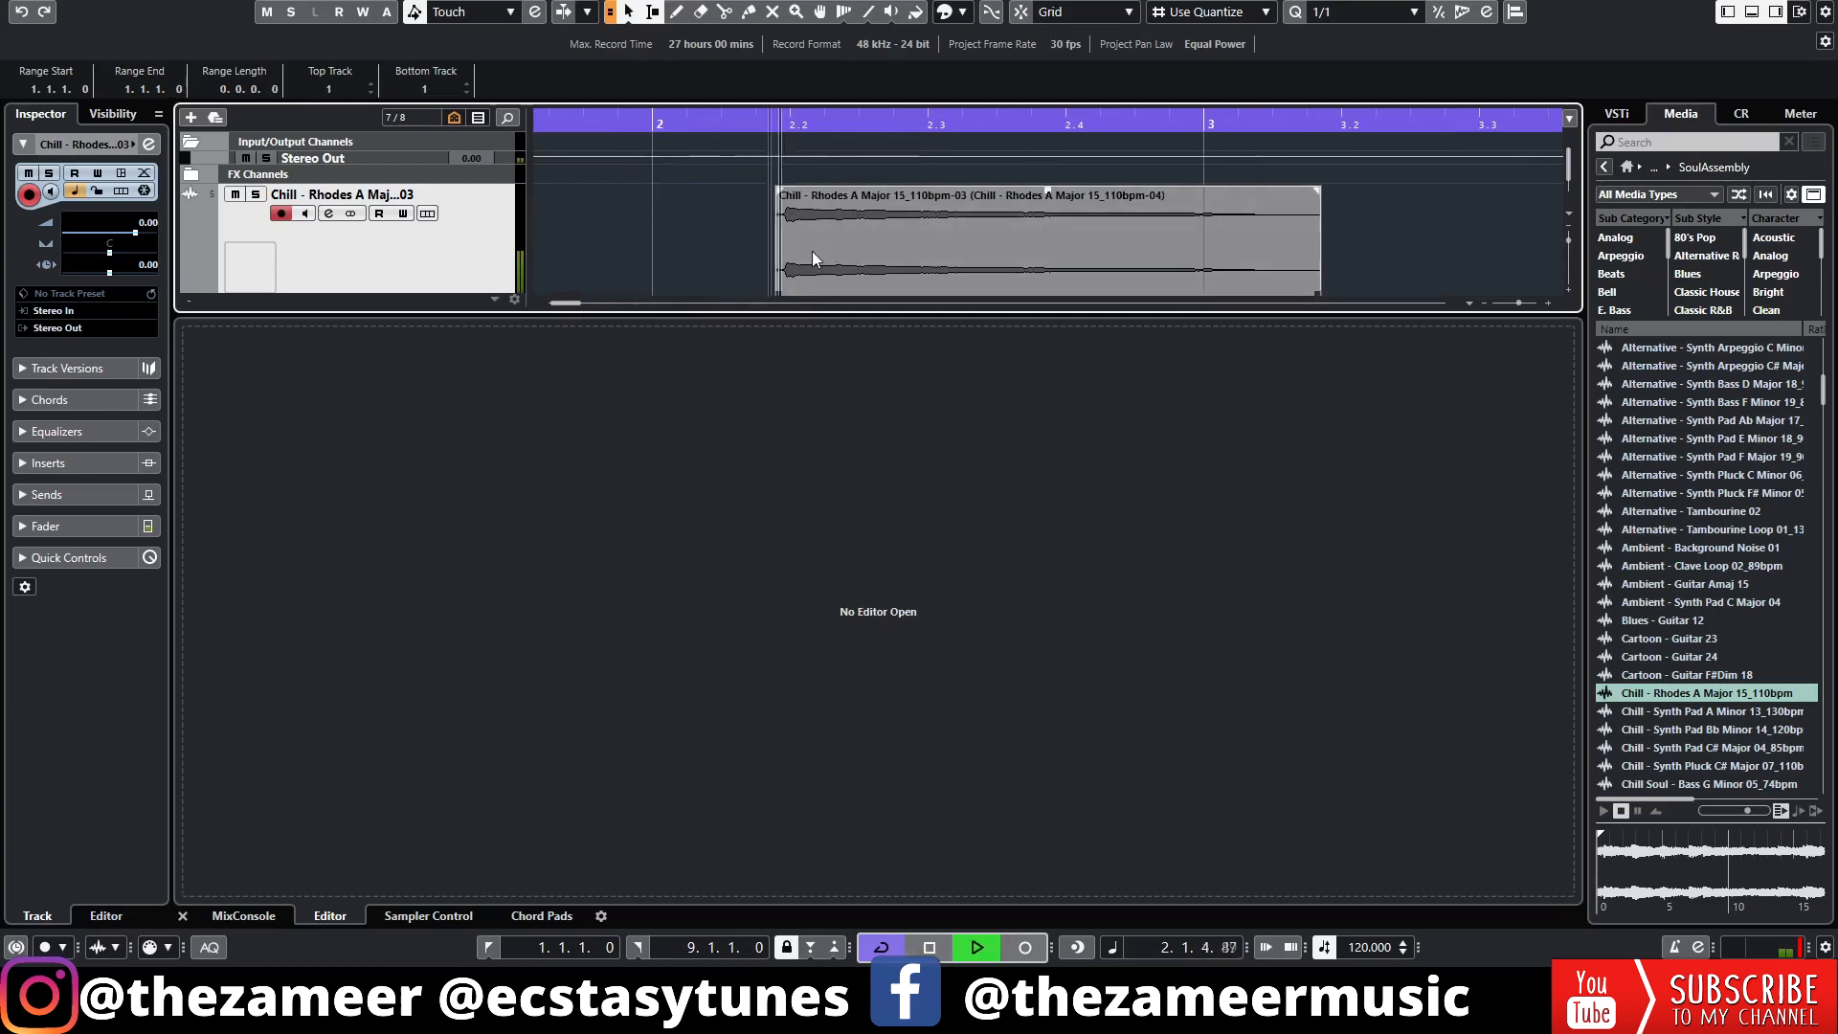
key(space)
click(898, 266)
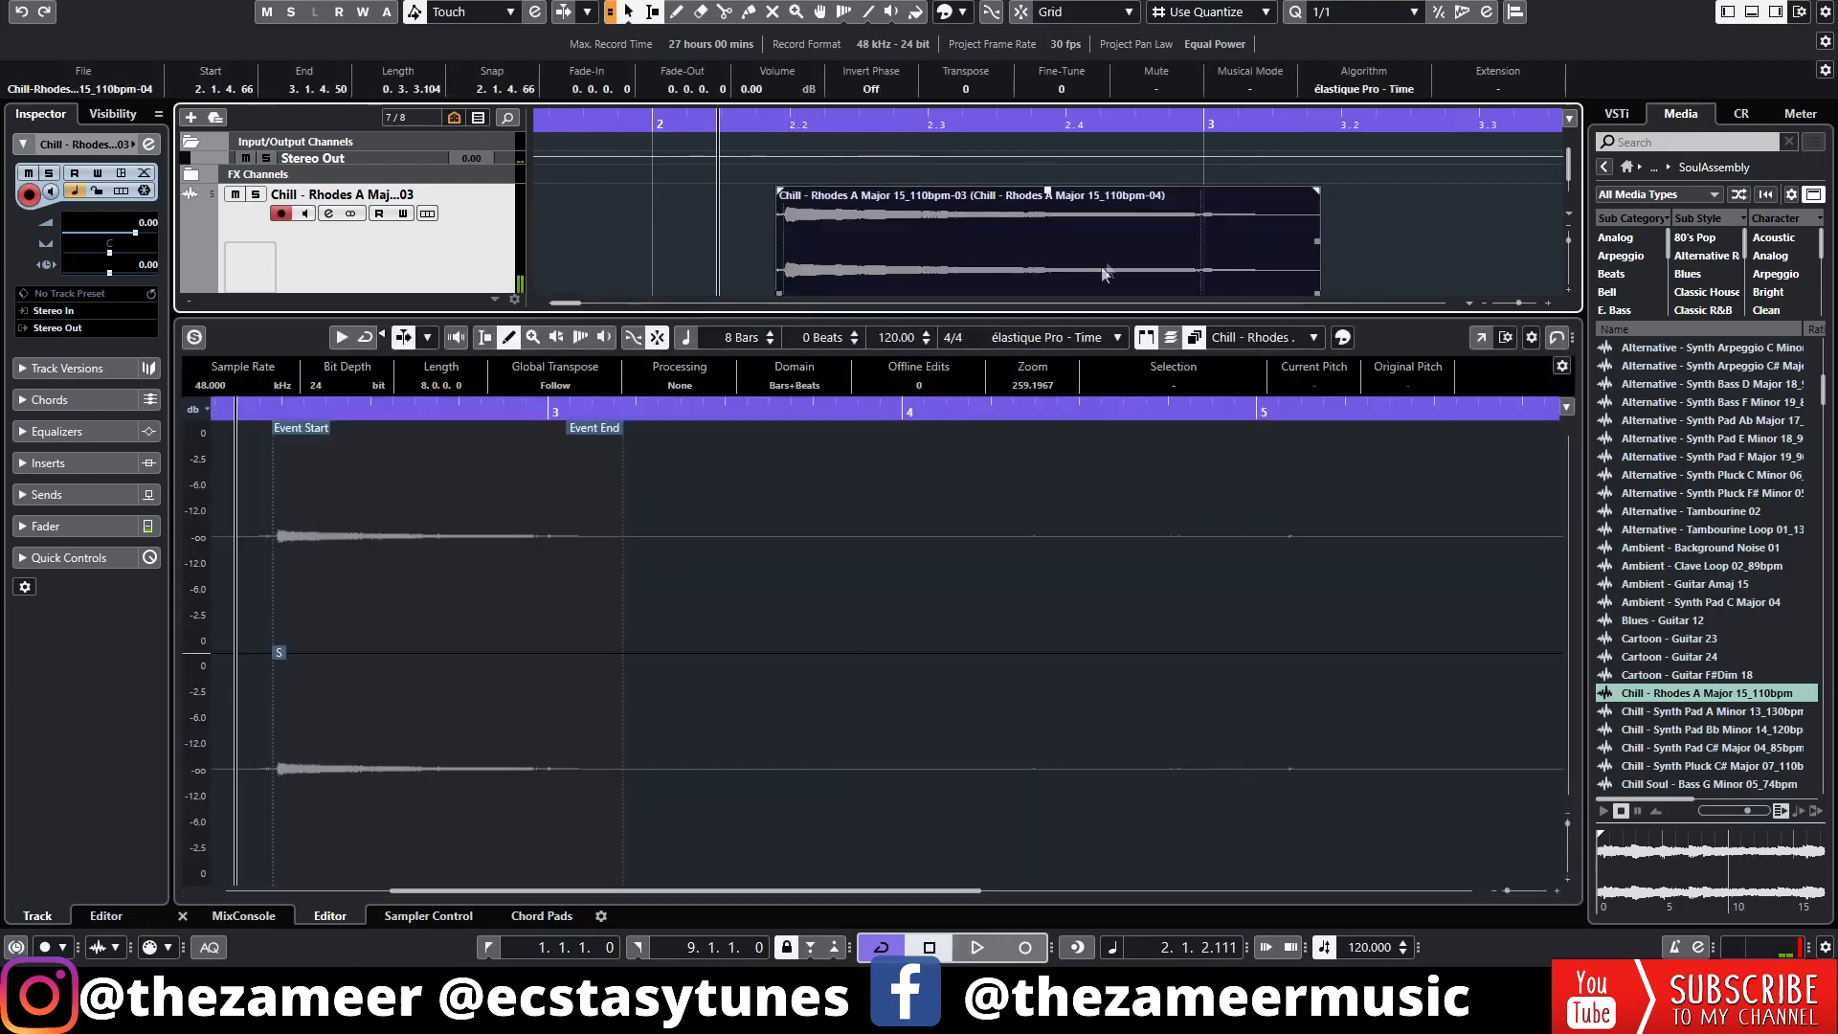
- Bounce the trimmed Rhodes event and replace the existing event with the result
right_click(1039, 258)
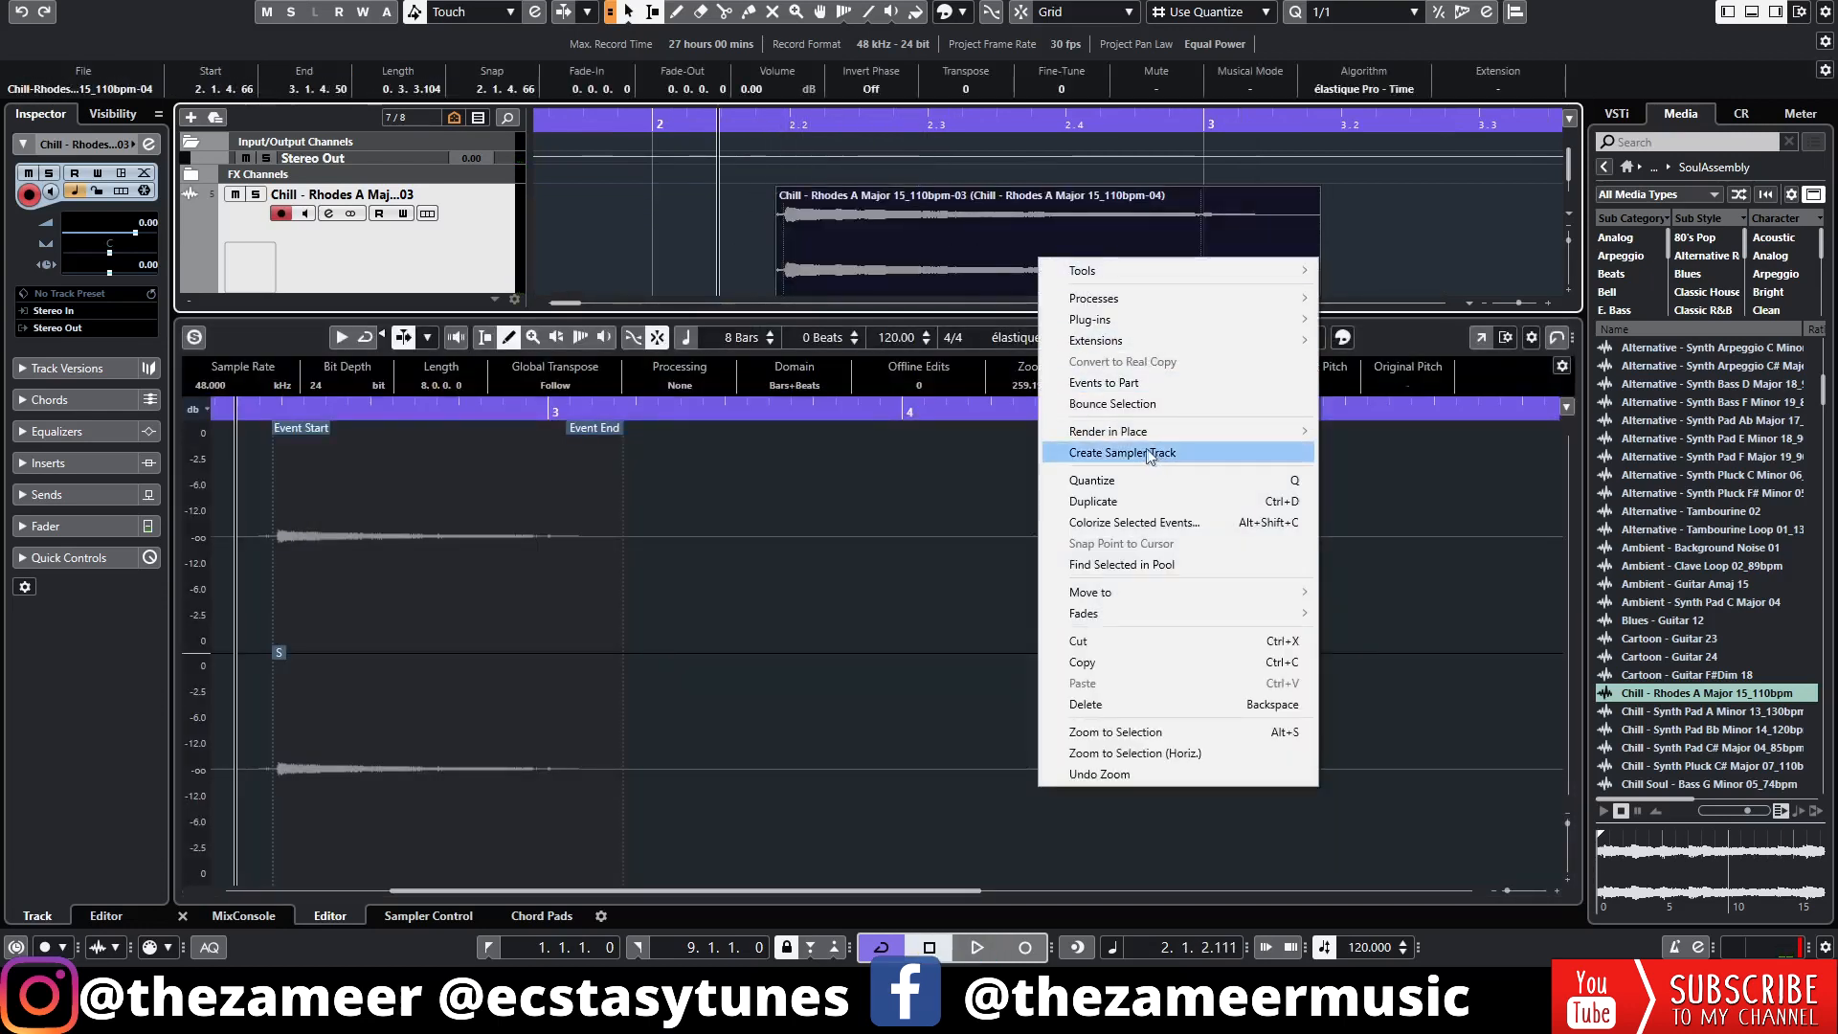
click(1145, 419)
click(879, 510)
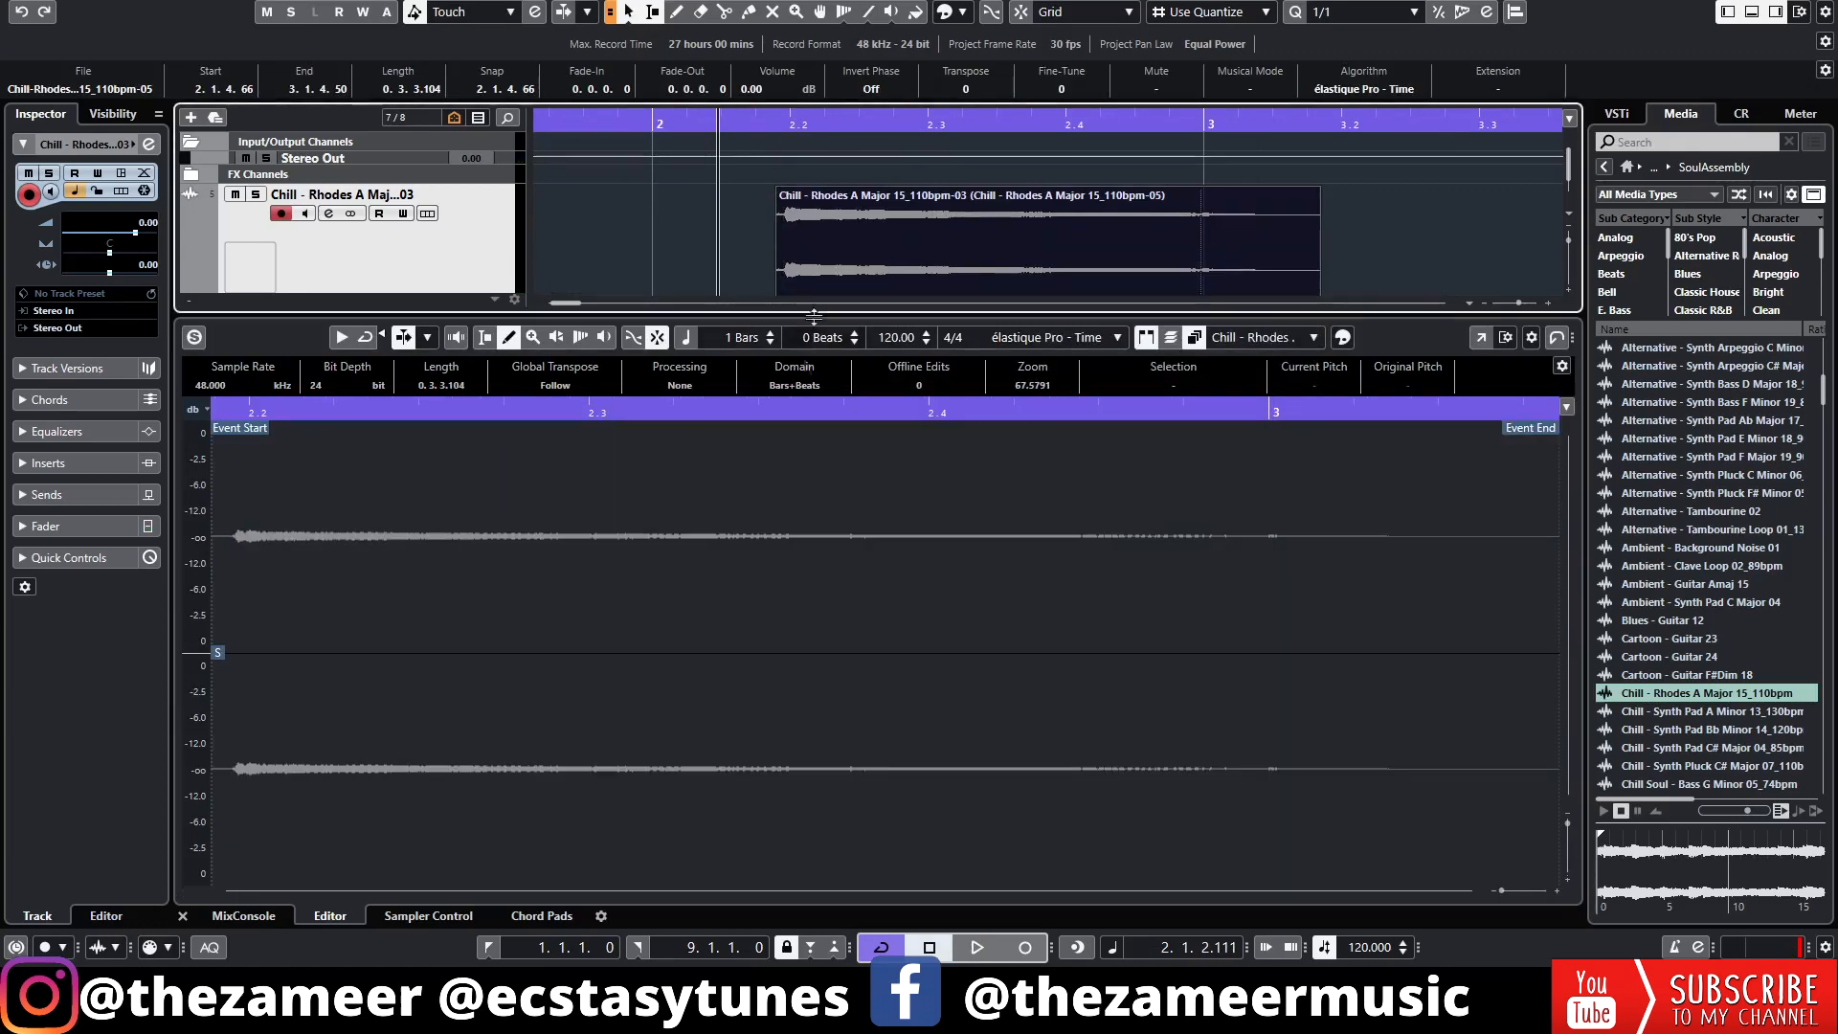
- Load the bounced Rhodes event into Sampler Control as a new sampler track and normalize the sample
click(429, 916)
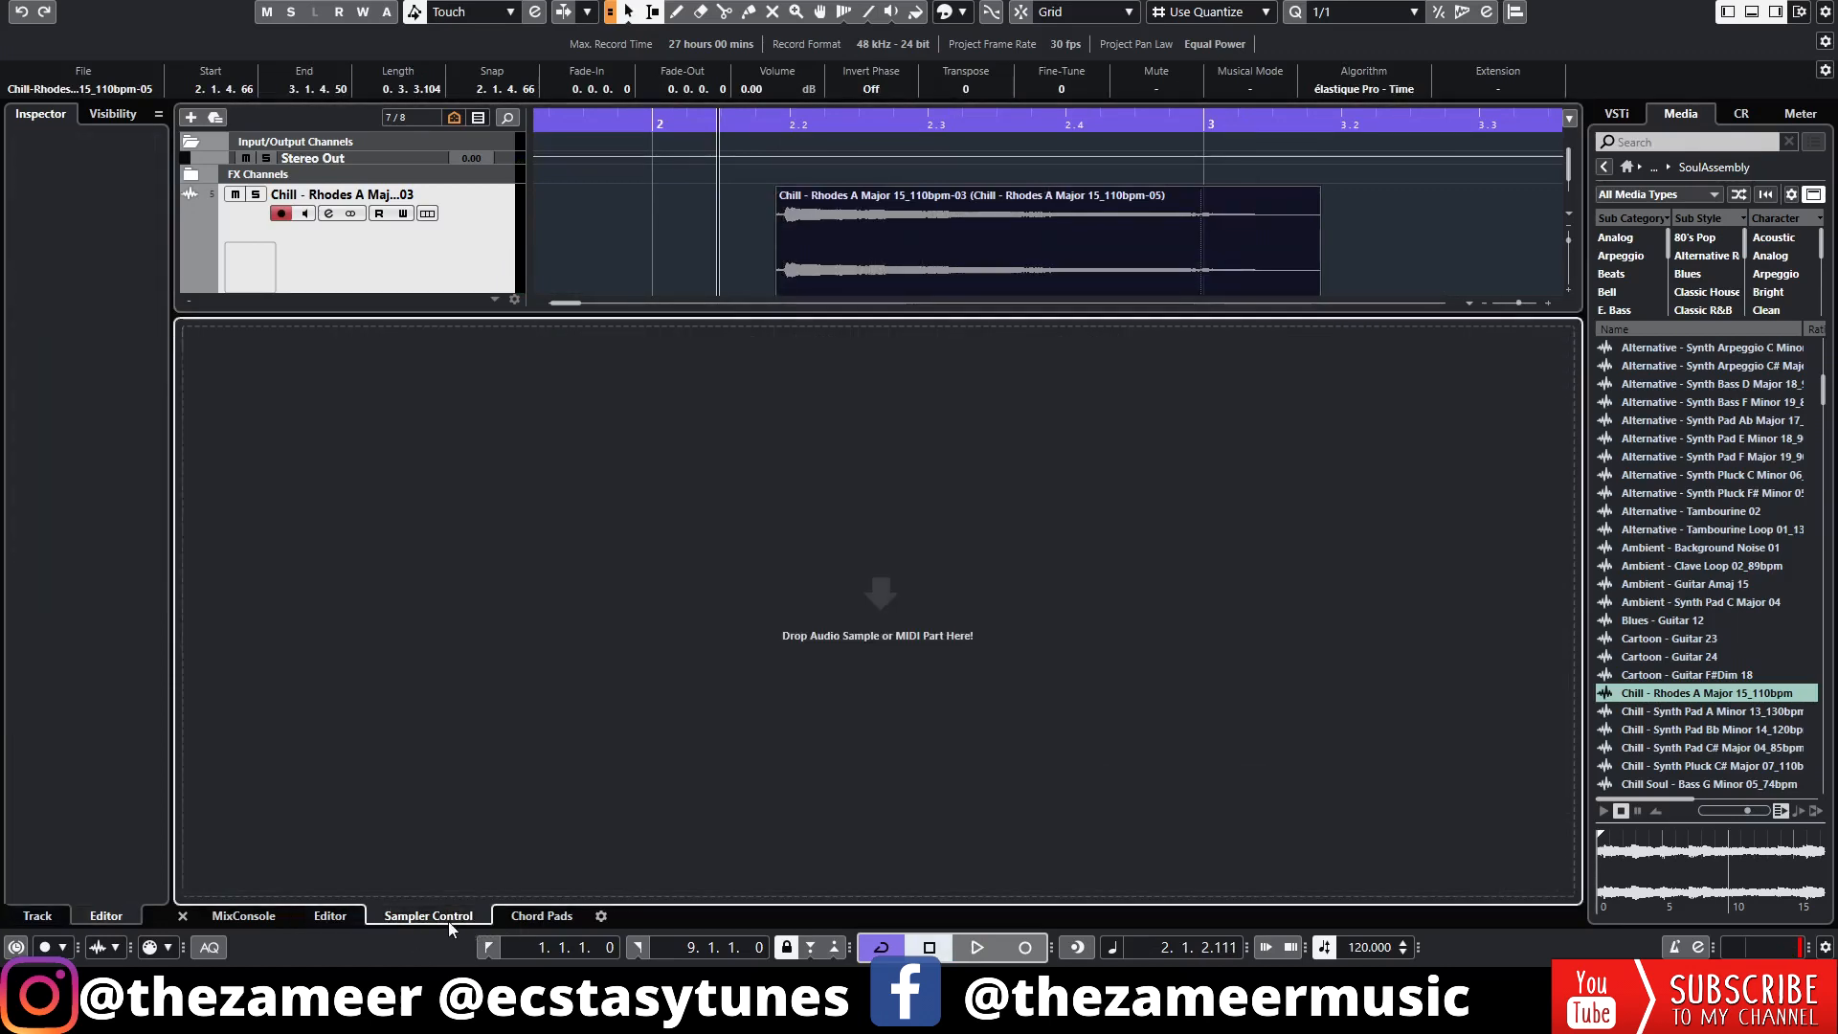
drag(902, 262, 737, 460)
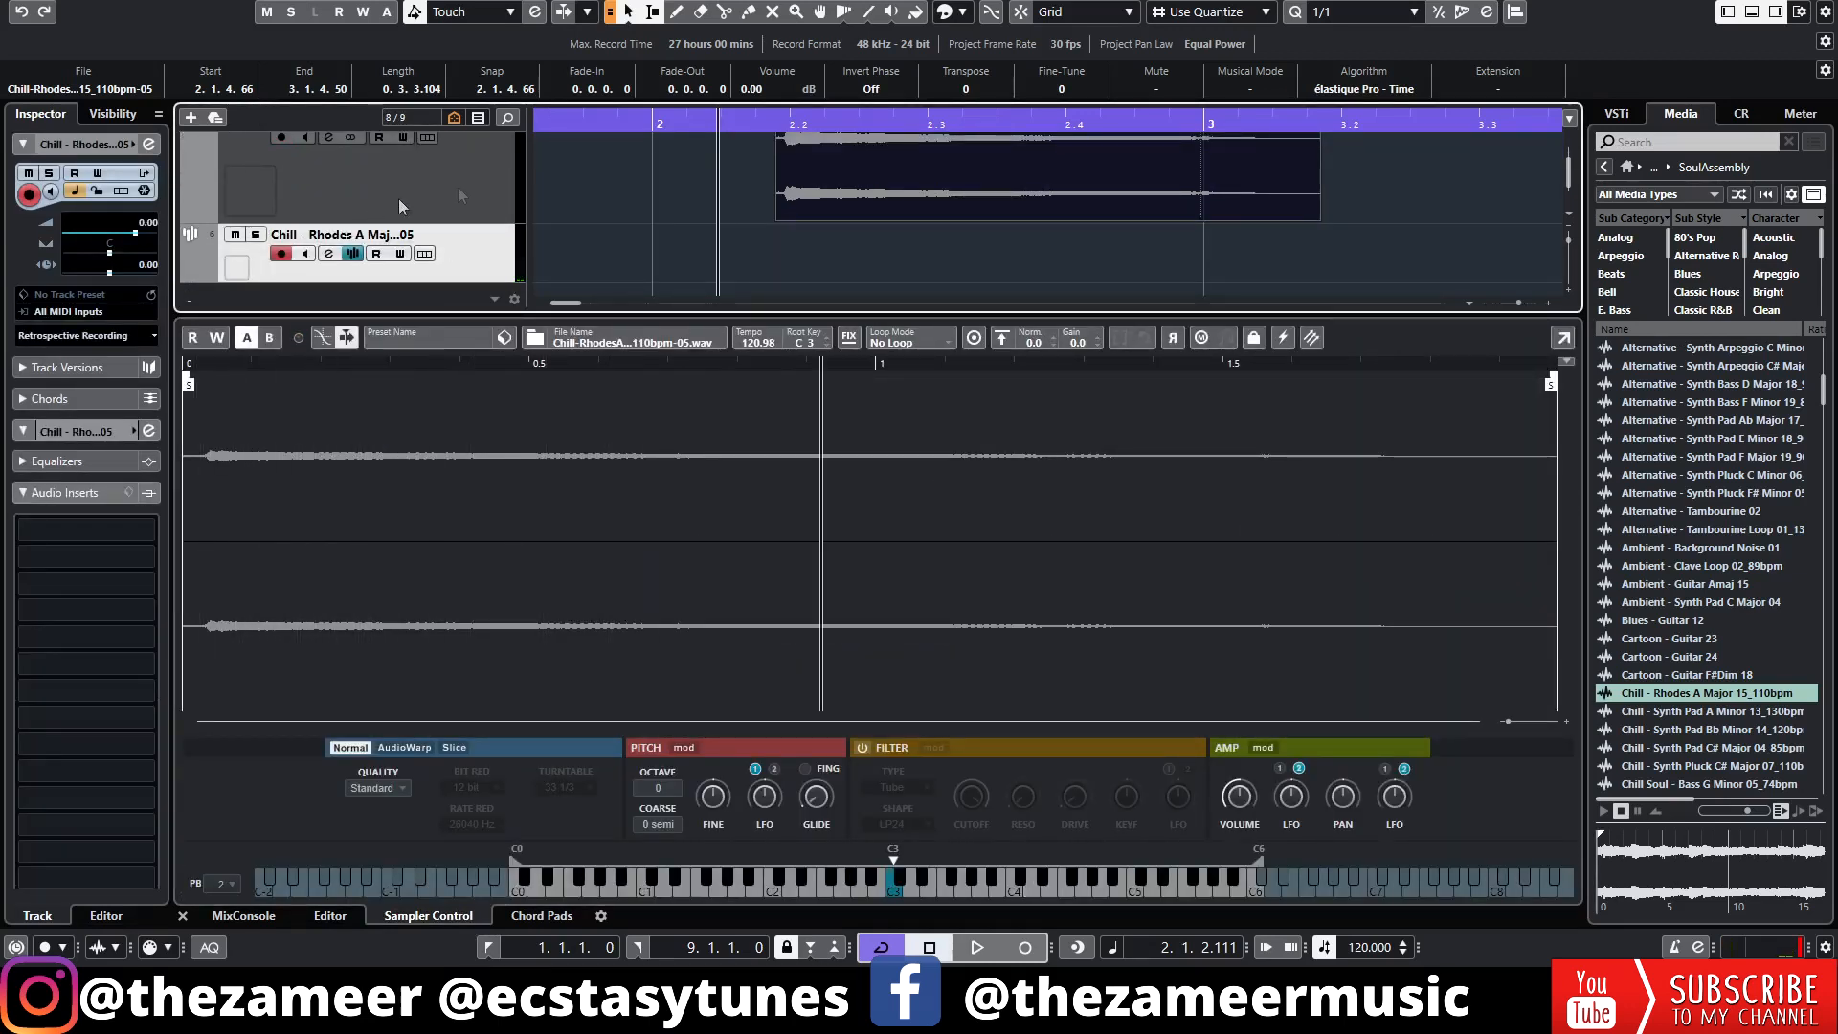
click(1002, 340)
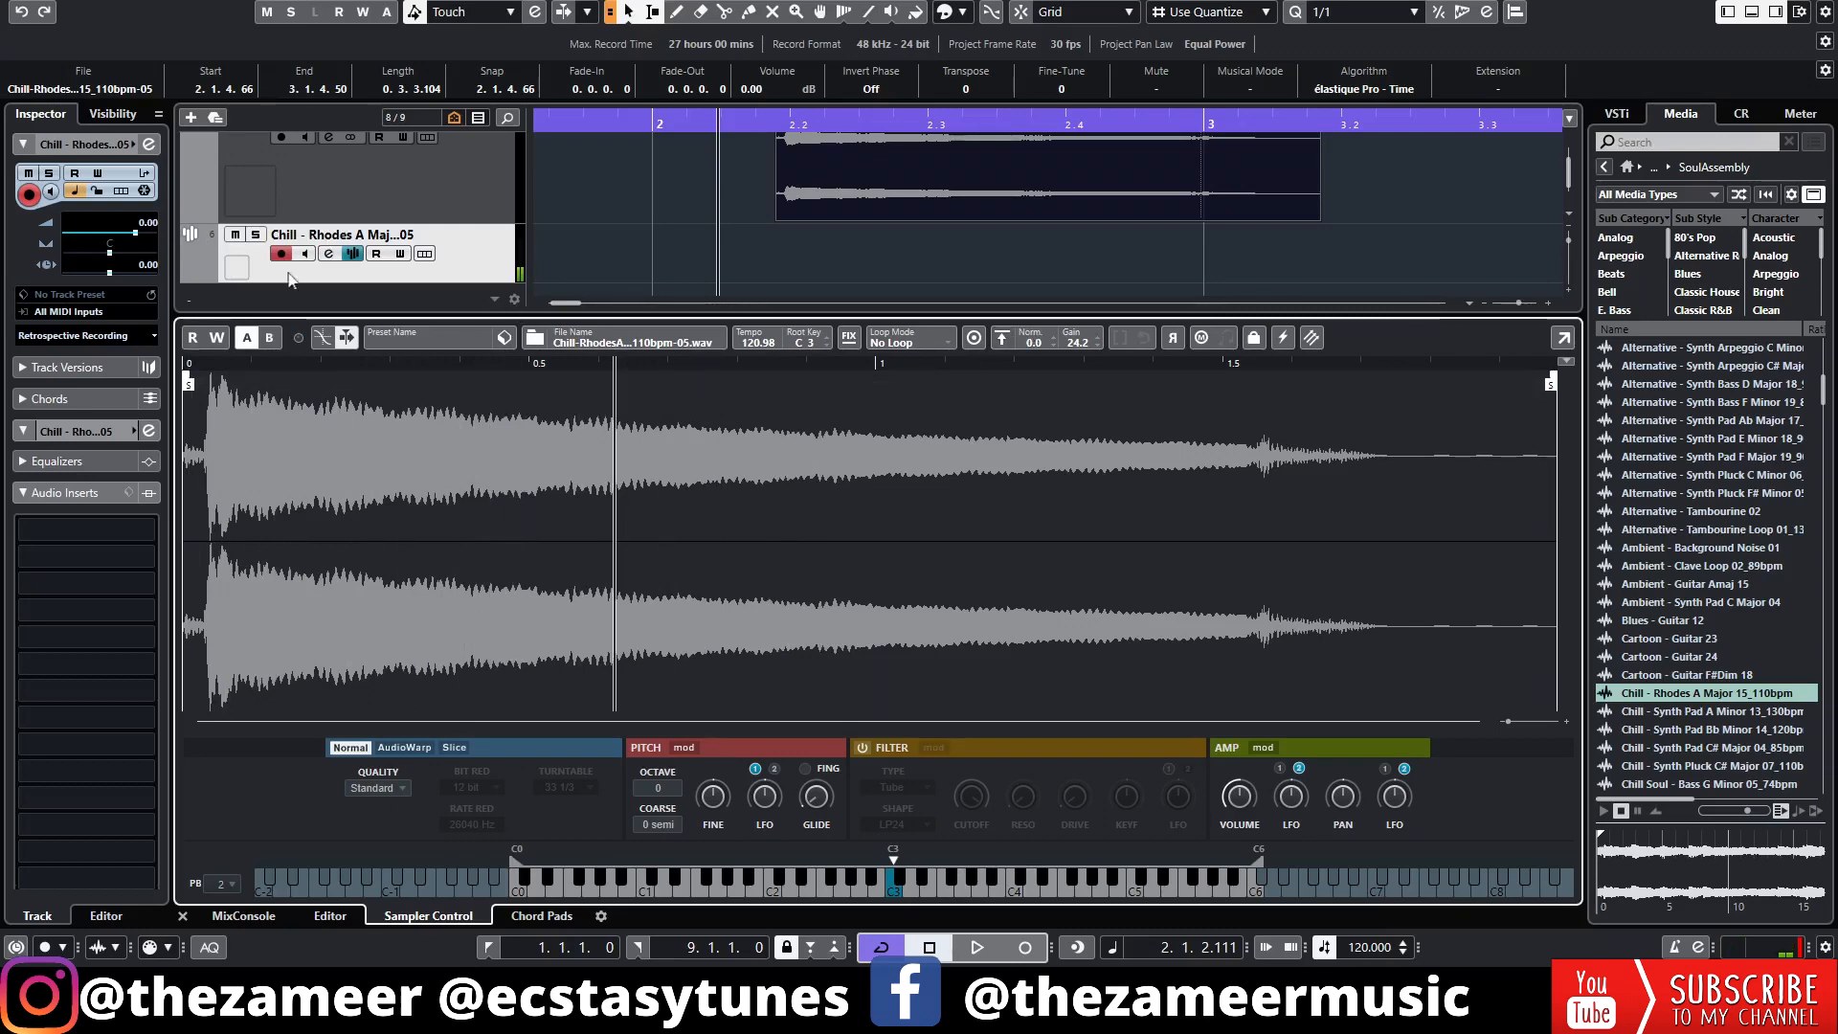
- Set the sample's root key to G#2, checking the played note's pitch on the channel equalizer's spectrum before and after
click(328, 254)
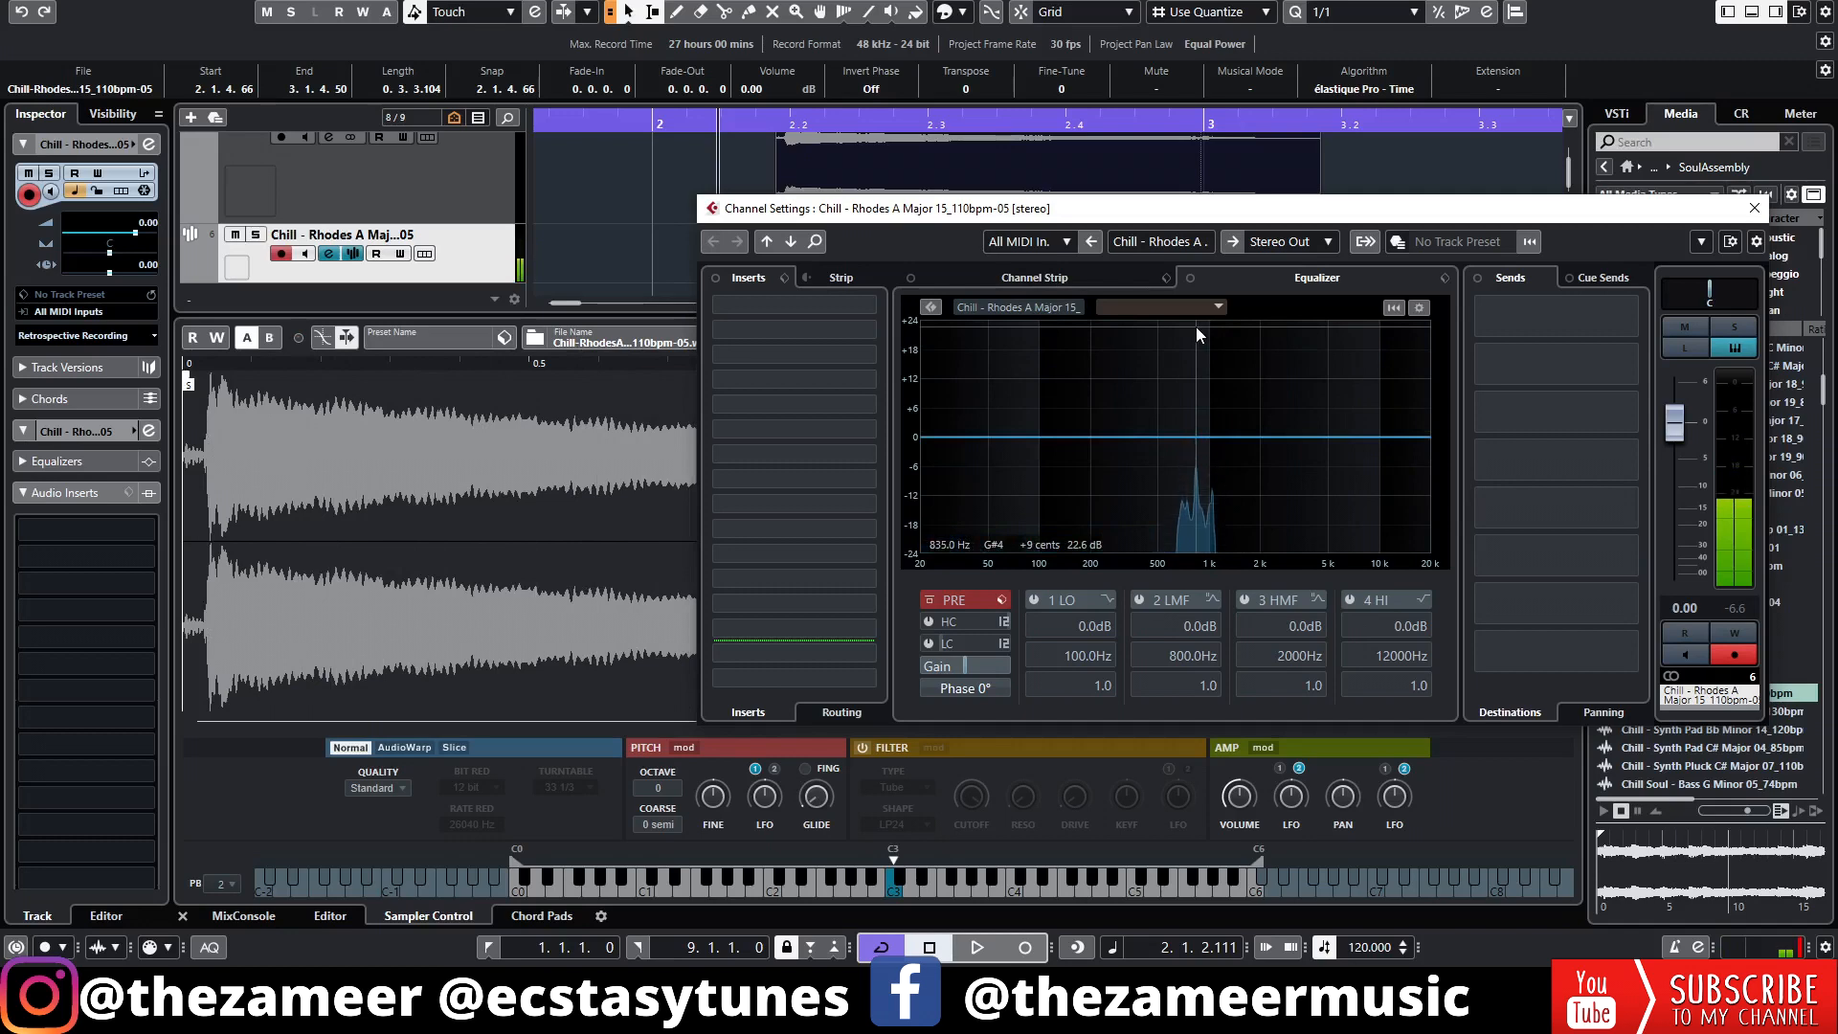
drag(892, 852, 851, 855)
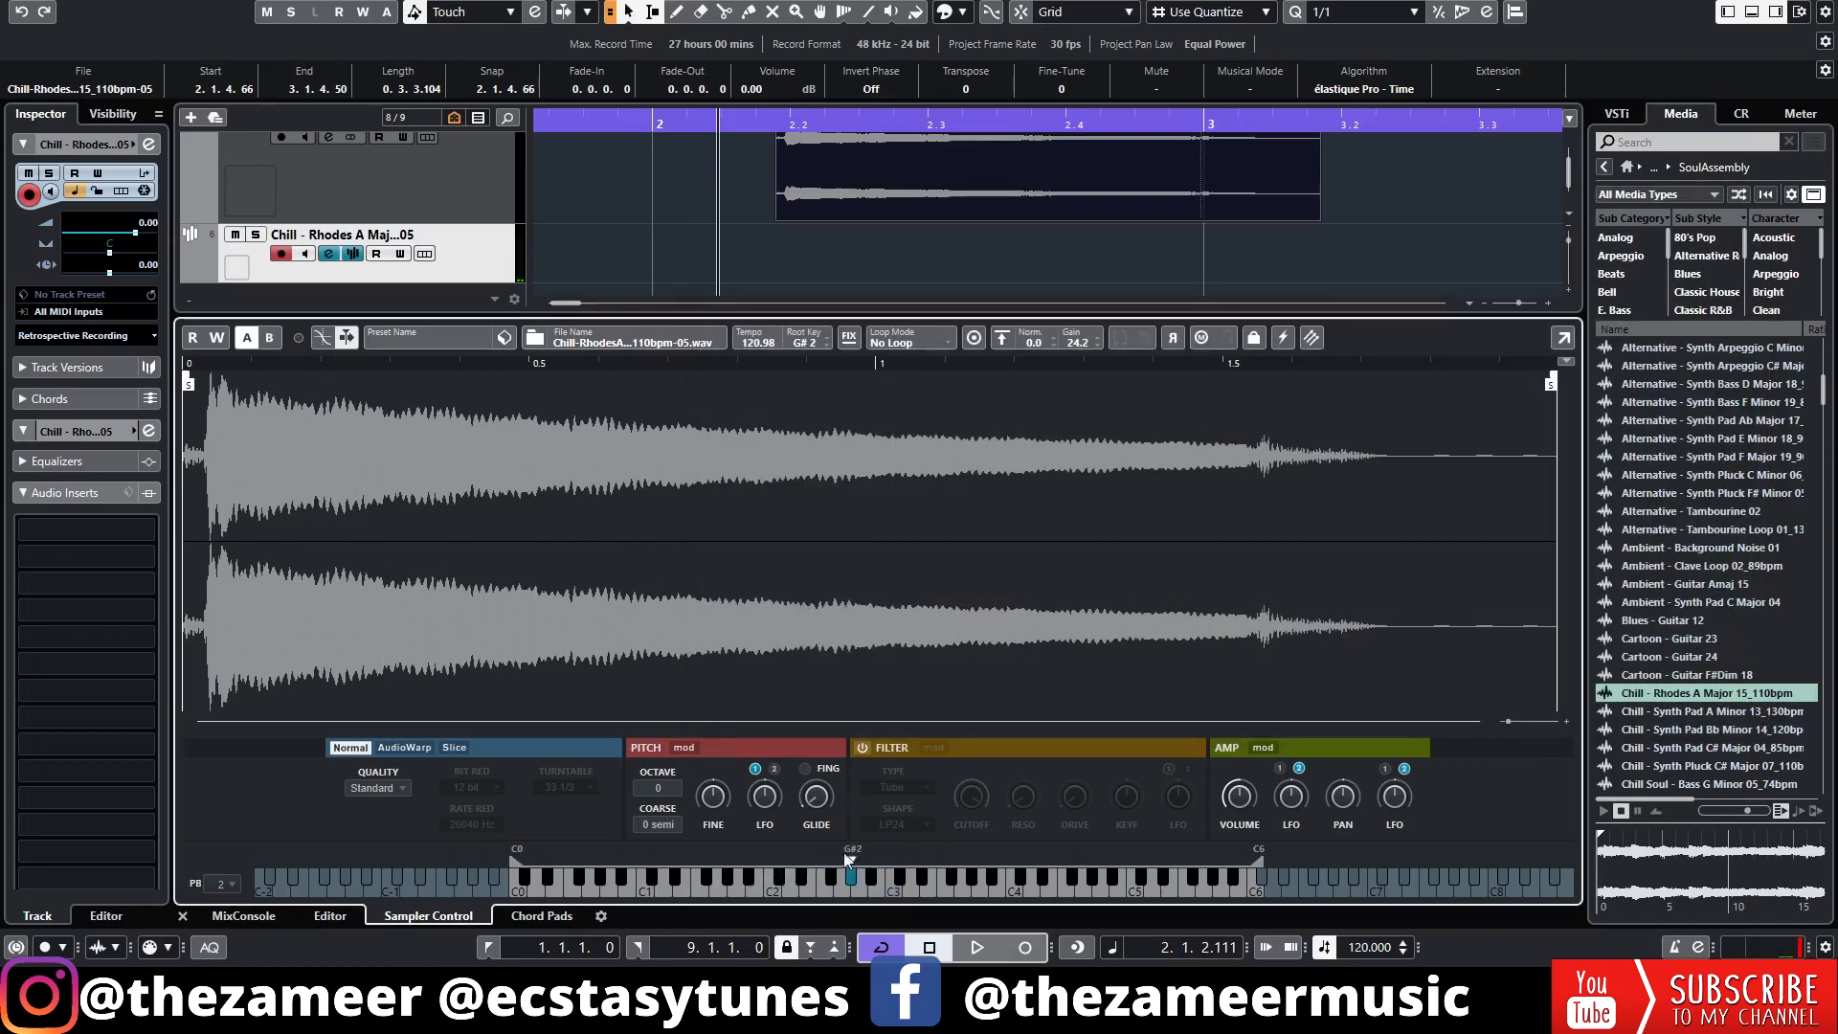
click(328, 254)
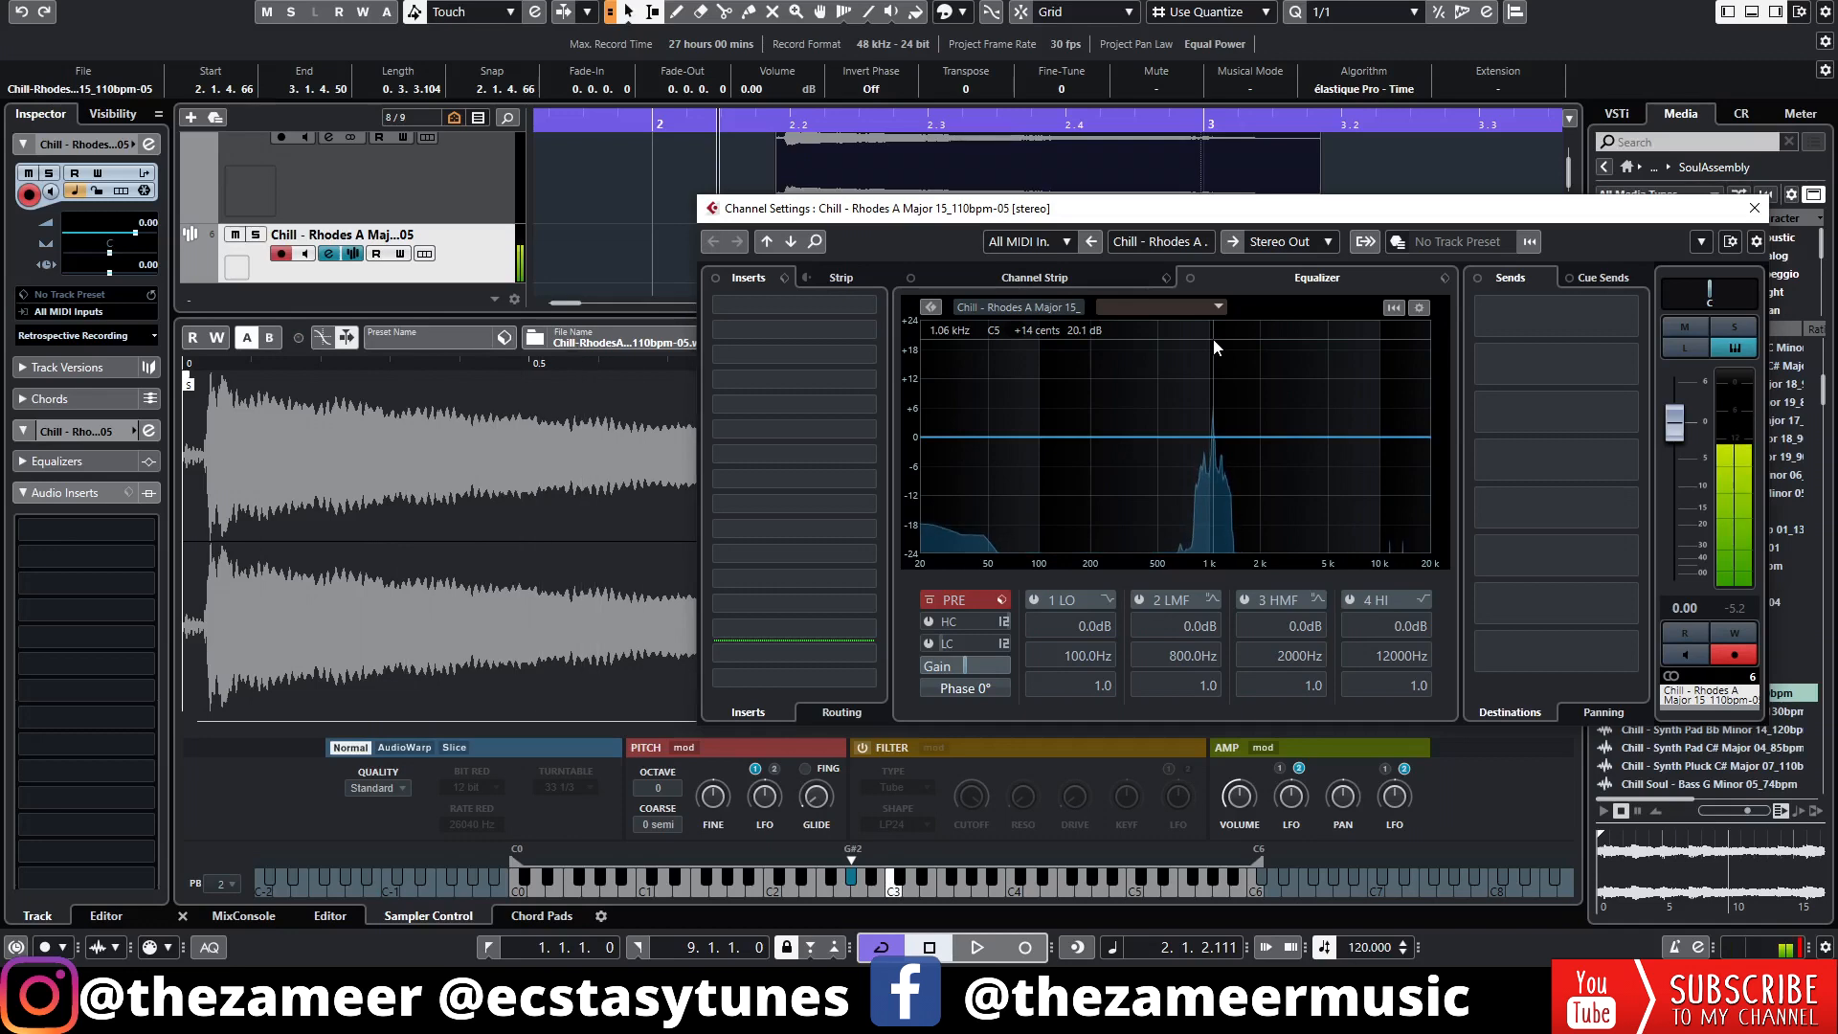
key(Escape)
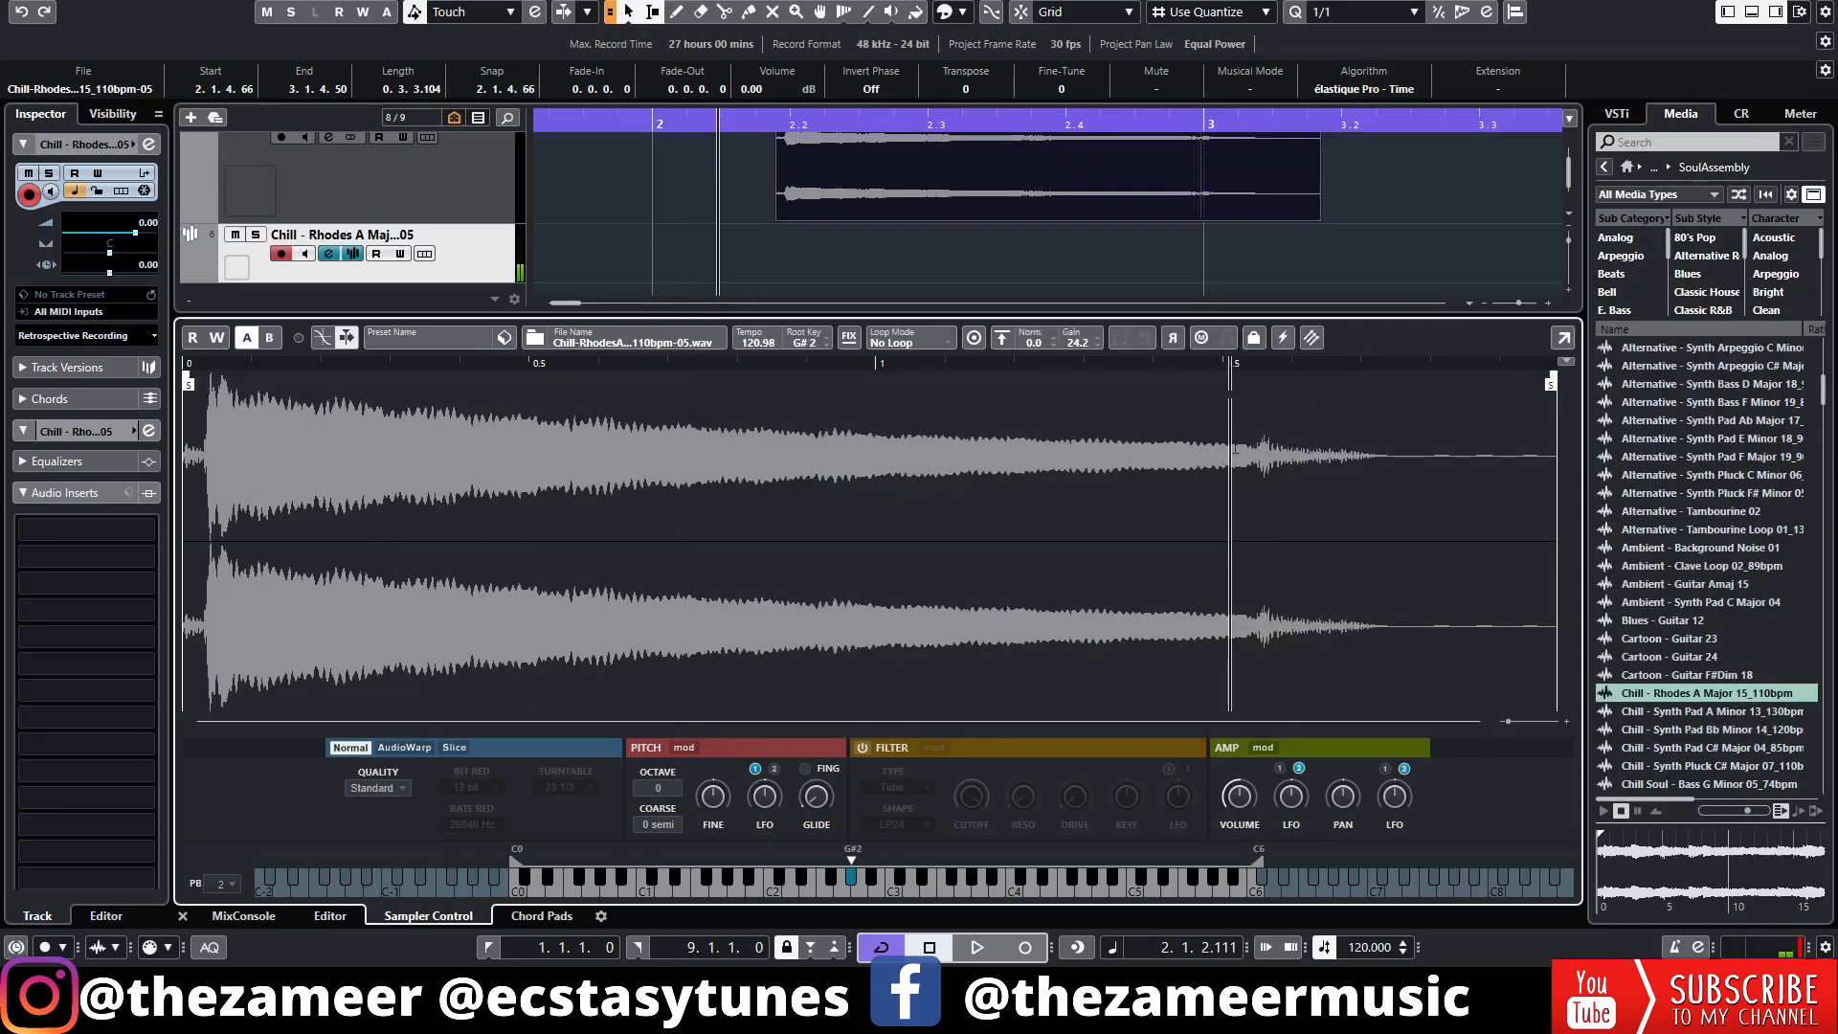
- Move the sample's end to just past 1.5 s to exclude the noisy tail, and add a short fade-out before it
drag(1251, 431, 1396, 441)
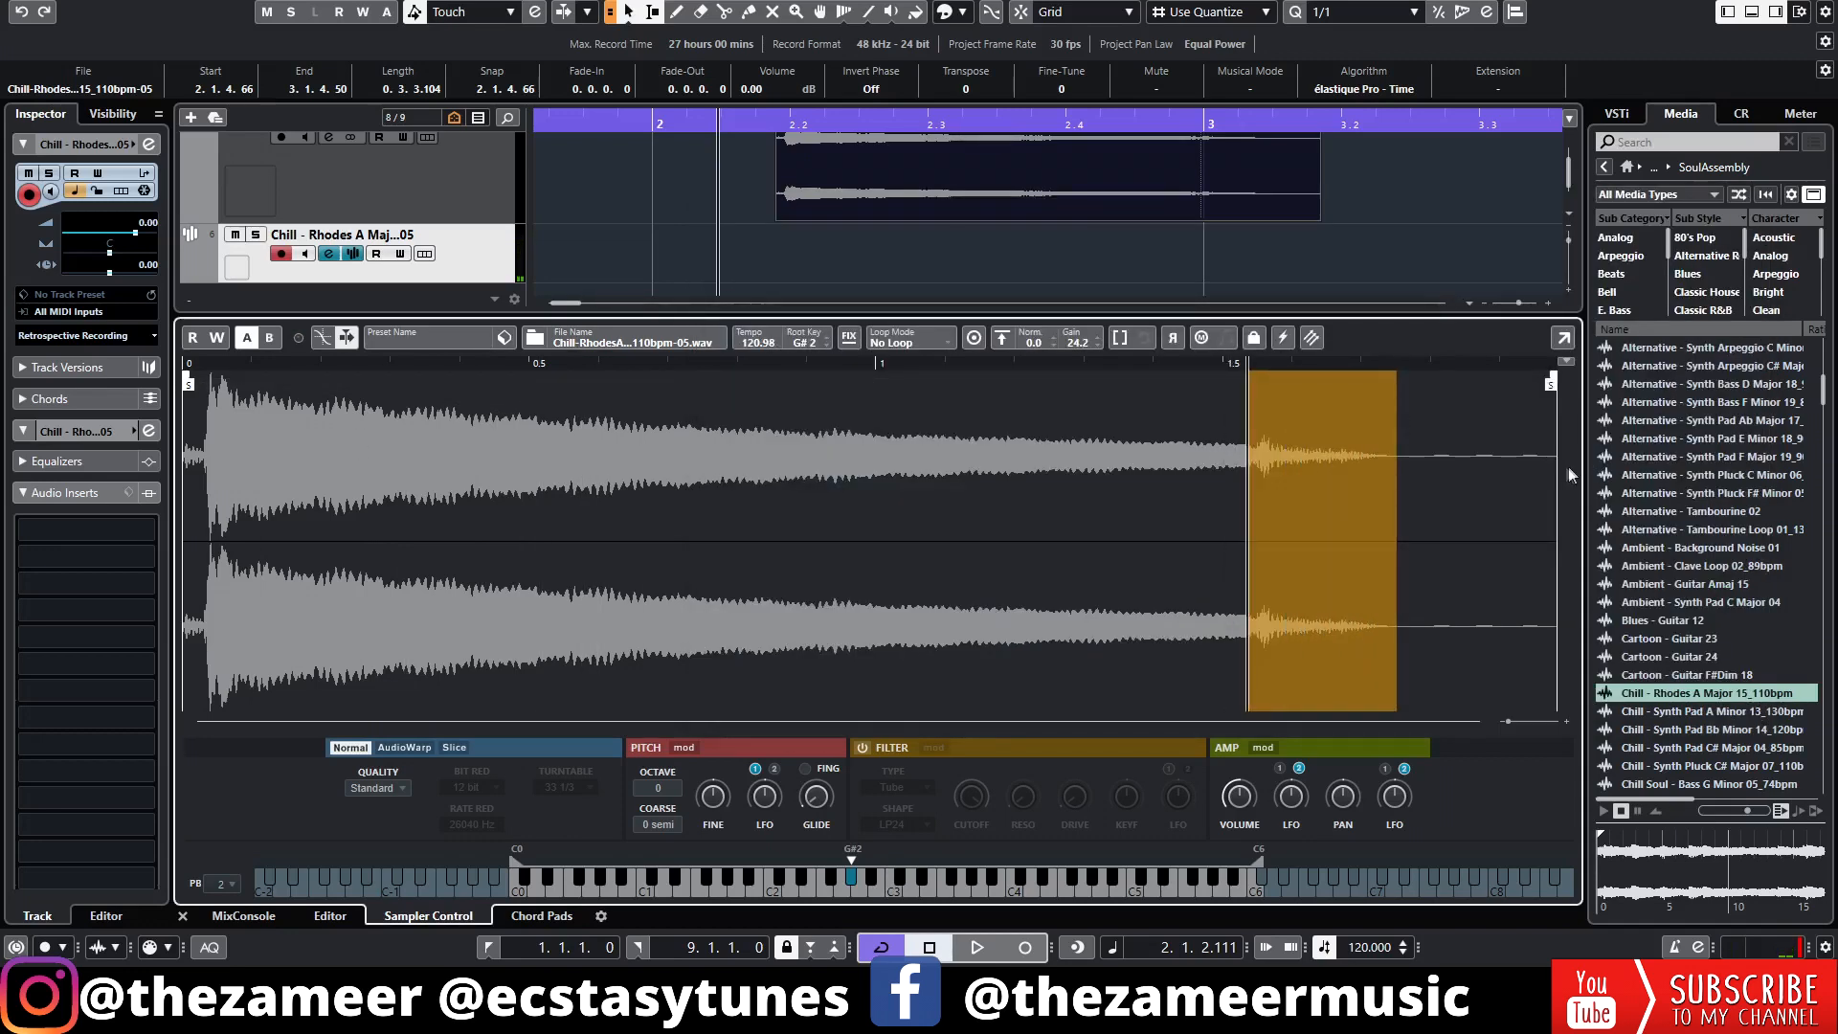
drag(1550, 383, 1216, 375)
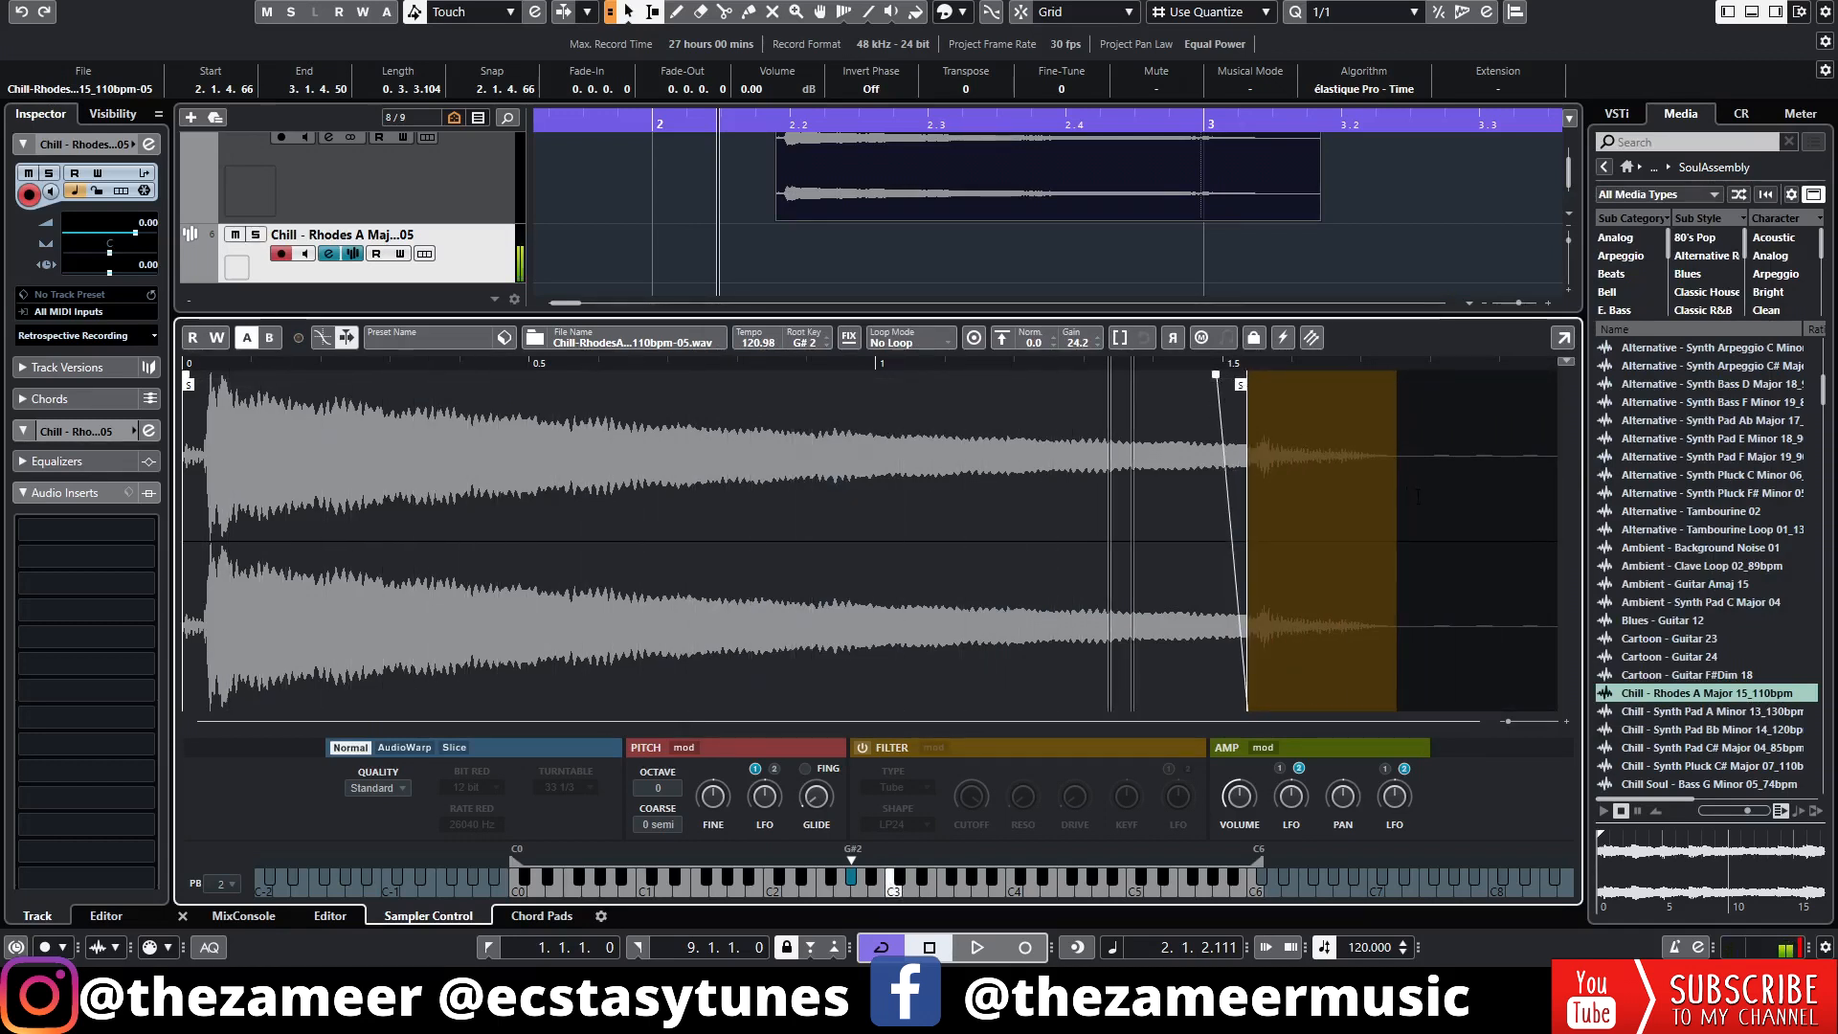
click(715, 283)
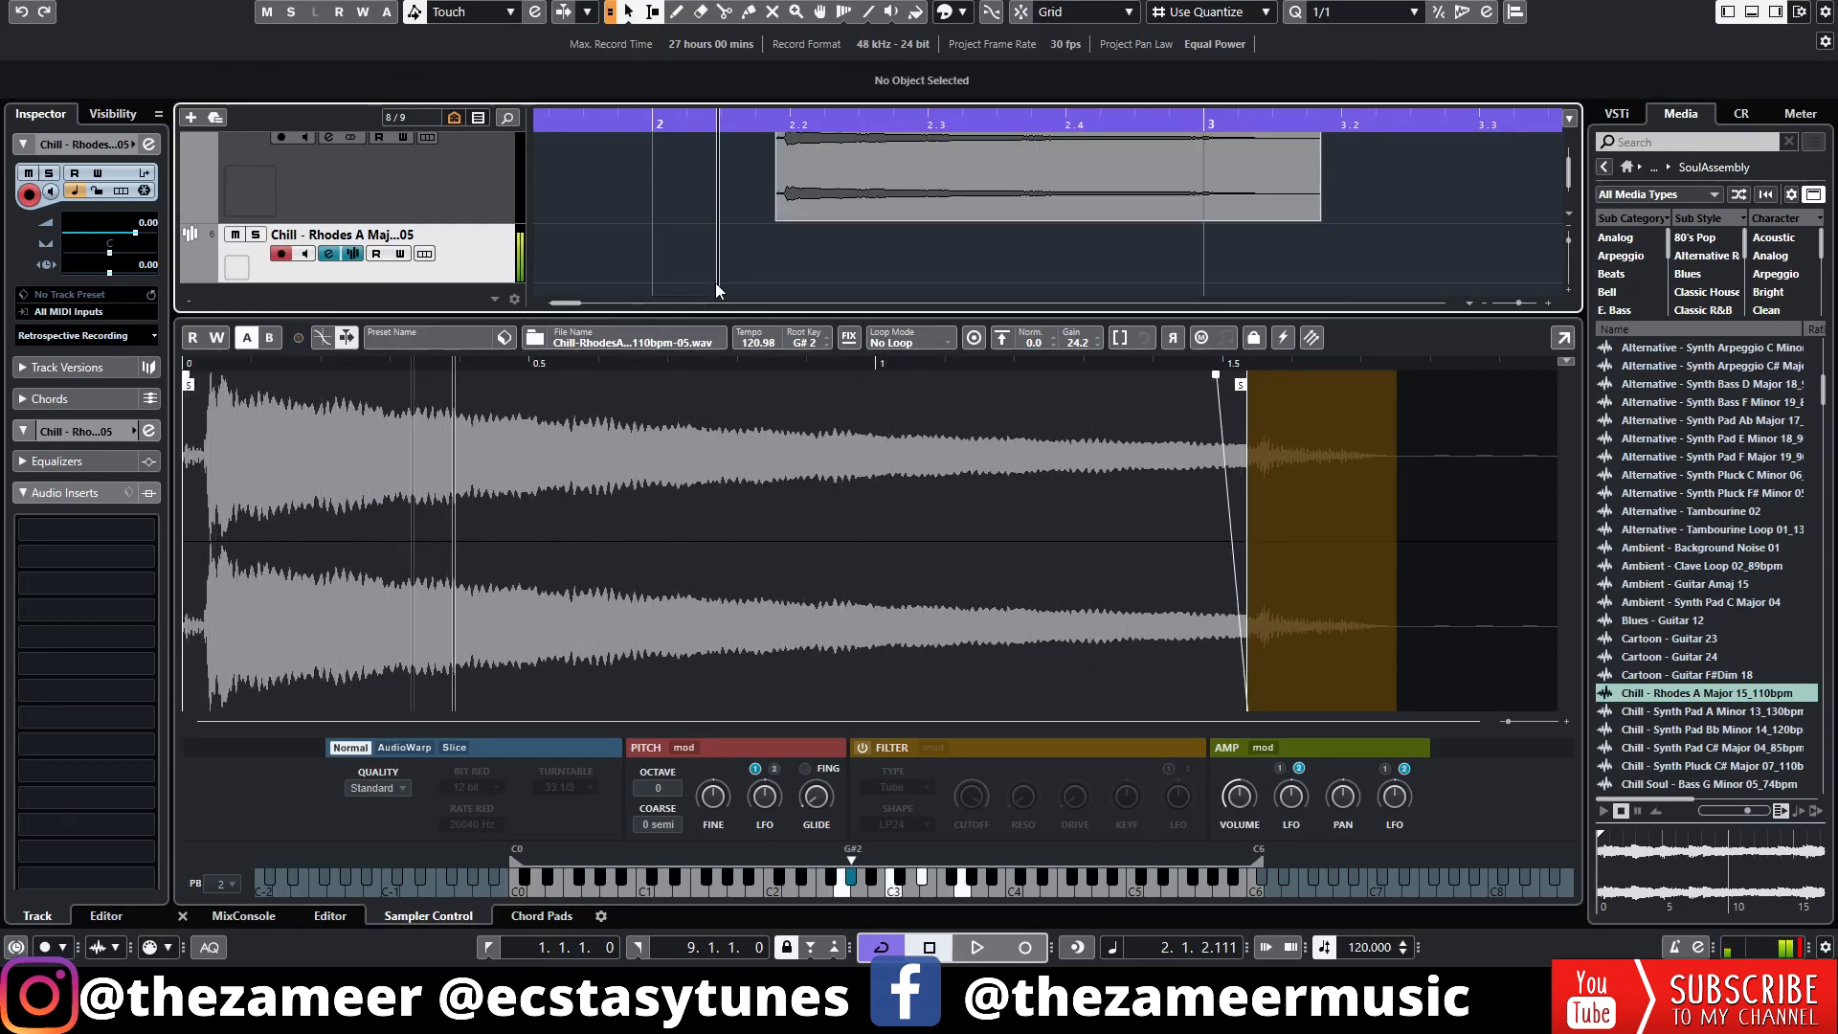
- Add an active delay send to the sampler track's channel and set its level to -12.2
click(335, 256)
click(1518, 333)
click(1531, 399)
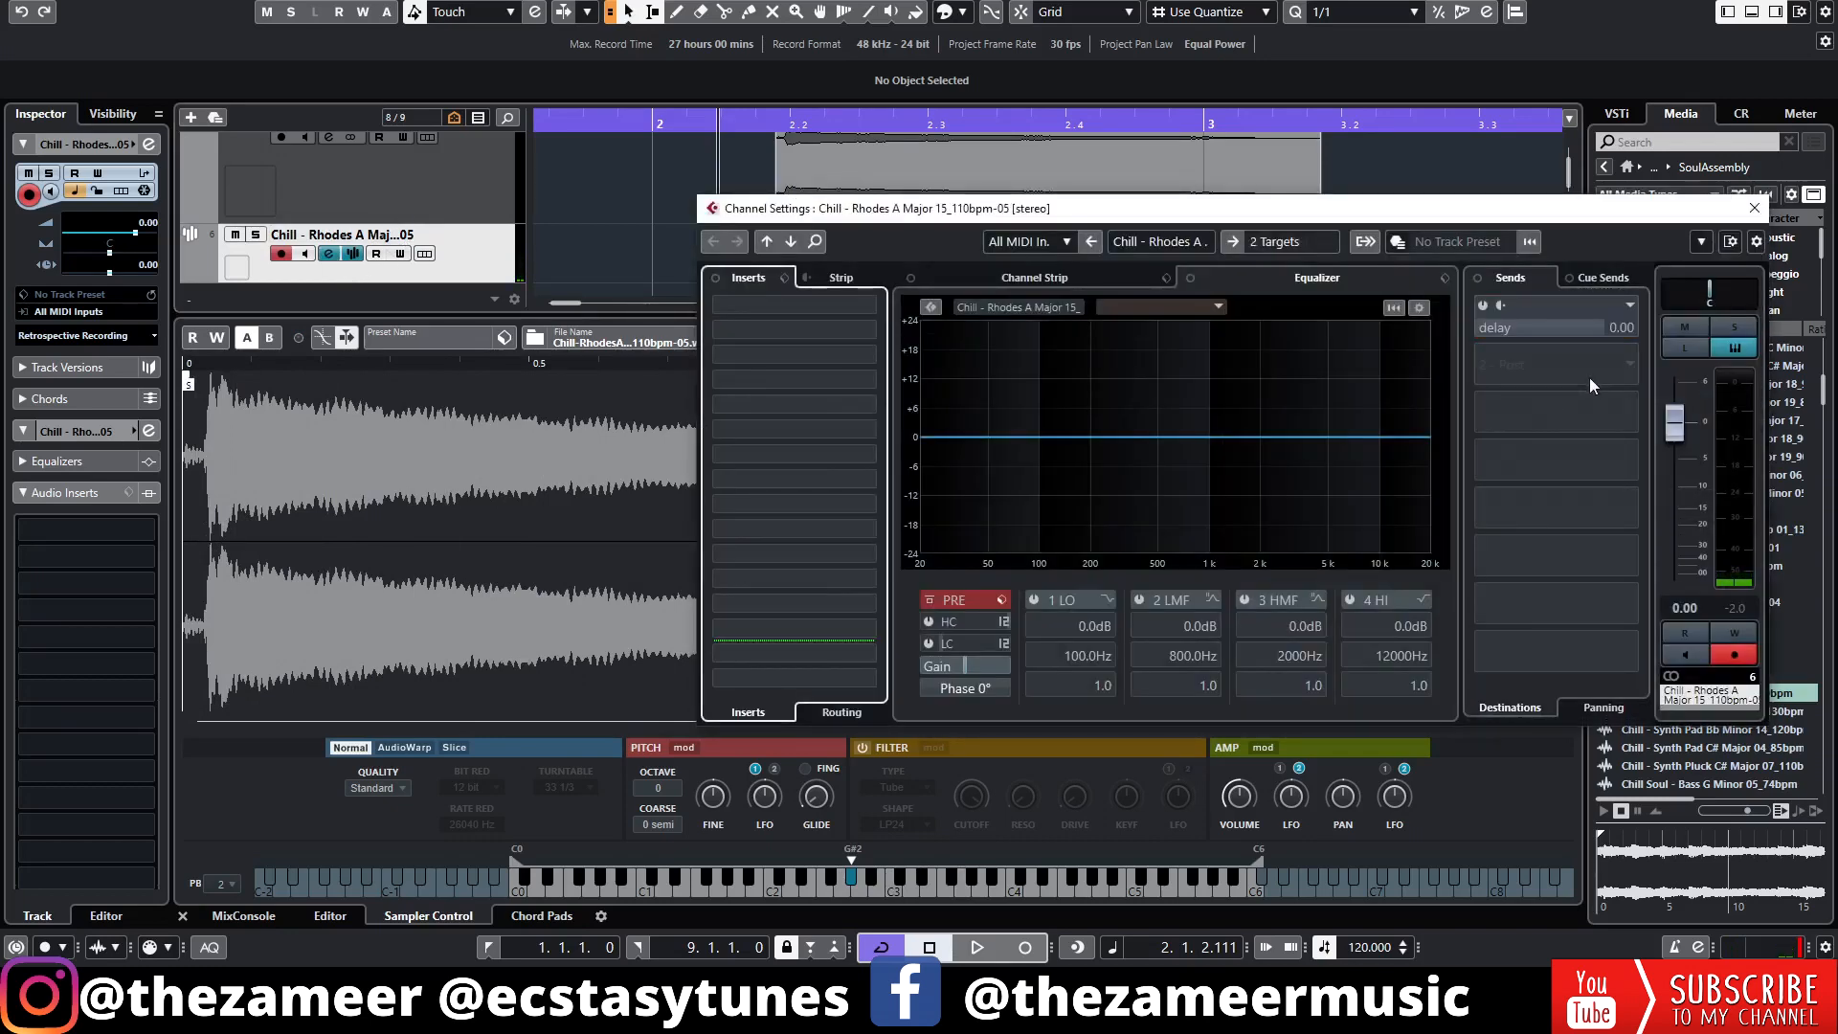
click(1482, 305)
drag(1598, 328, 1541, 330)
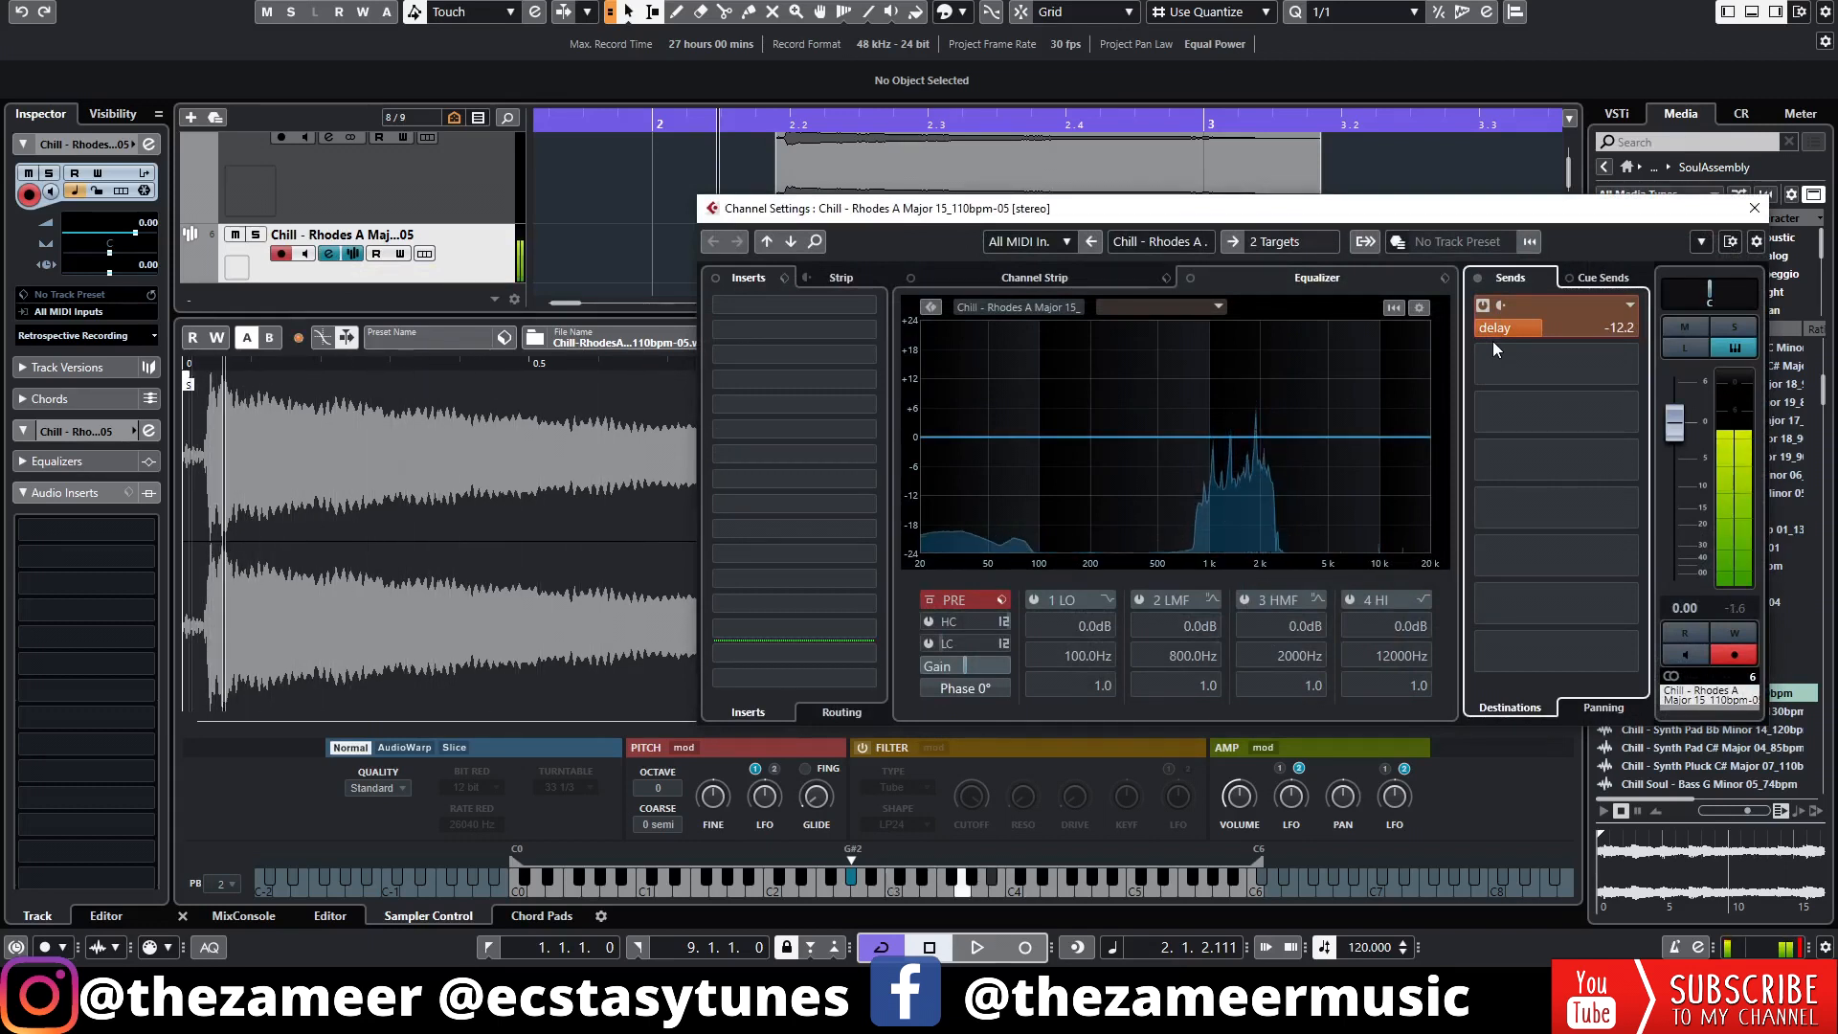
- Add an active reverb send to the sampler track's channel and set its level to -11.0
click(1542, 380)
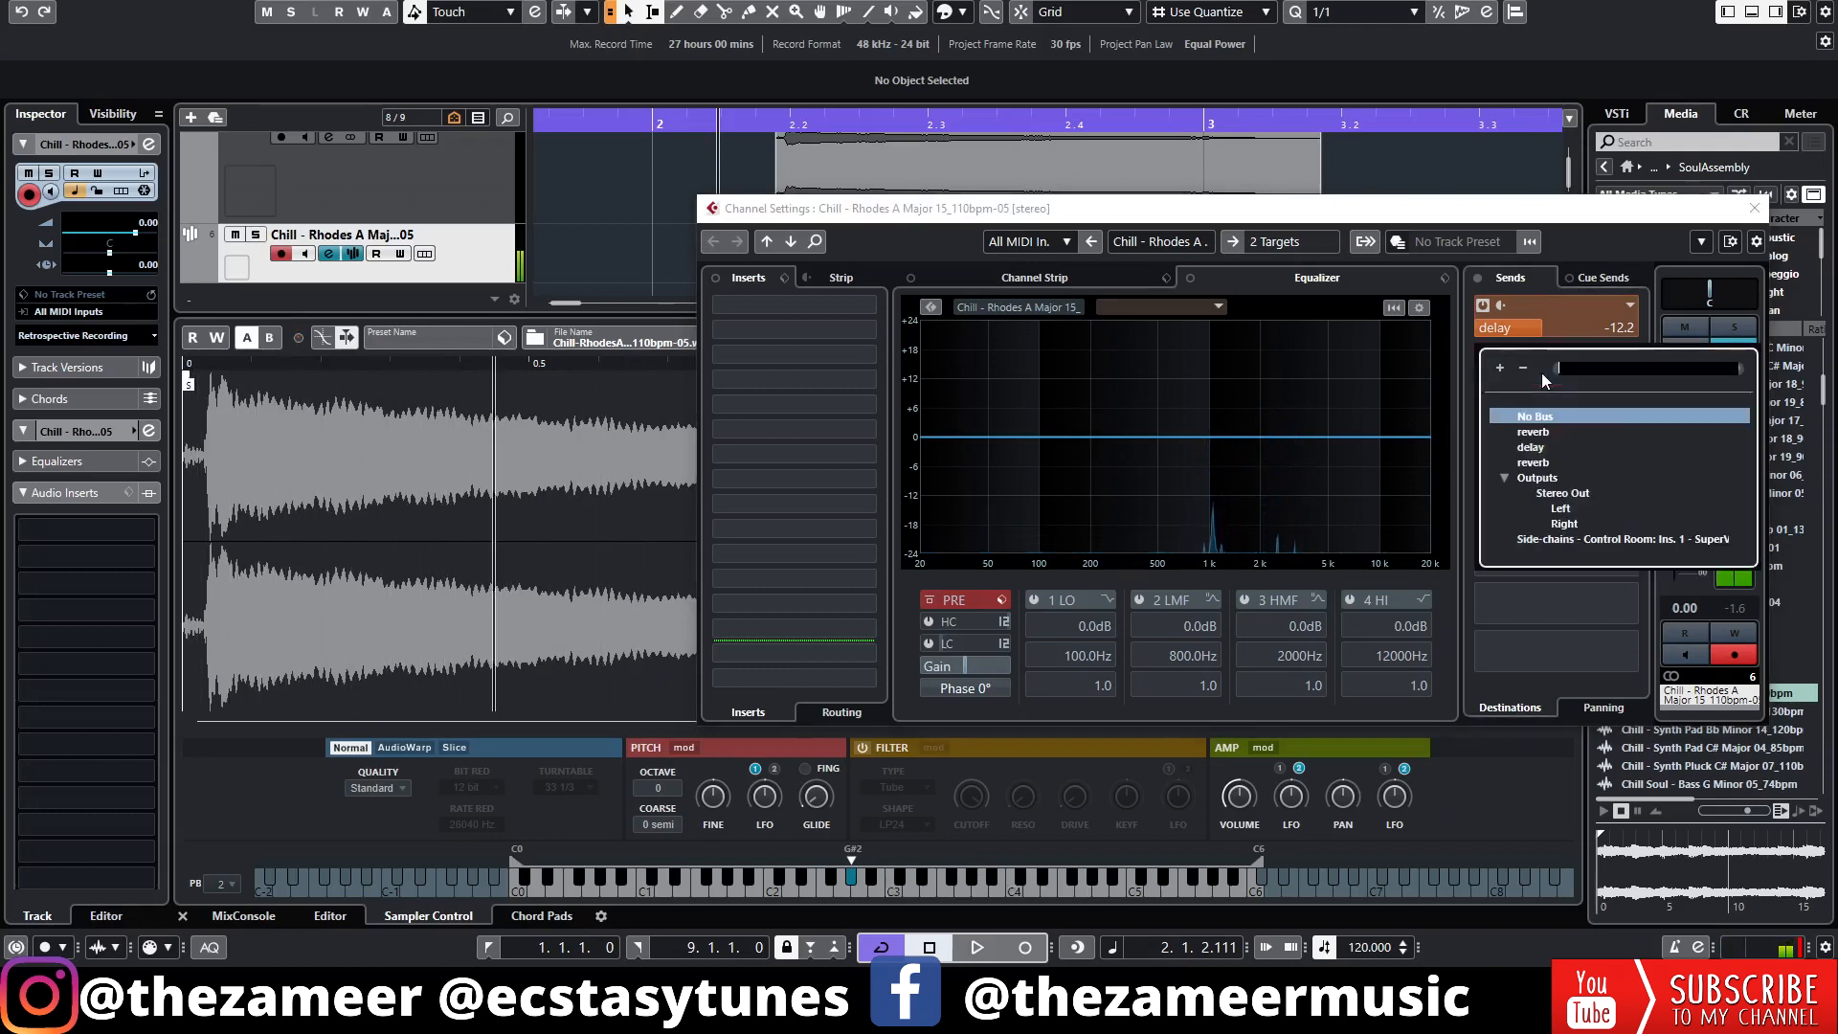
click(1536, 462)
click(1484, 355)
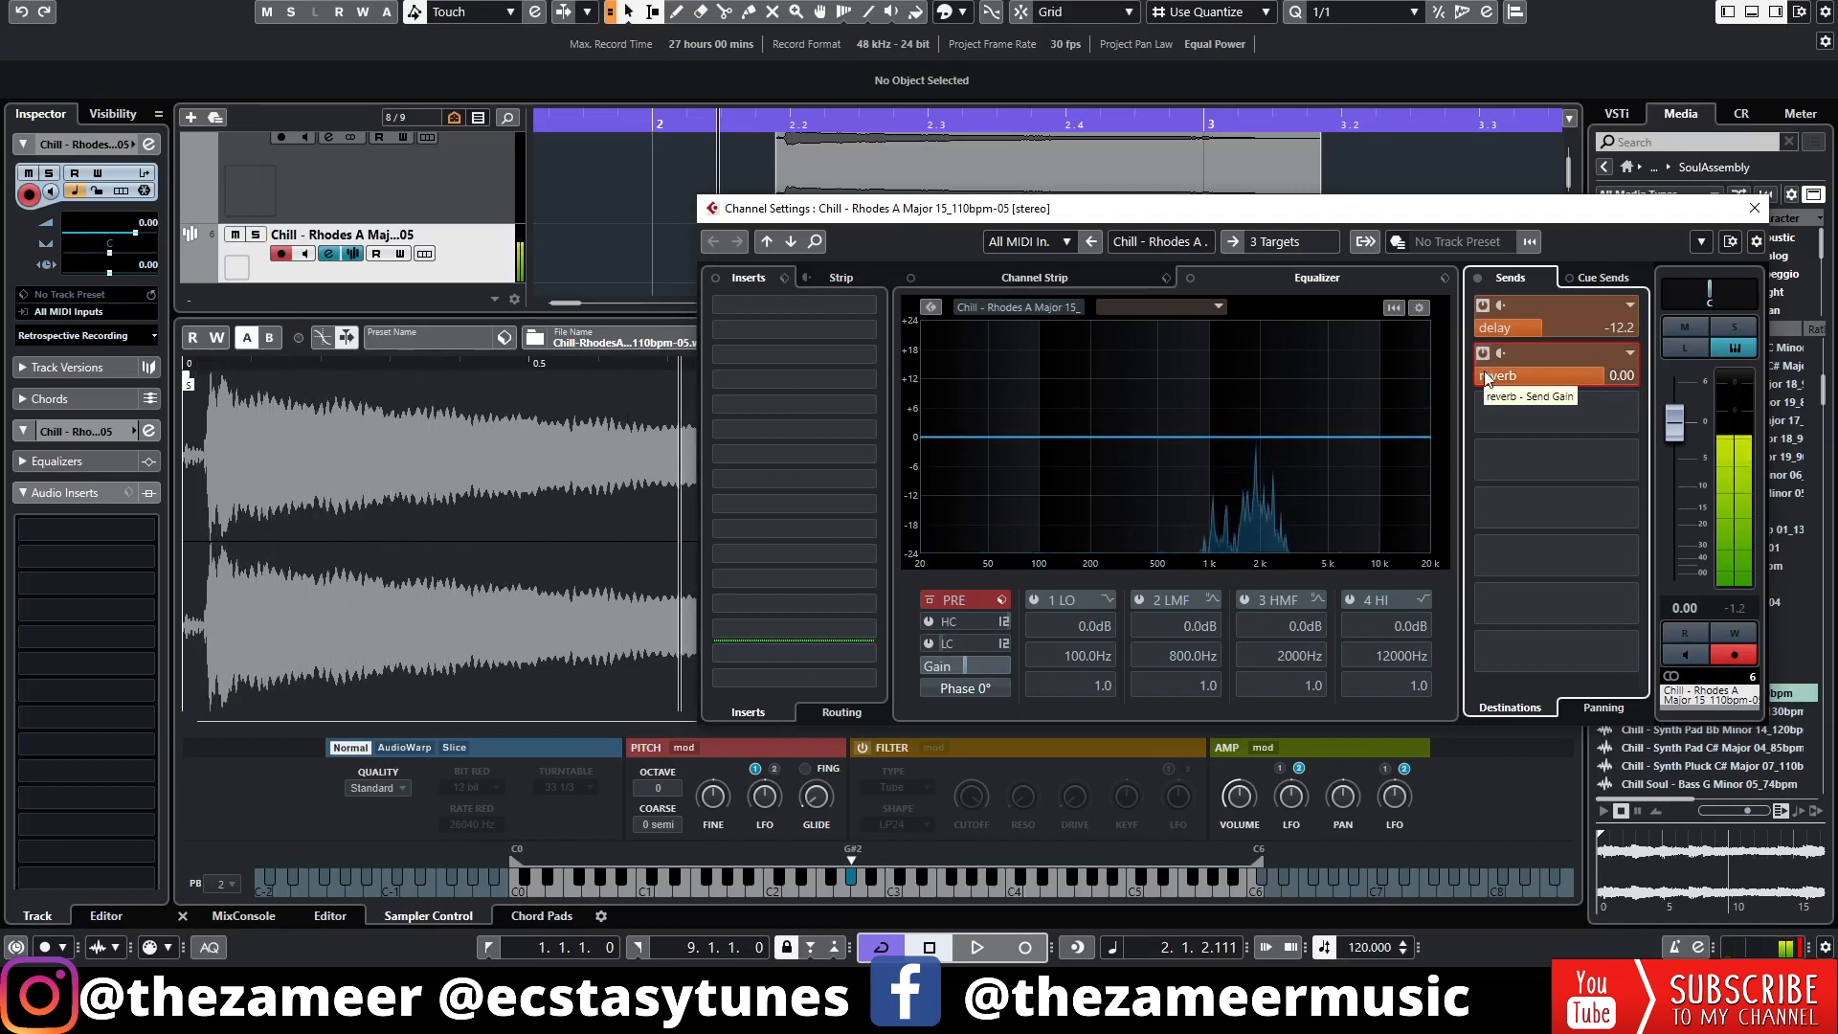
drag(1550, 388, 1494, 392)
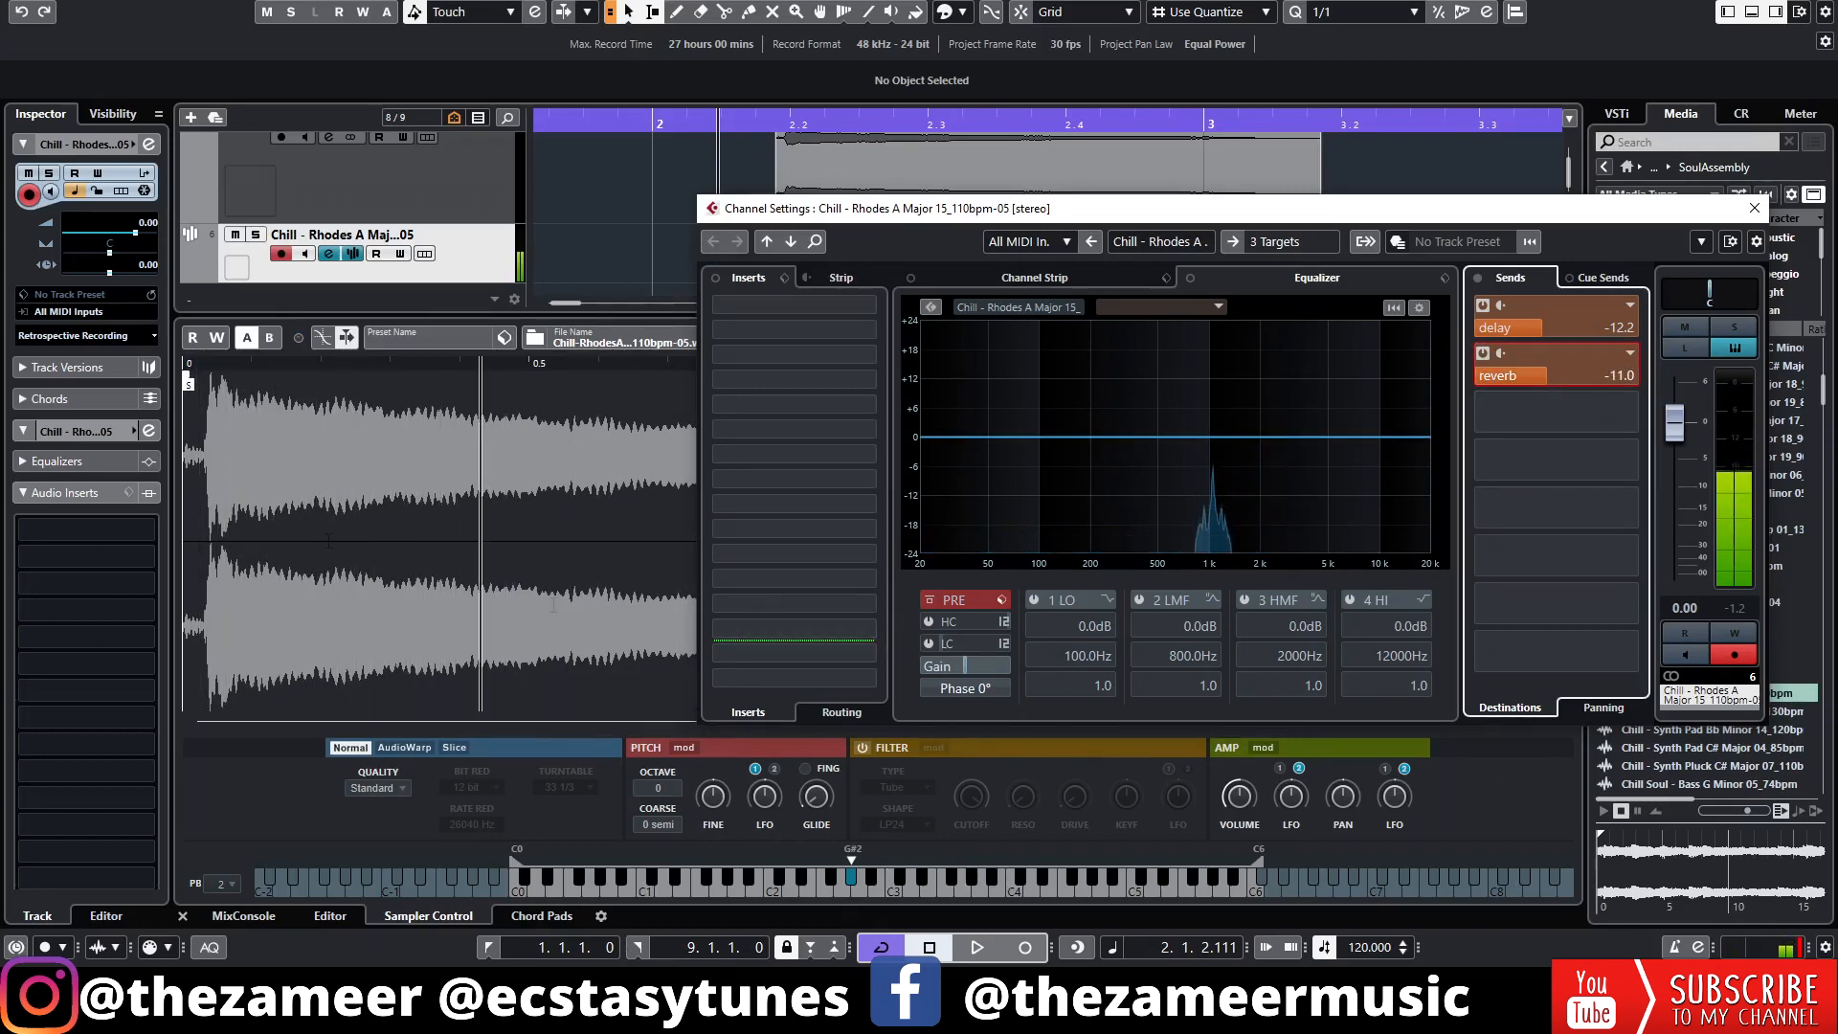
- Enable the sampler's filter, set its type to Clip, and raise the drive
click(865, 744)
click(910, 788)
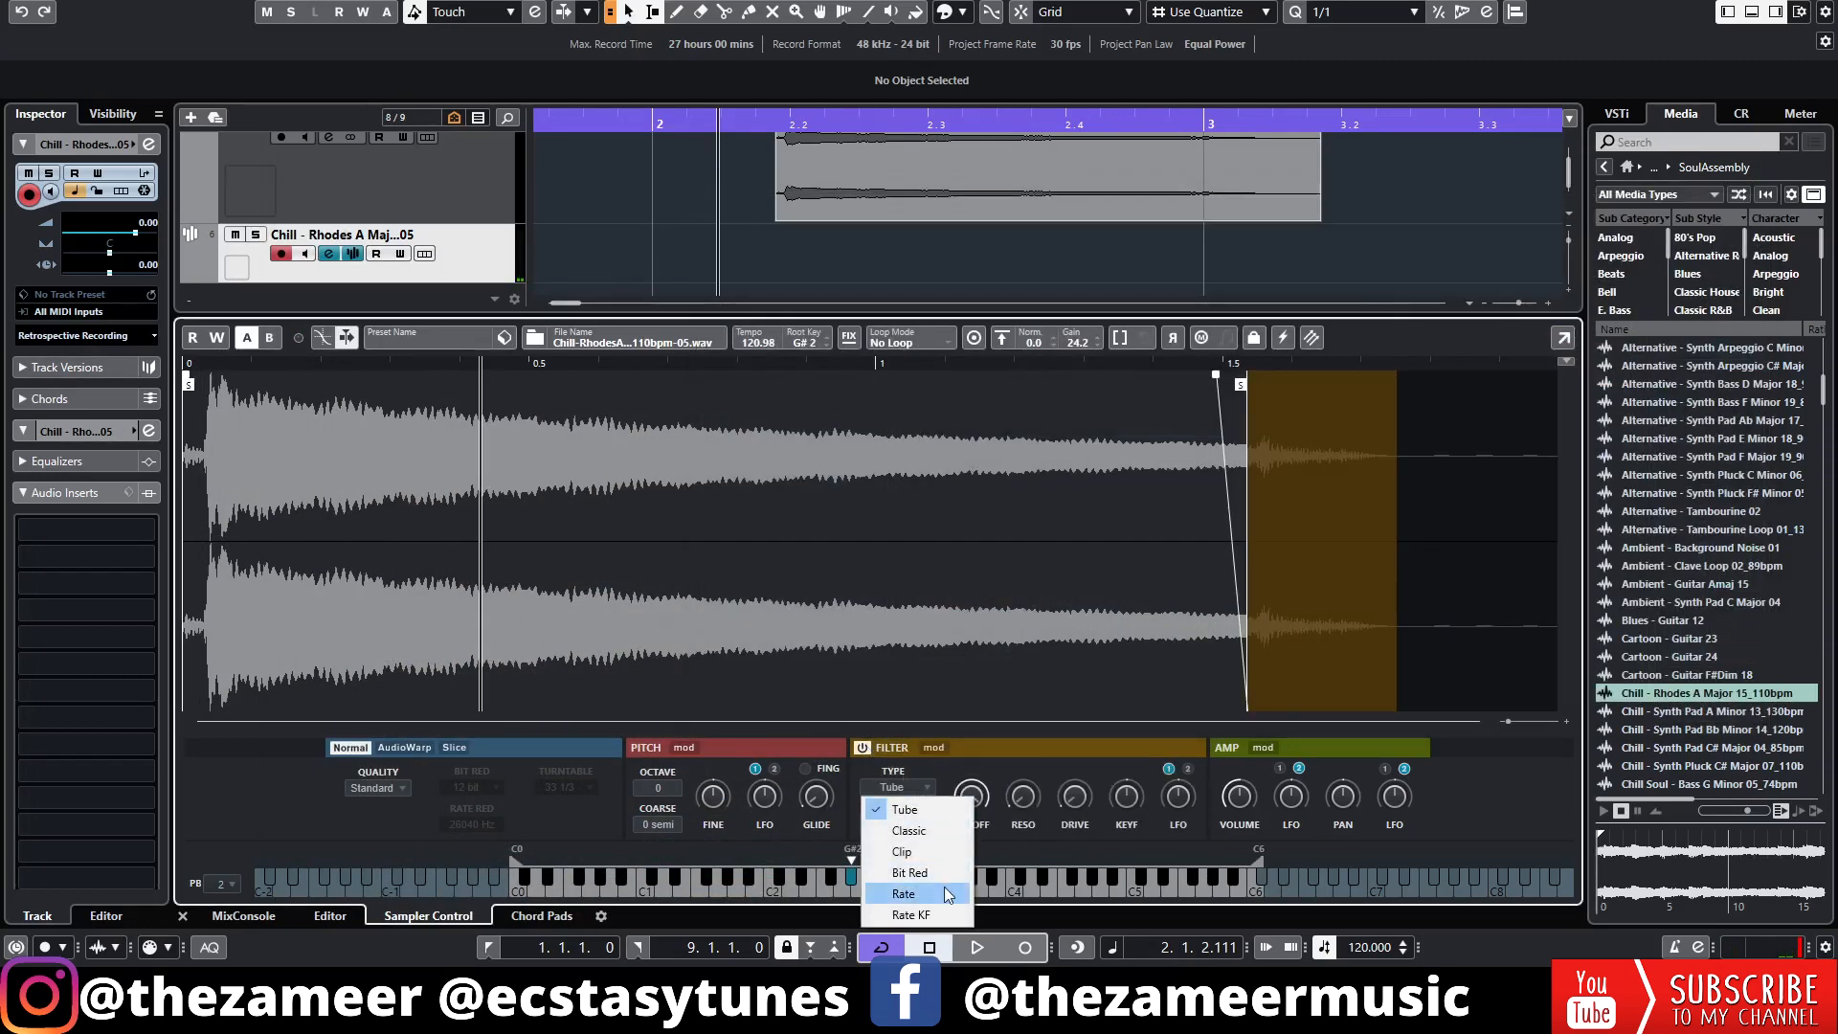
click(921, 851)
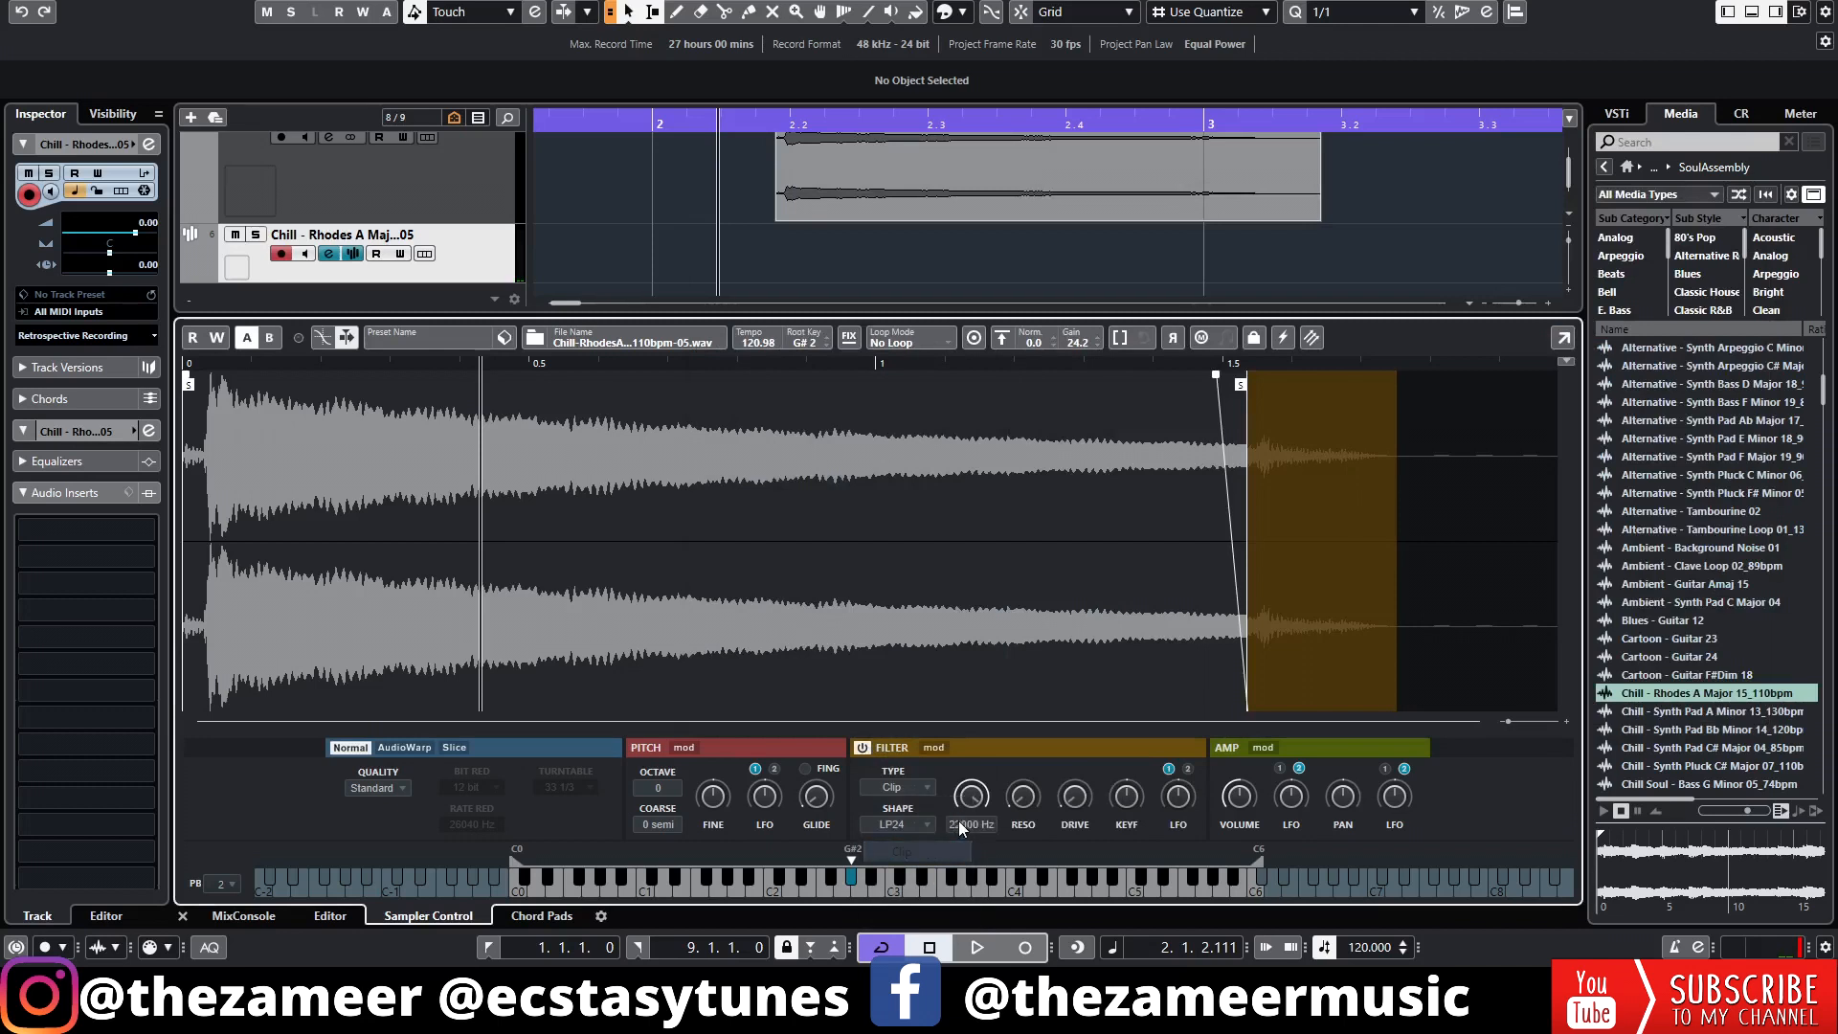
drag(1068, 802, 1094, 761)
scroll(1076, 800, up, 3)
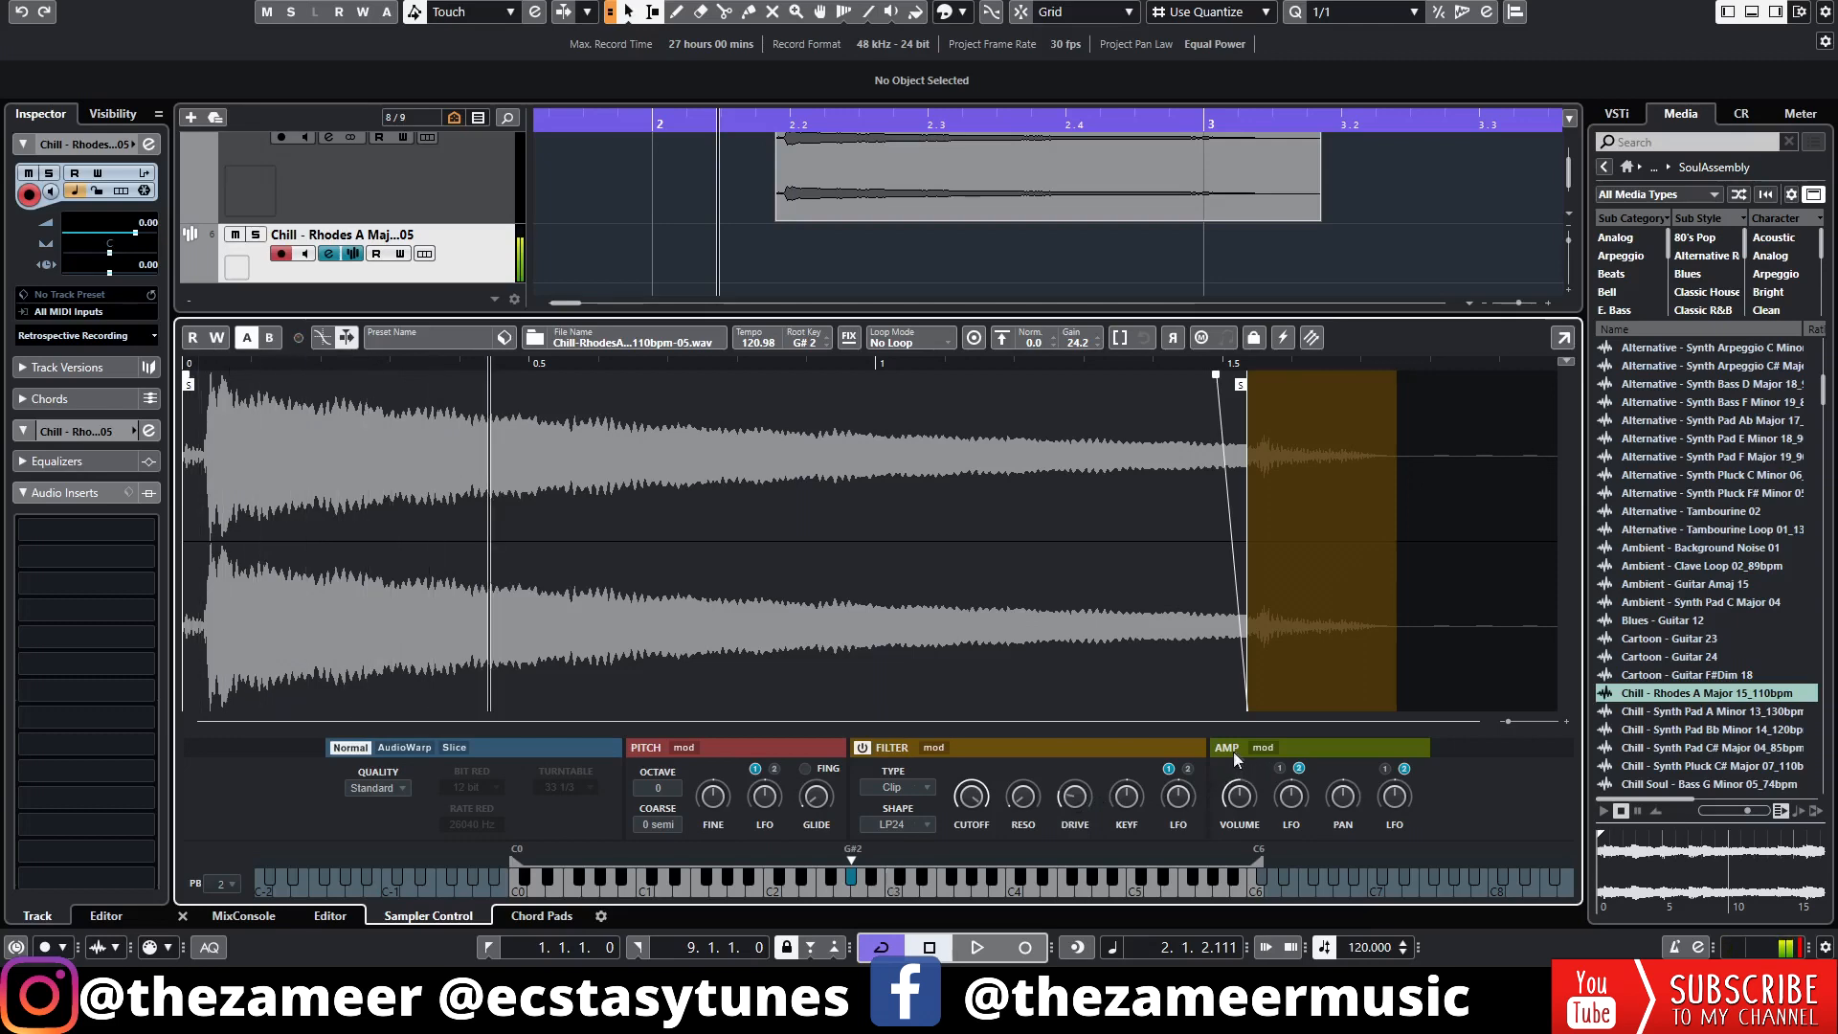
- Shape a short pluck in the amp envelope with a brief attack, a lowered decay point at about 0.06 s and a release of about 0.08 s
click(1260, 749)
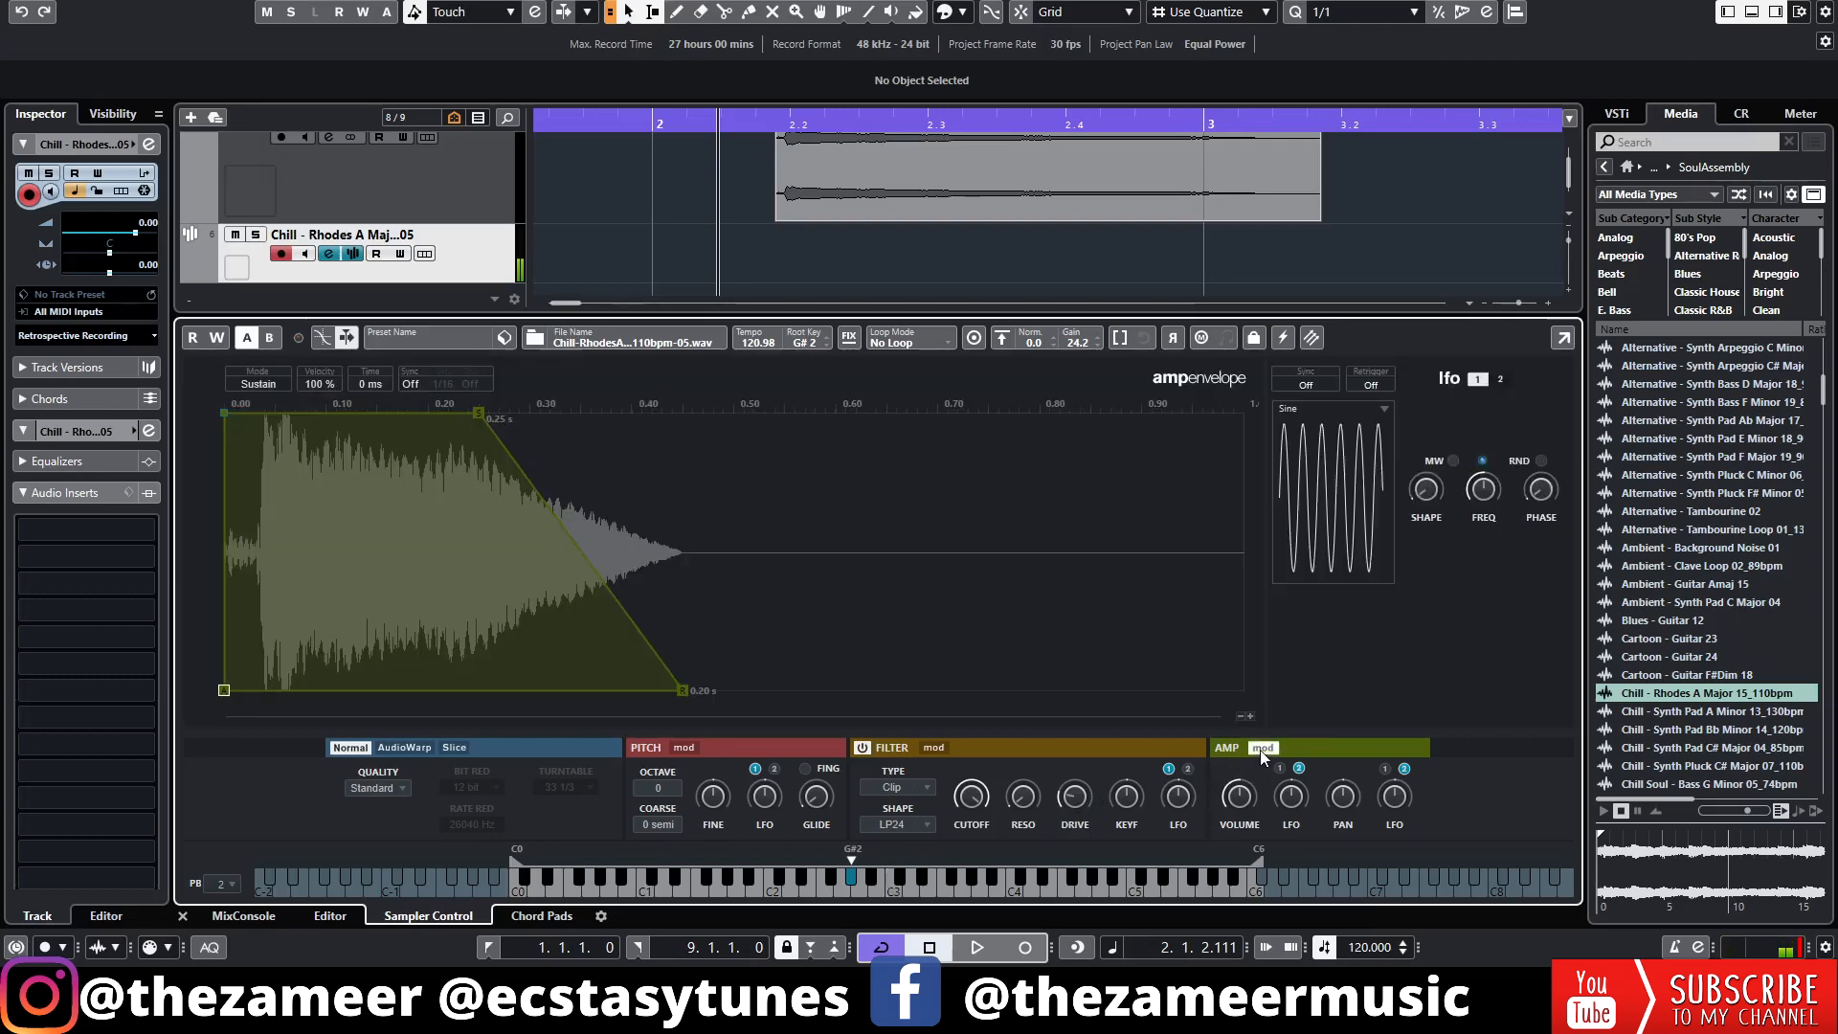
drag(479, 417, 280, 413)
drag(483, 681, 309, 686)
drag(279, 414, 268, 413)
click(225, 691)
drag(225, 413, 288, 466)
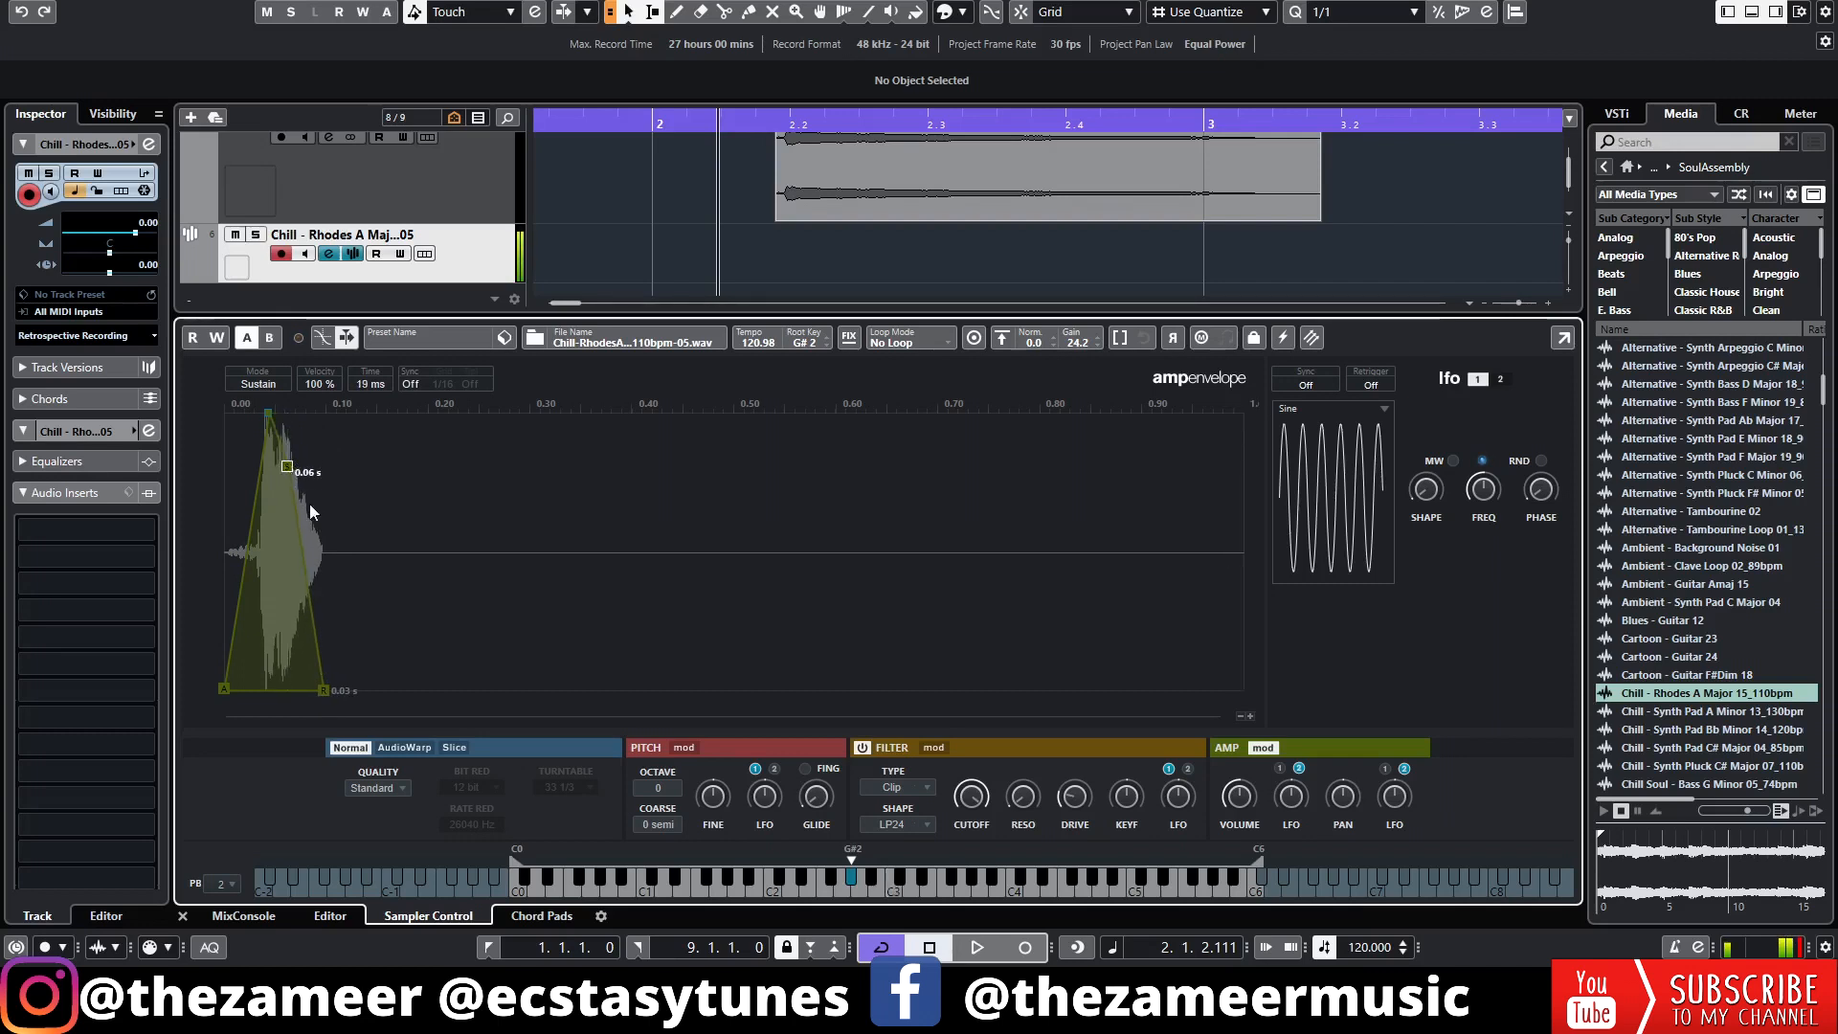
drag(324, 689, 373, 690)
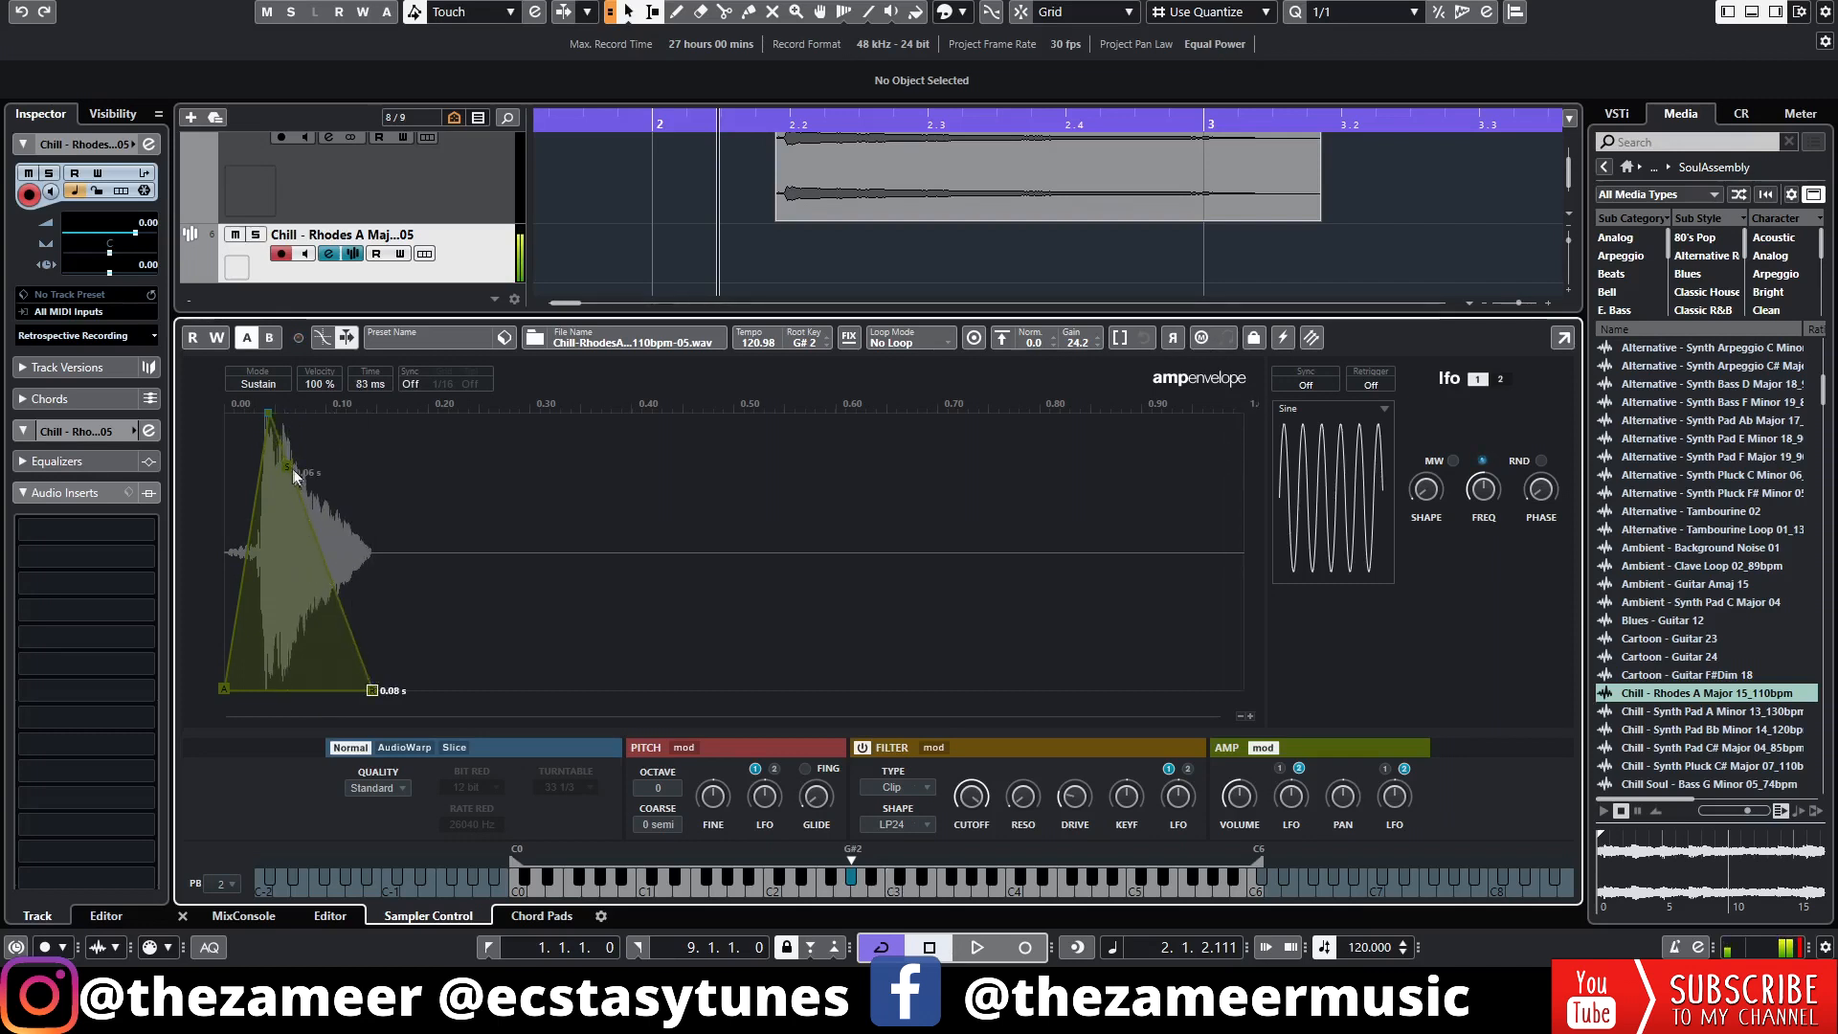
drag(294, 475, 303, 556)
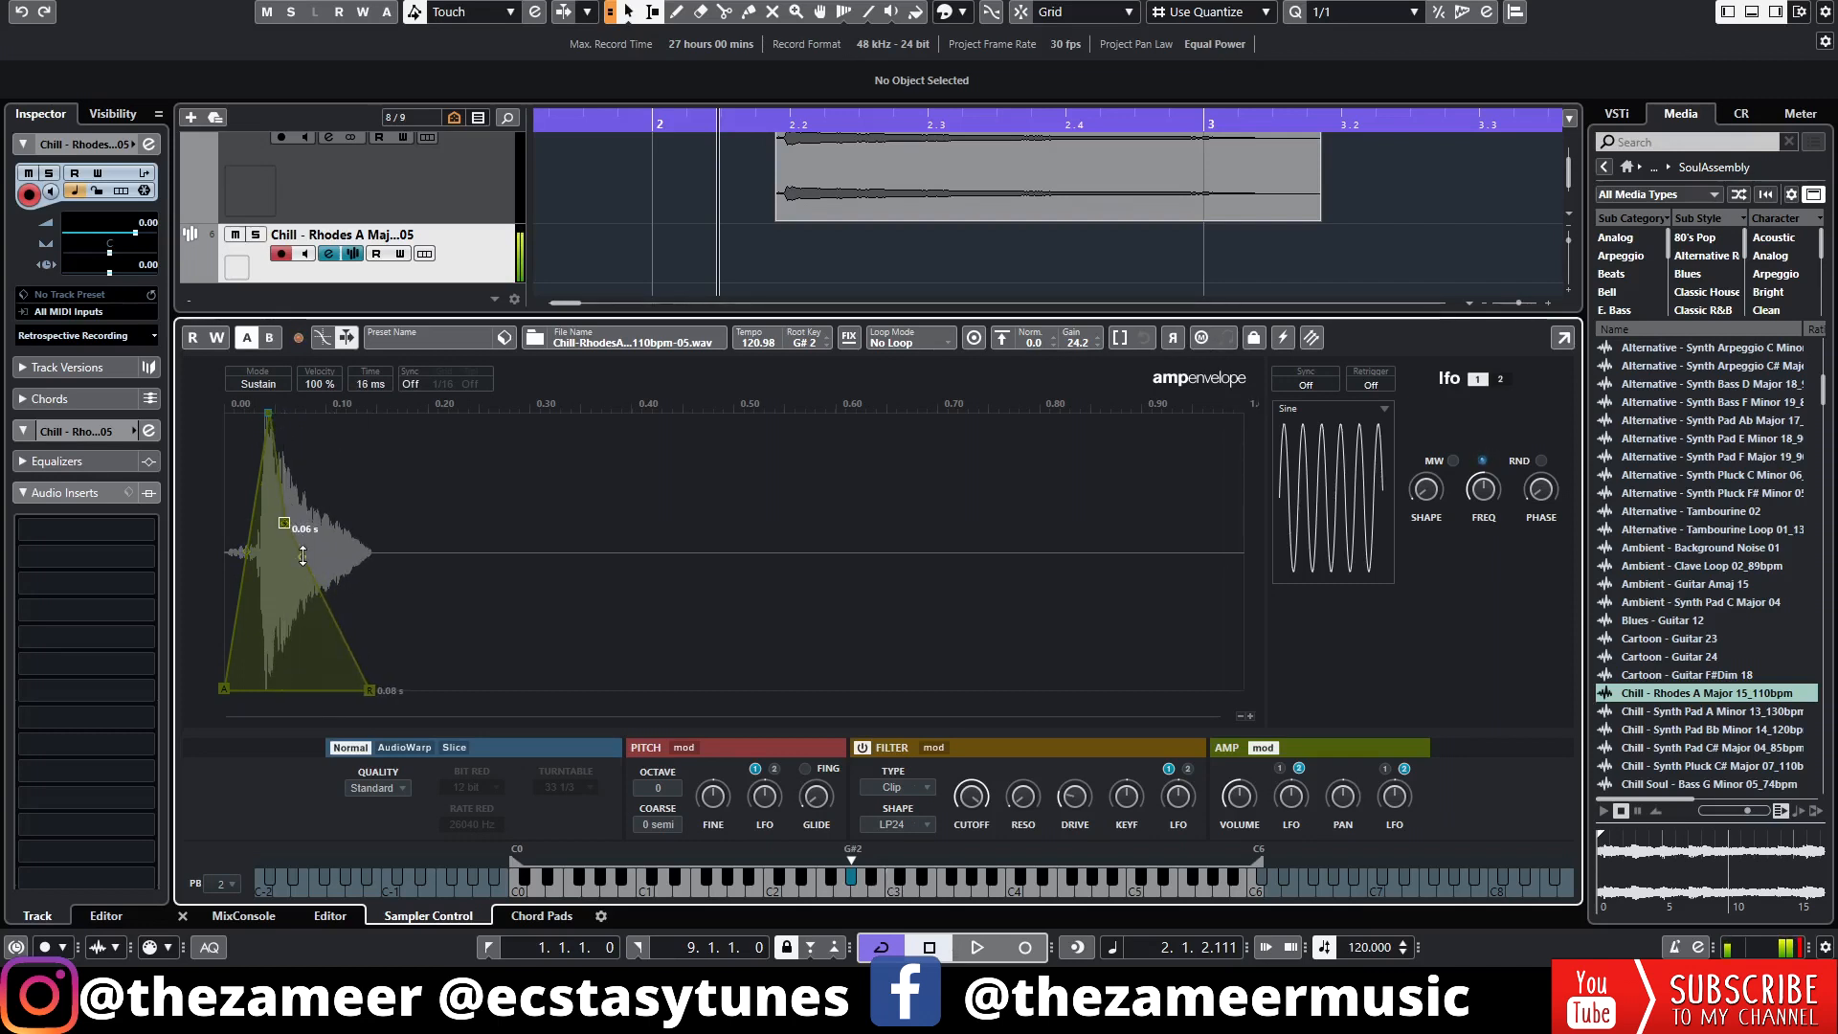